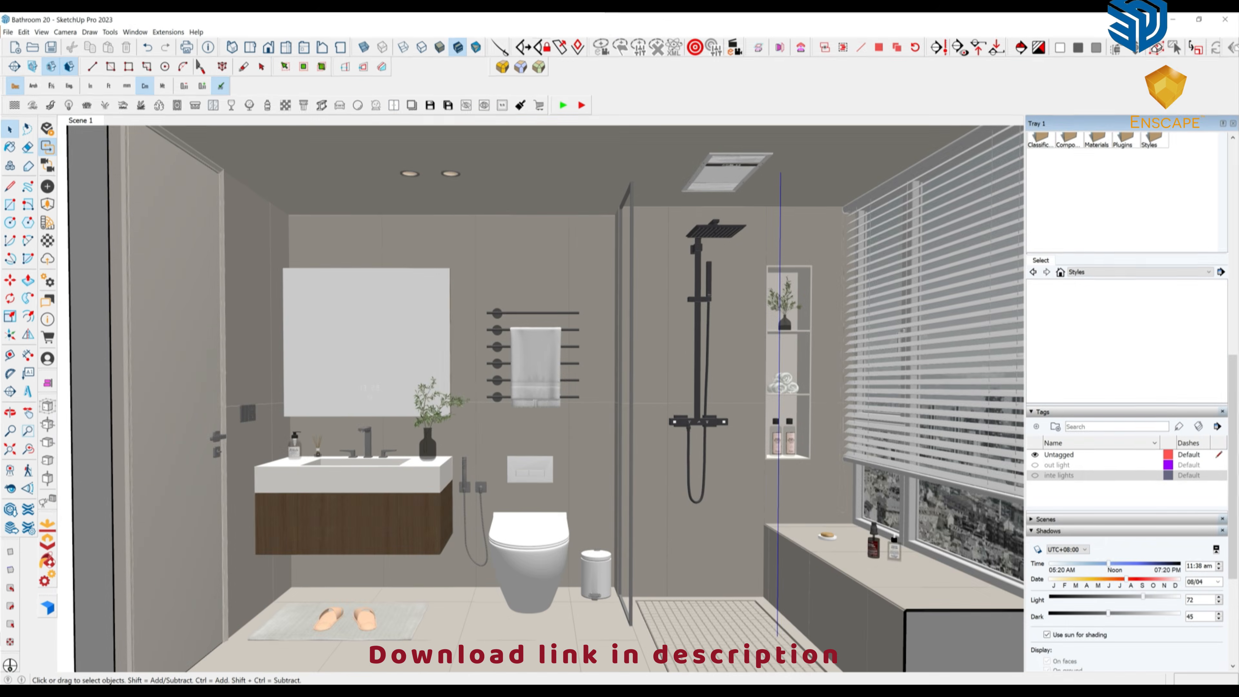
# Return to Scene 1 and turn on Edges in the style's Edge settings so edges show as black lines.
pyautogui.scroll(-10, 536, 390)
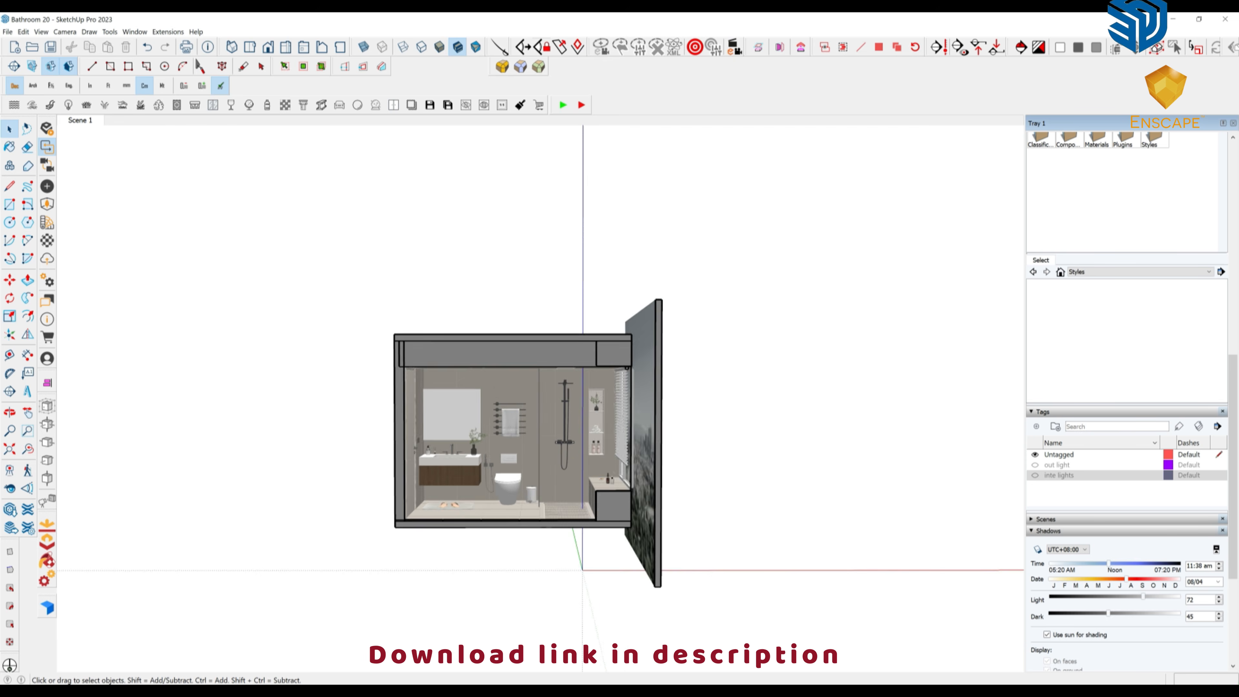
pyautogui.moveTo(537, 390)
pyautogui.mouseDown(button='middle')
pyautogui.moveTo(341, 391)
pyautogui.moveTo(512, 376)
pyautogui.moveTo(519, 386)
pyautogui.mouseUp(button='middle')
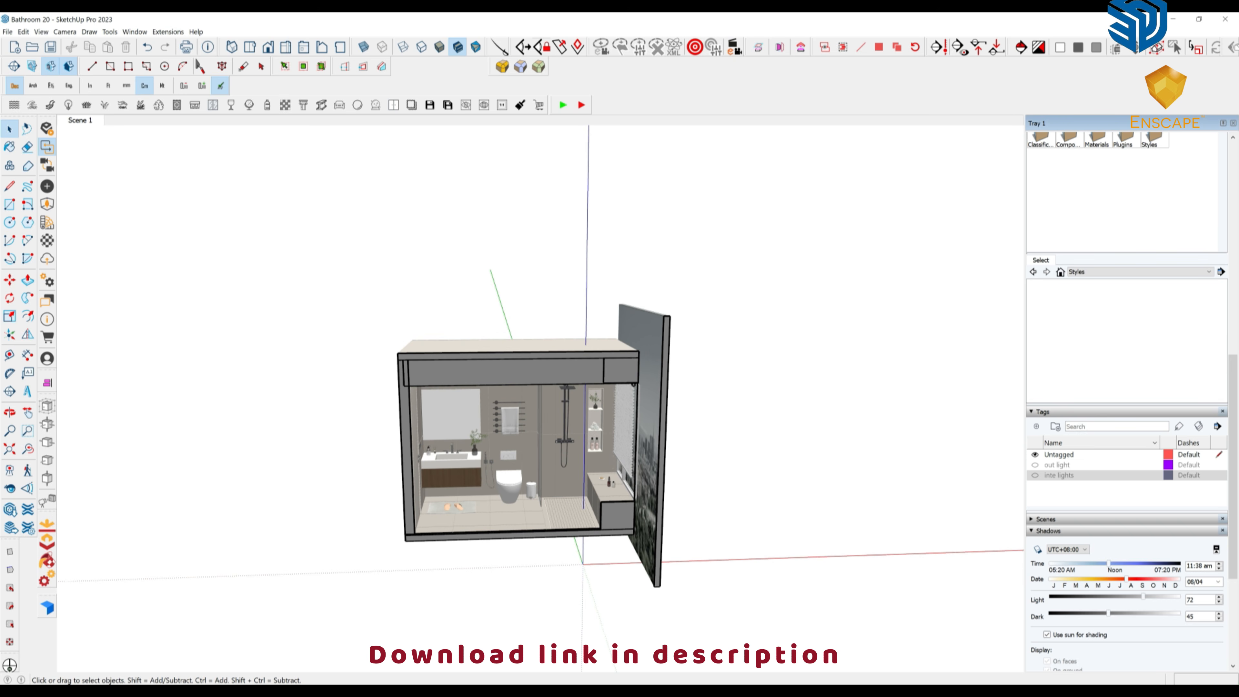
pyautogui.scroll(10, 1126, 400)
pyautogui.click(80, 120)
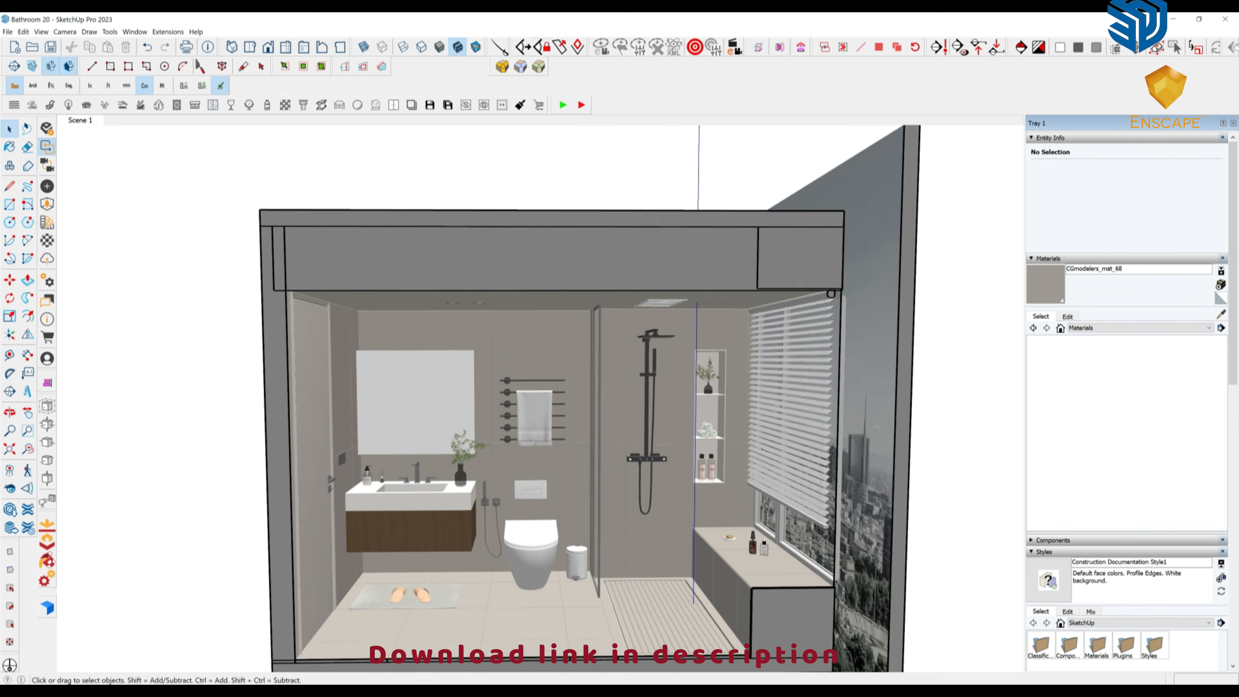
pyautogui.scroll(-4, 563, 418)
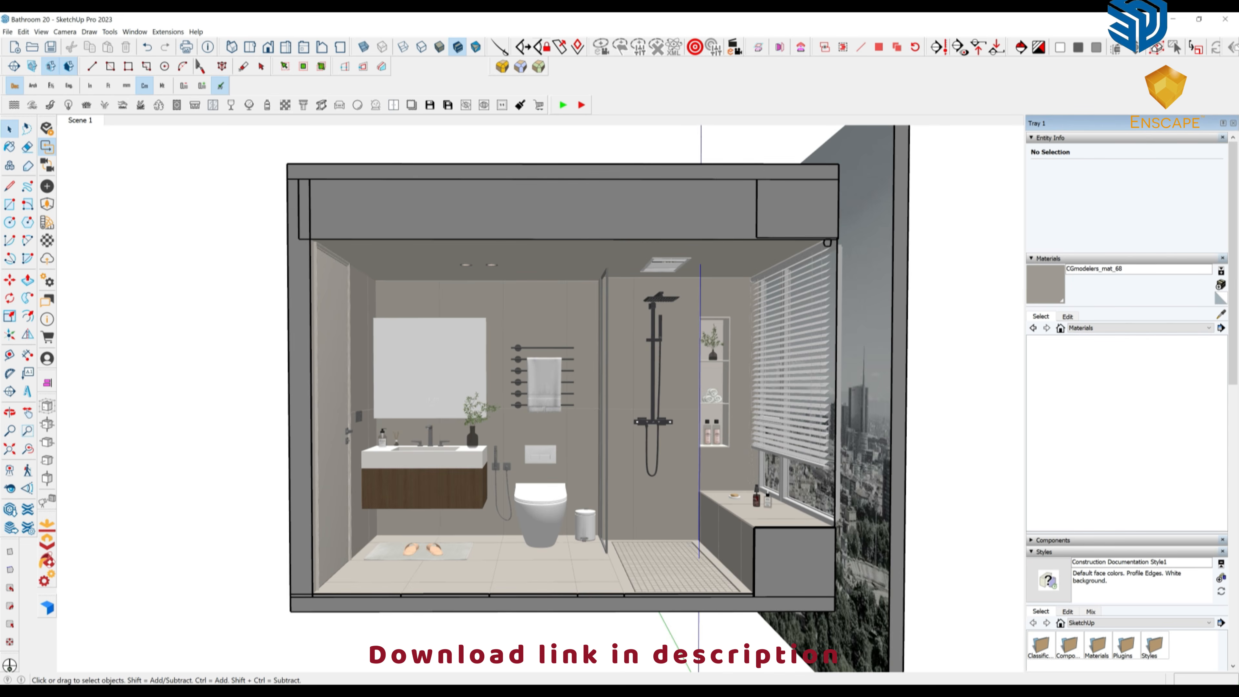
pyautogui.click(1067, 611)
pyautogui.click(1030, 643)
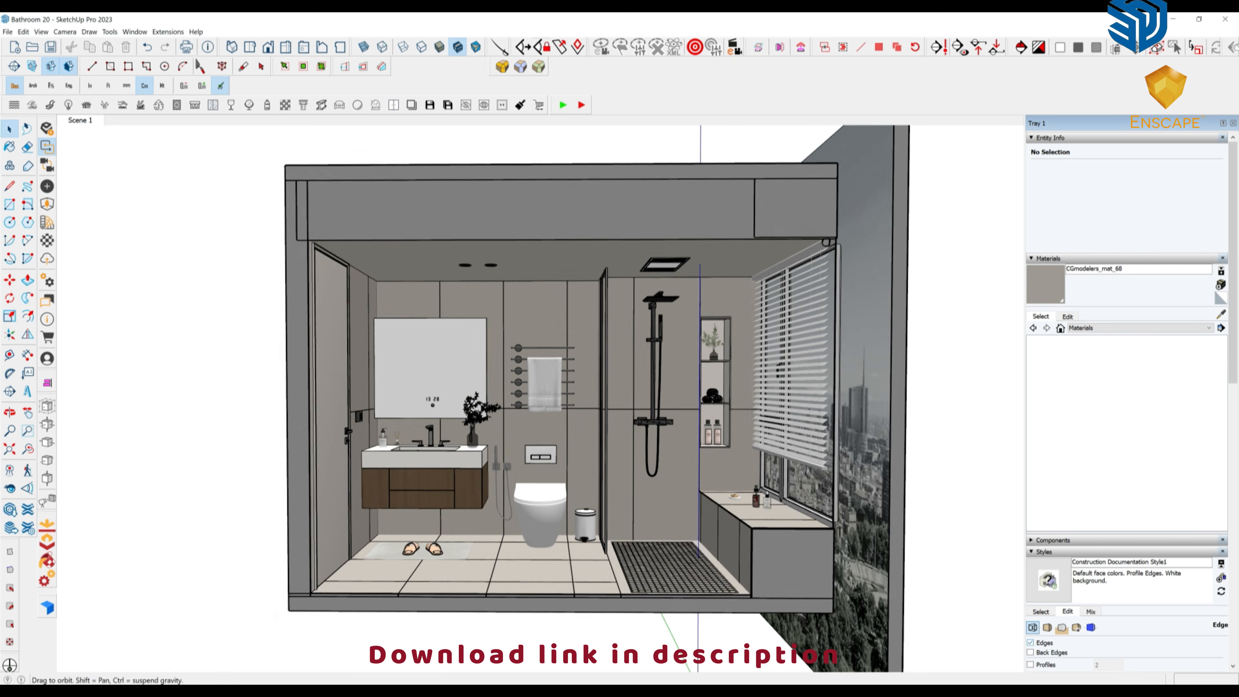
# Bring the Preset and Lights folder of light presets to the front in File Explorer.
pyautogui.scroll(-5, 546, 454)
pyautogui.moveTo(564, 446)
pyautogui.mouseDown(button='middle')
pyautogui.moveTo(541, 447)
pyautogui.moveTo(595, 532)
pyautogui.moveTo(620, 537)
pyautogui.mouseUp(button='middle')
pyautogui.scroll(-5, 565, 446)
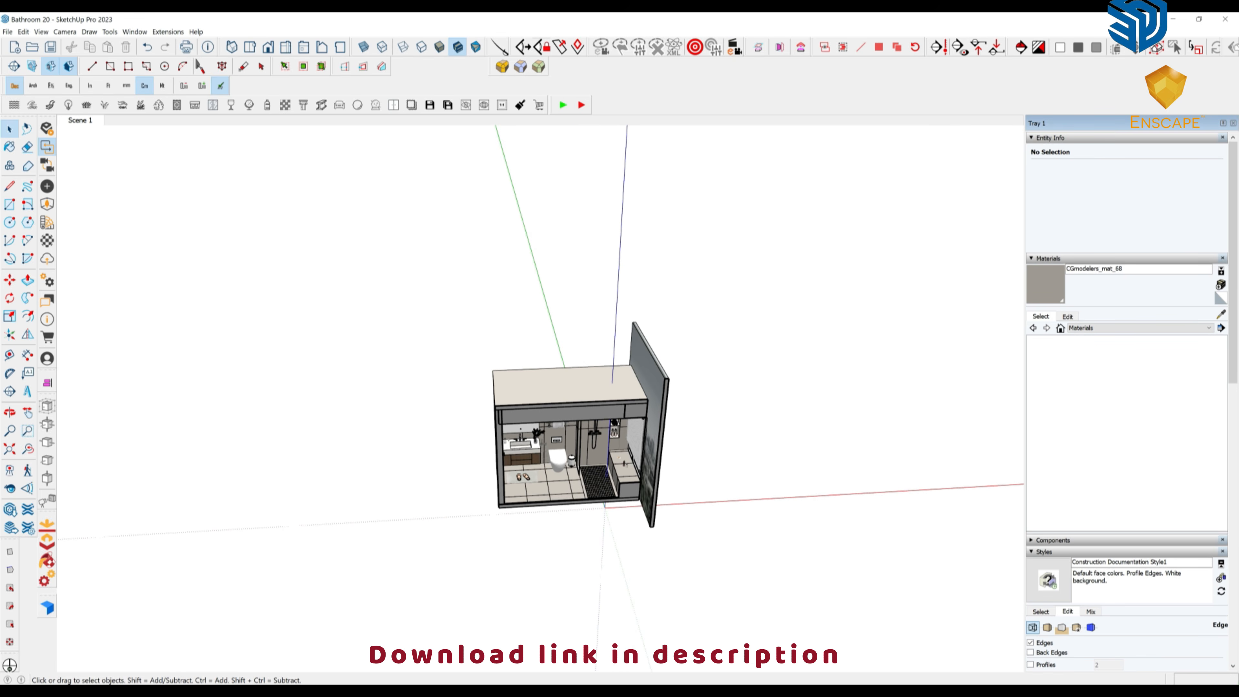
pyautogui.click(373, 692)
pyautogui.click(432, 644)
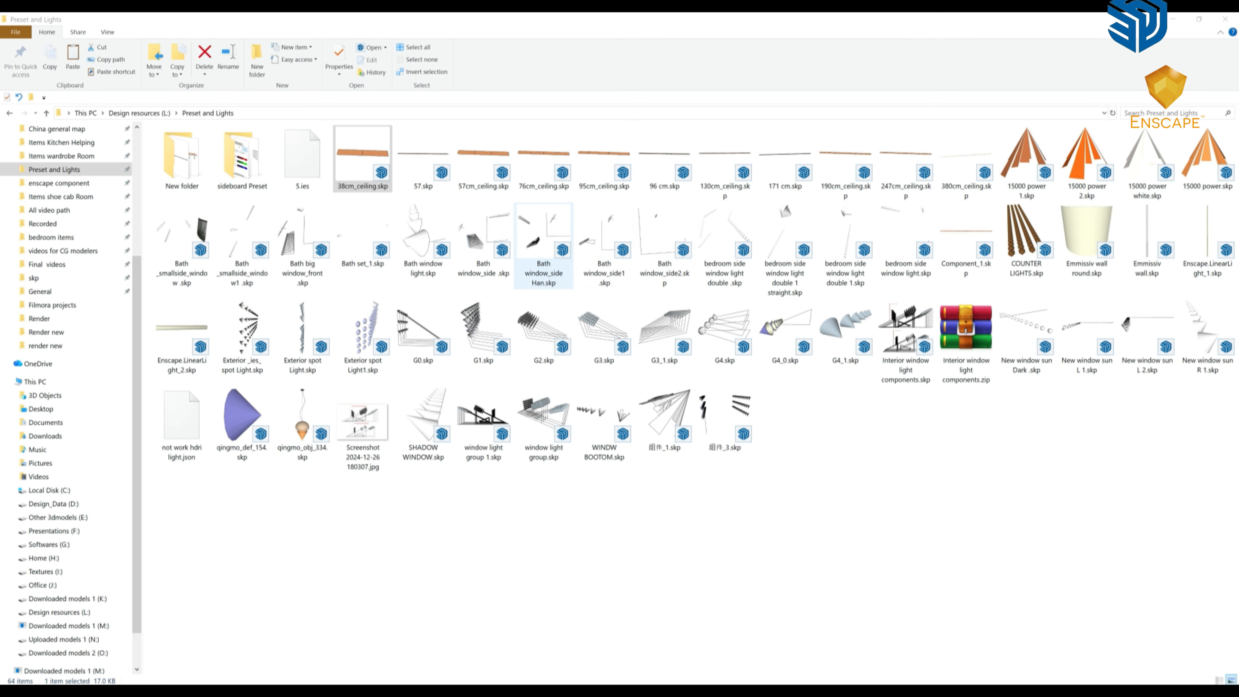
pyautogui.moveTo(664, 244)
pyautogui.mouseDown()
pyautogui.moveTo(423, 695)
pyautogui.moveTo(394, 676)
pyautogui.moveTo(622, 605)
pyautogui.moveTo(689, 610)
pyautogui.mouseUp()
pyautogui.moveTo(653, 528); pyautogui.dragTo(702, 568, button='middle')
pyautogui.click(702, 568)
pyautogui.click(702, 569)
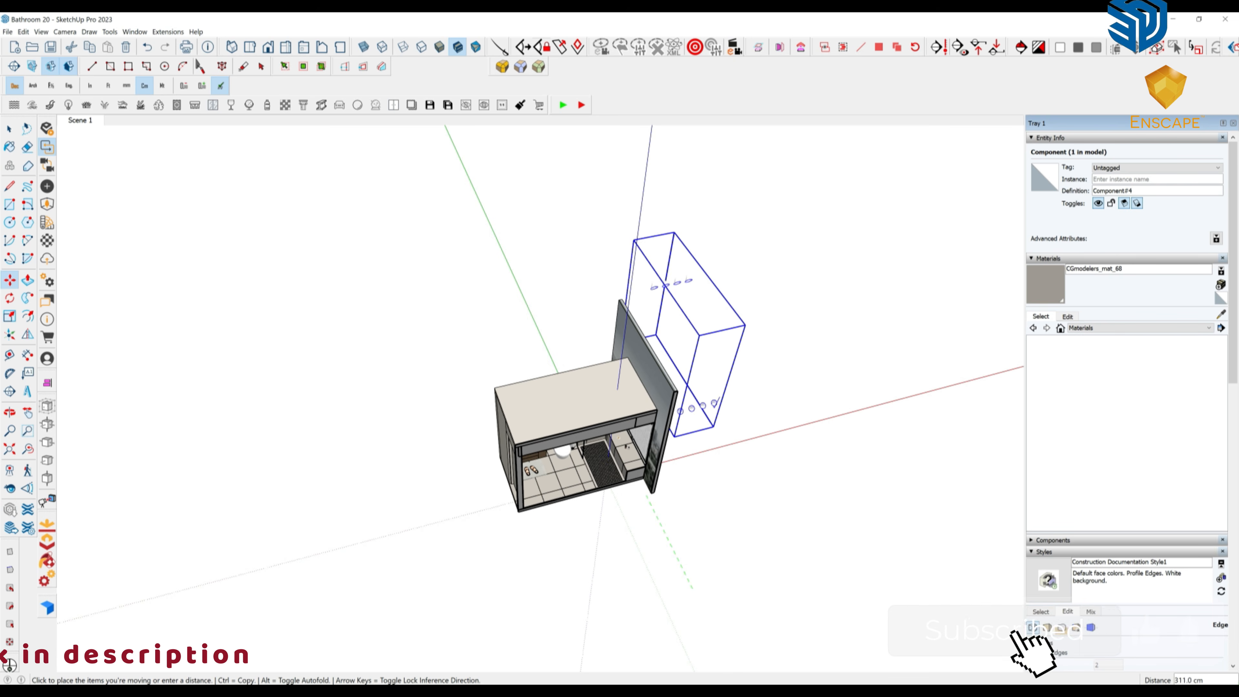
pyautogui.click(649, 489)
pyautogui.moveTo(649, 490); pyautogui.dragTo(451, 430, button='middle')
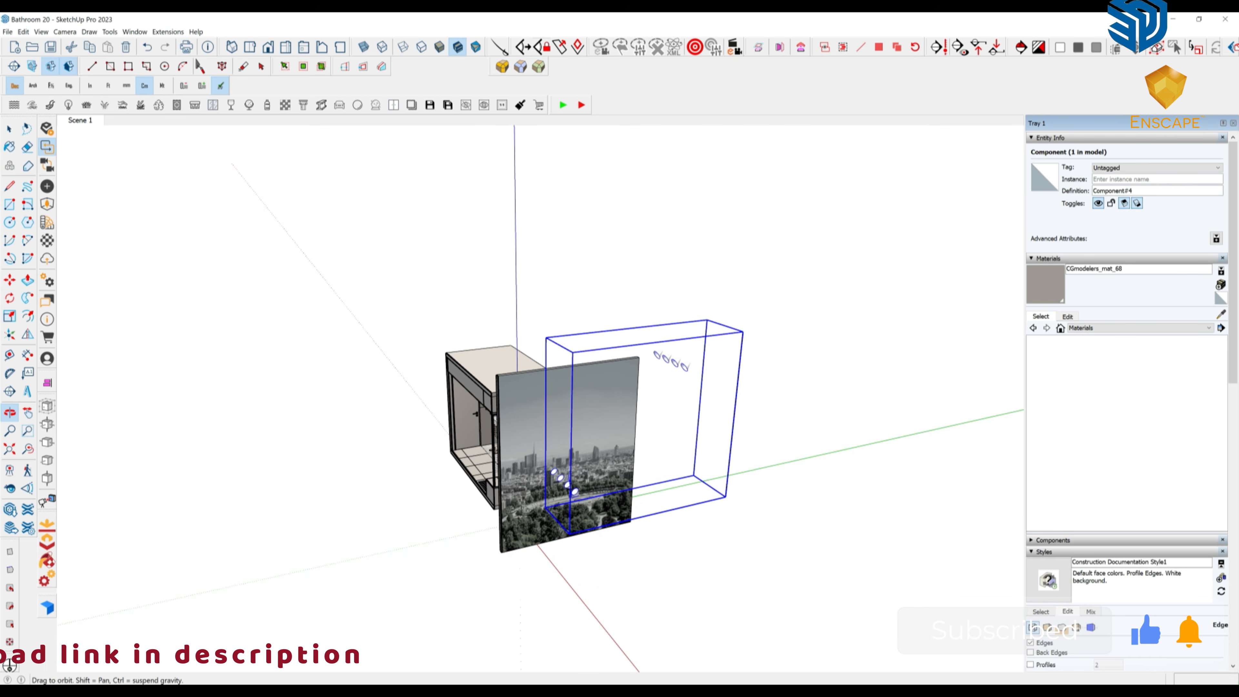
pyautogui.press('Delete')
pyautogui.click(372, 692)
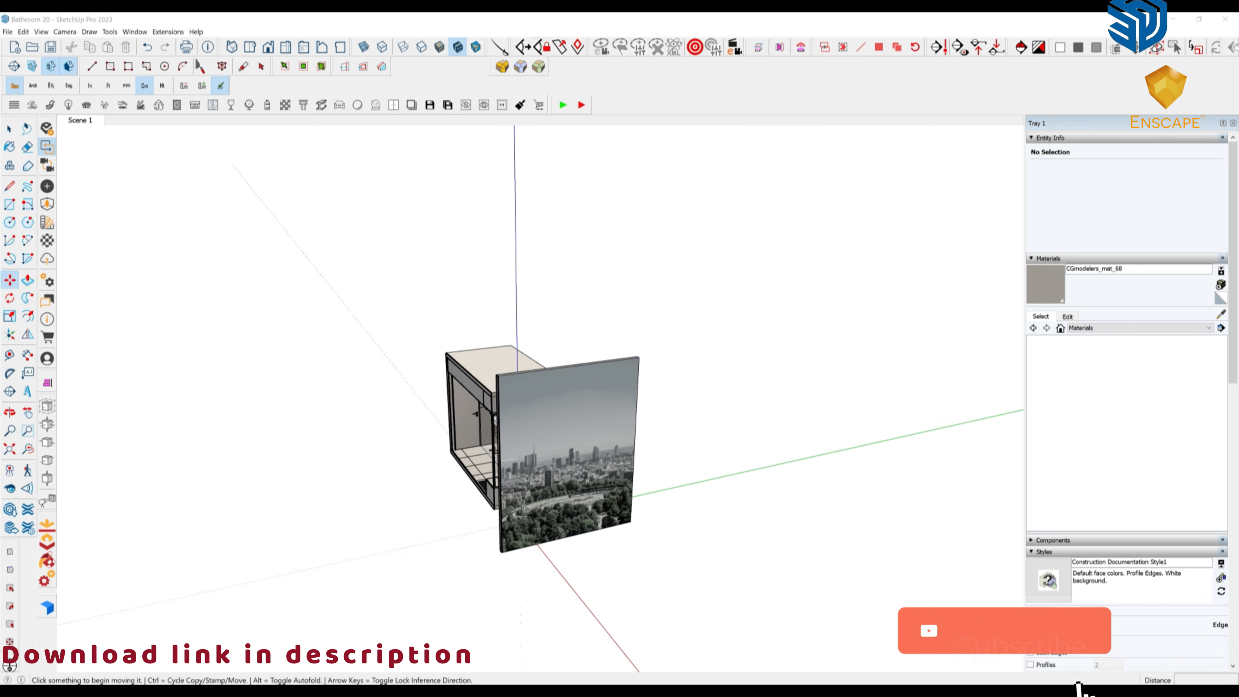
pyautogui.click(432, 644)
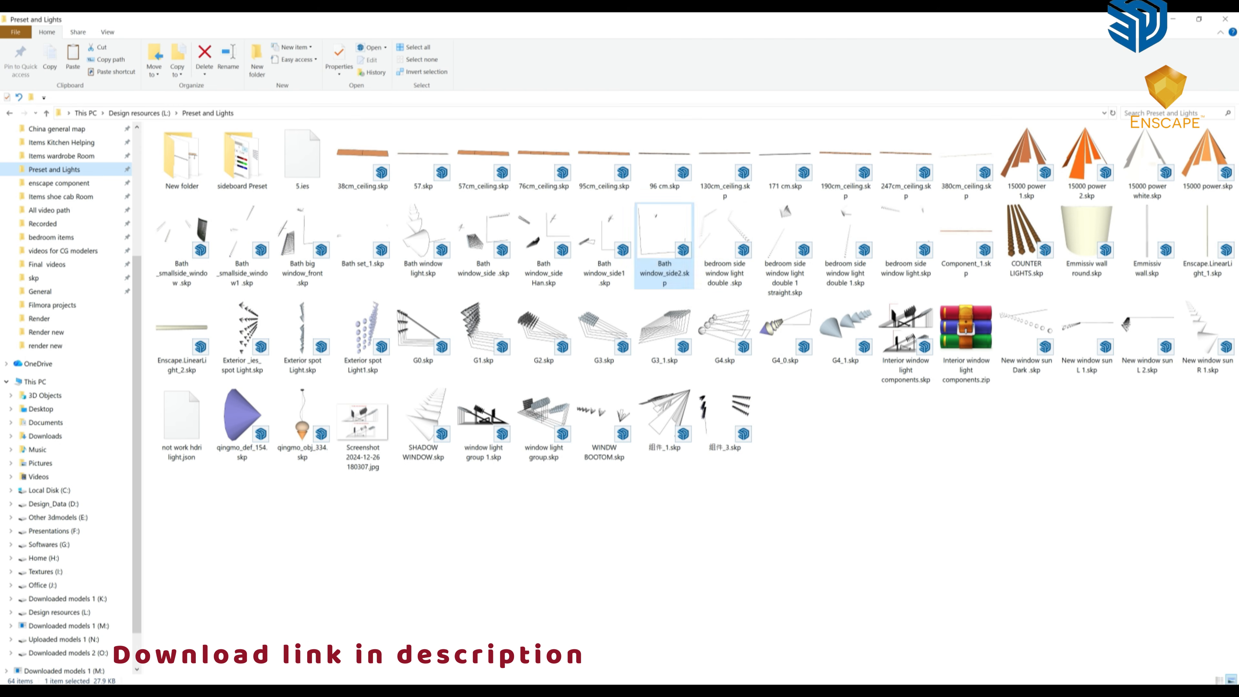
# Import the Bath window_side1 light preset beside the bathroom and turn it 180°.
pyautogui.moveTo(604, 239)
pyautogui.mouseDown()
pyautogui.moveTo(475, 659)
pyautogui.moveTo(478, 692)
pyautogui.moveTo(397, 692)
pyautogui.moveTo(363, 649)
pyautogui.moveTo(542, 605)
pyautogui.moveTo(573, 581)
pyautogui.mouseUp()
pyautogui.moveTo(578, 547); pyautogui.dragTo(673, 556, button='middle')
pyautogui.scroll(-2, 673, 556)
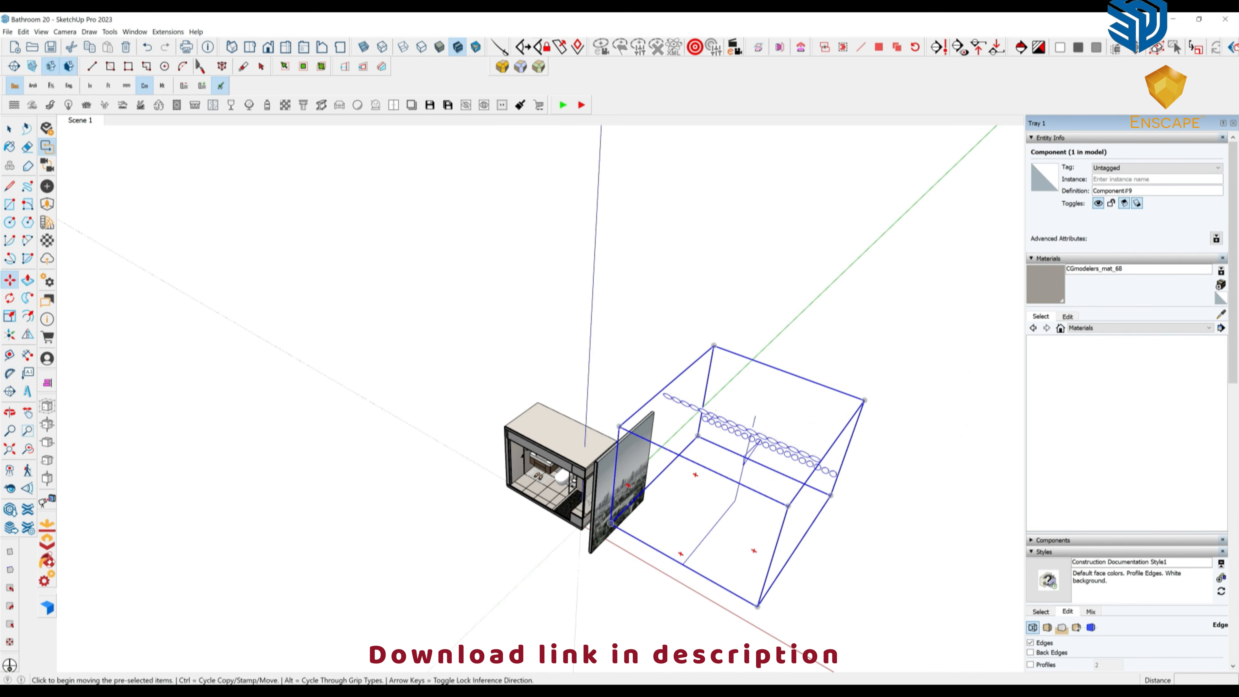
pyautogui.moveTo(639, 498)
pyautogui.mouseDown(button='middle')
pyautogui.moveTo(602, 517)
pyautogui.moveTo(551, 512)
pyautogui.moveTo(605, 512)
pyautogui.mouseUp(button='middle')
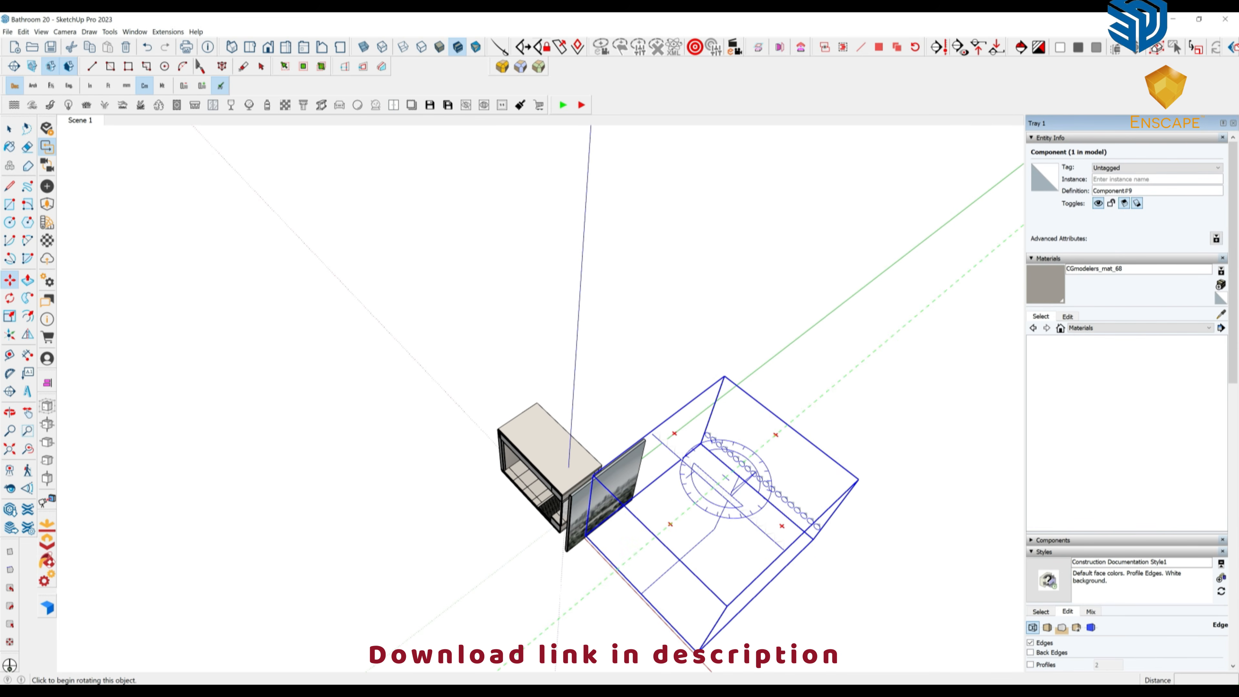
pyautogui.click(670, 524)
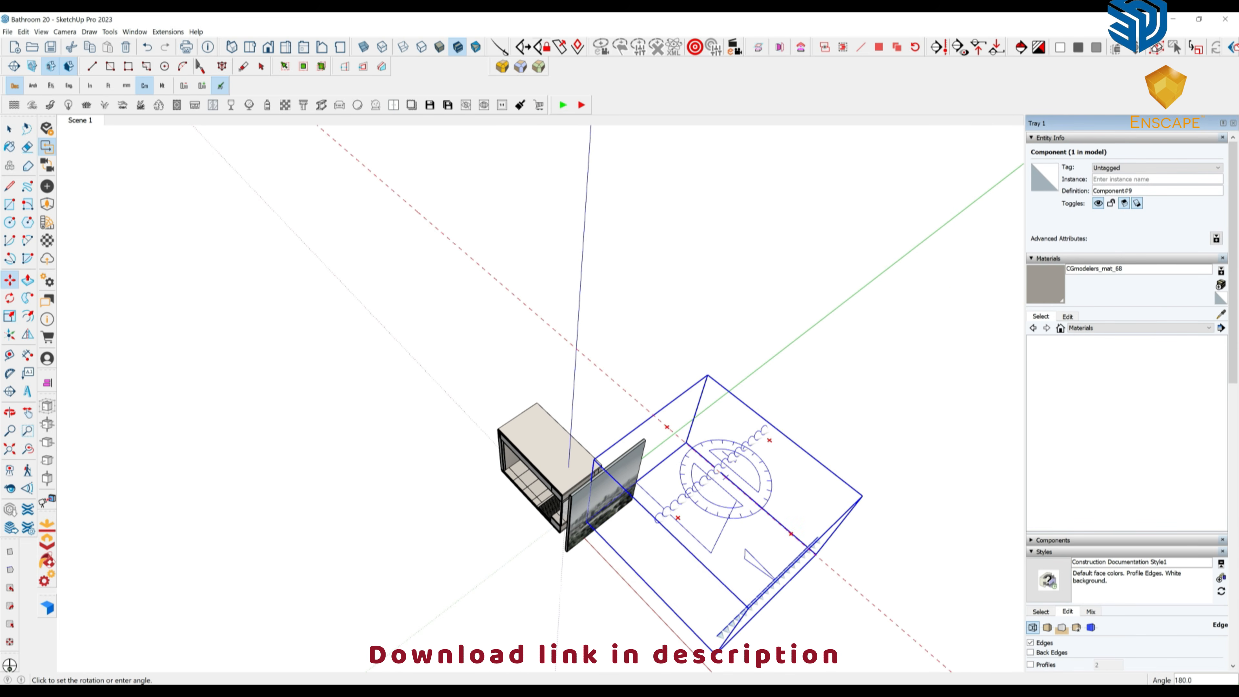
pyautogui.click(775, 438)
pyautogui.moveTo(673, 518); pyautogui.dragTo(751, 474, button='middle')
# Slide the preset along the red axis until it sits beside the window wall.
pyautogui.click(661, 499)
pyautogui.click(691, 506)
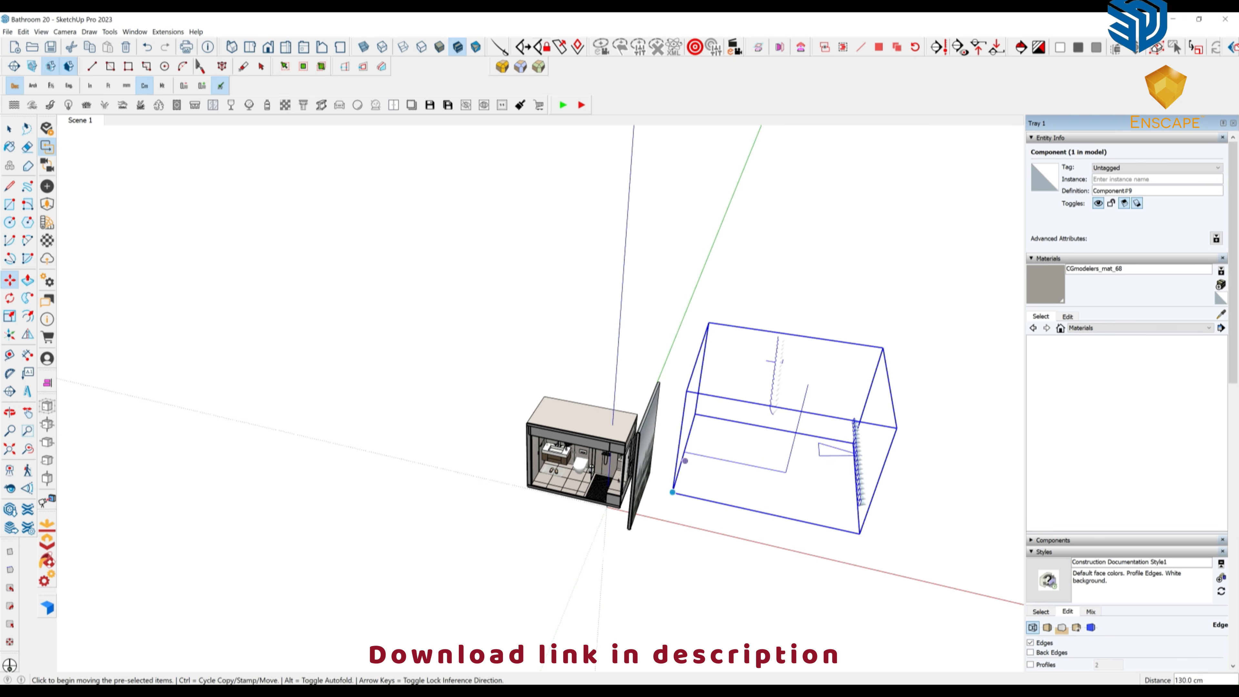
pyautogui.moveTo(691, 505); pyautogui.dragTo(788, 422, button='middle')
pyautogui.scroll(3, 642, 436)
pyautogui.click(694, 436)
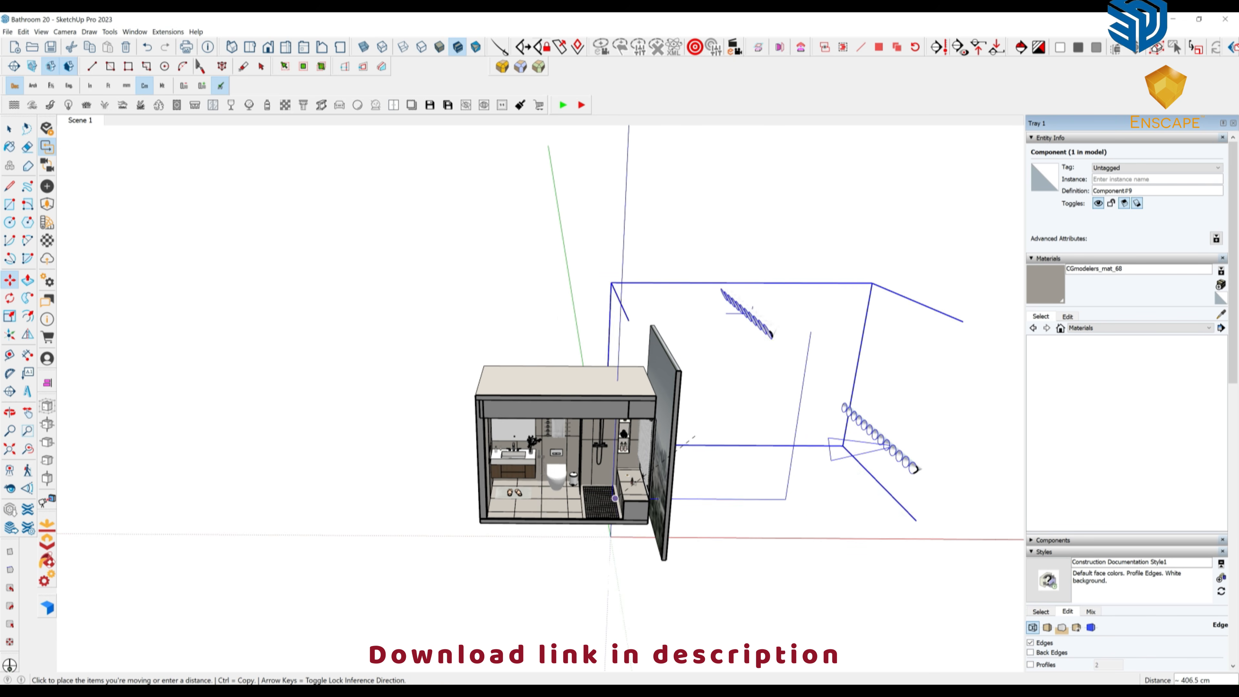
pyautogui.moveTo(536, 468); pyautogui.dragTo(558, 517, button='middle')
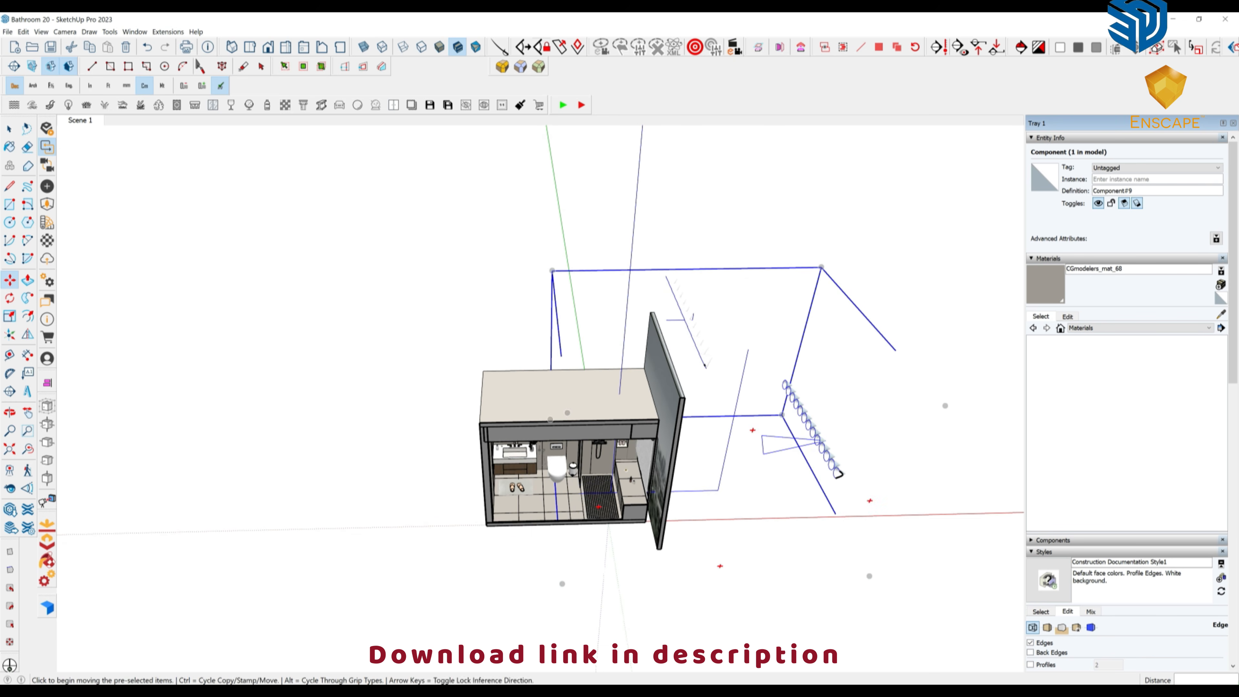
pyautogui.click(561, 562)
pyautogui.click(641, 561)
pyautogui.moveTo(640, 561); pyautogui.dragTo(654, 585, button='middle')
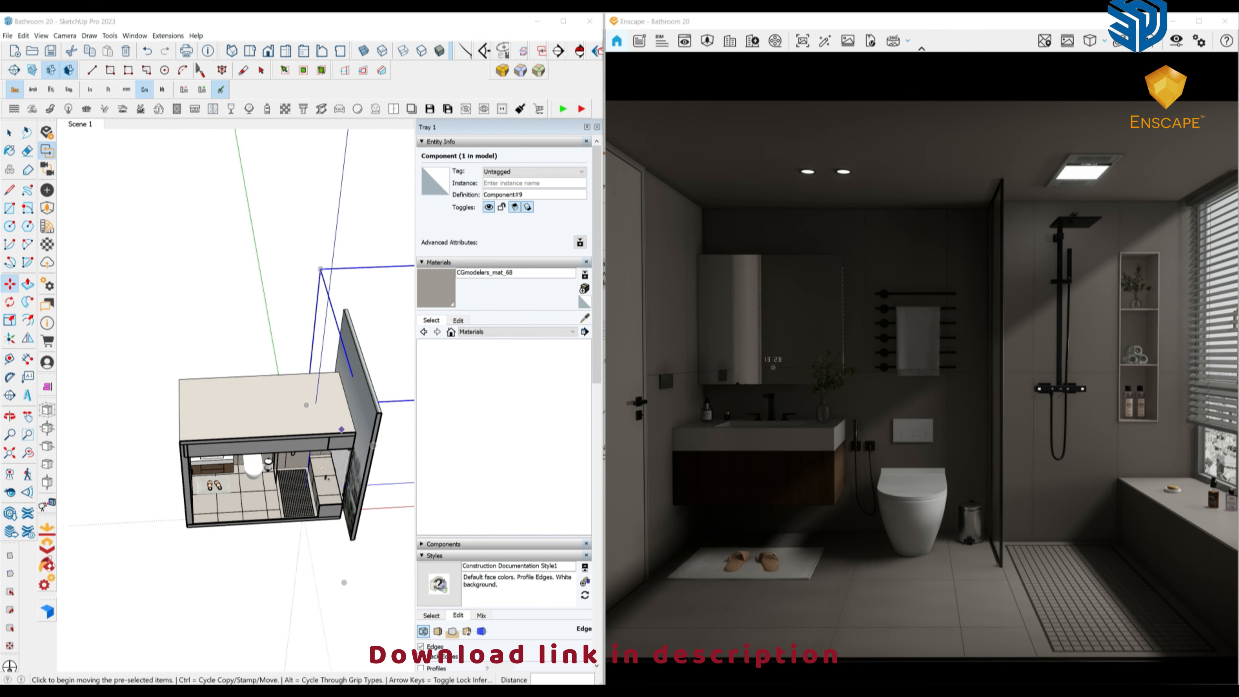
# Shift the window light rig 32 cm left, then 58 cm right.
pyautogui.moveTo(244, 398)
pyautogui.mouseDown(button='middle')
pyautogui.moveTo(295, 308)
pyautogui.moveTo(174, 258)
pyautogui.moveTo(165, 208)
pyautogui.mouseUp(button='middle')
pyautogui.scroll(-2, 295, 308)
pyautogui.click(345, 348)
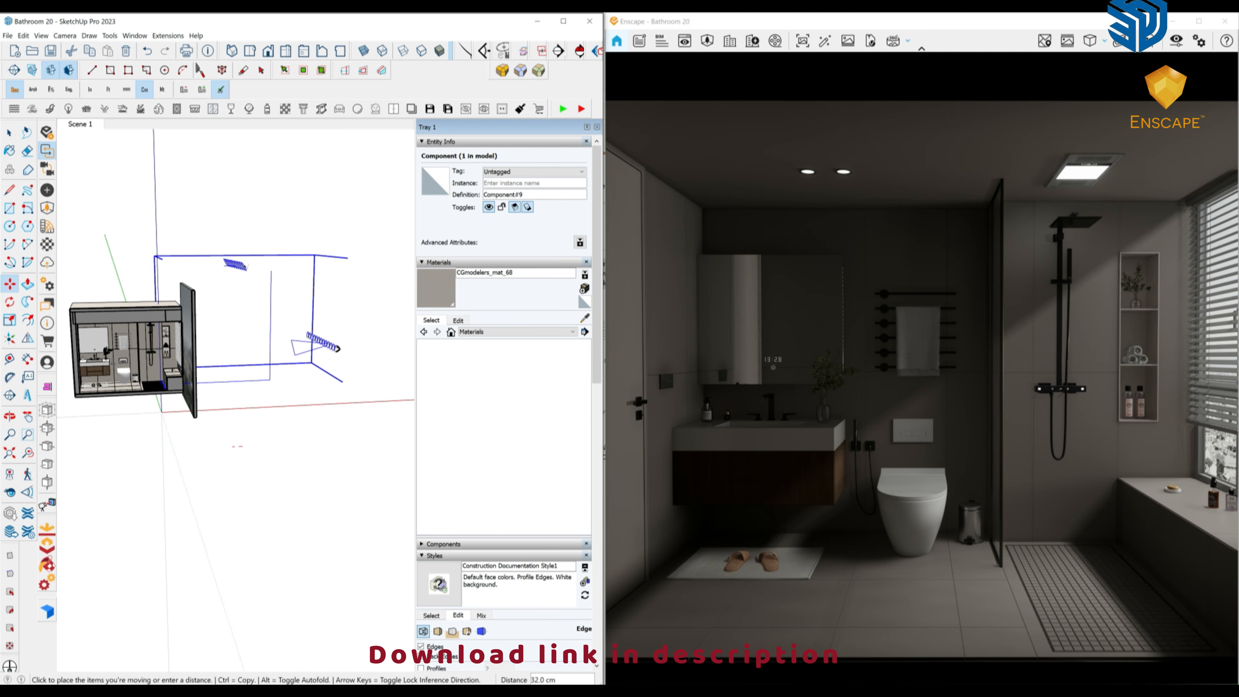
pyautogui.click(336, 348)
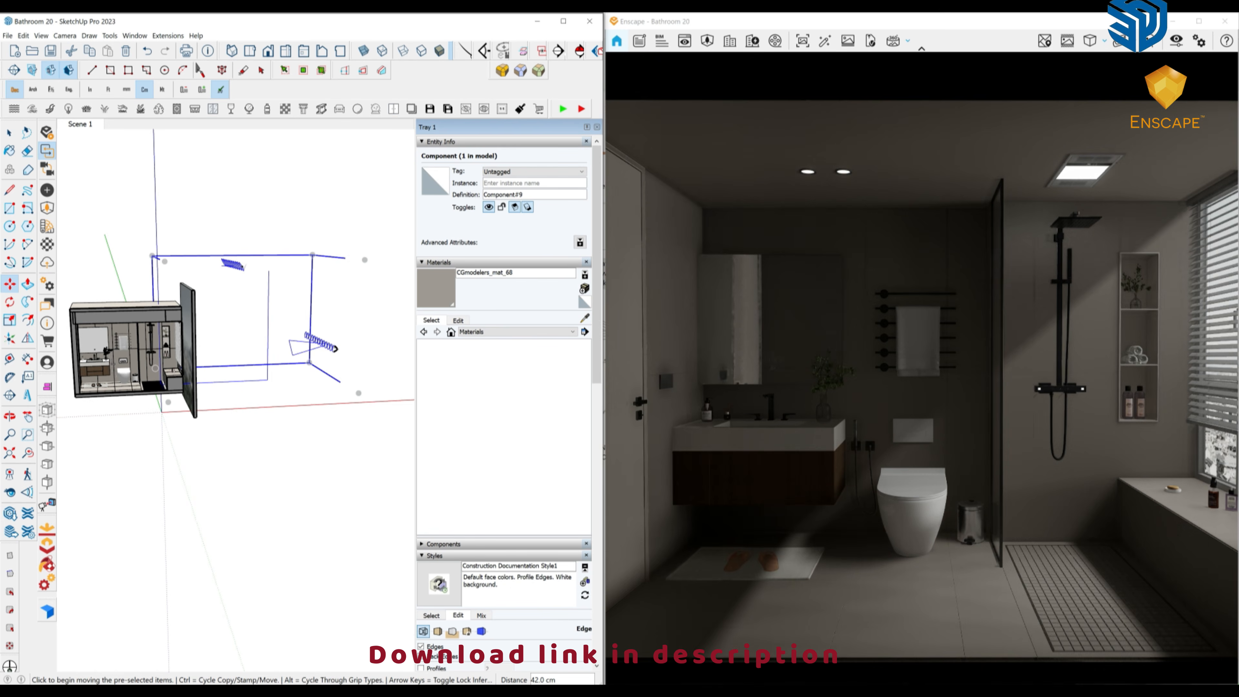
pyautogui.click(336, 348)
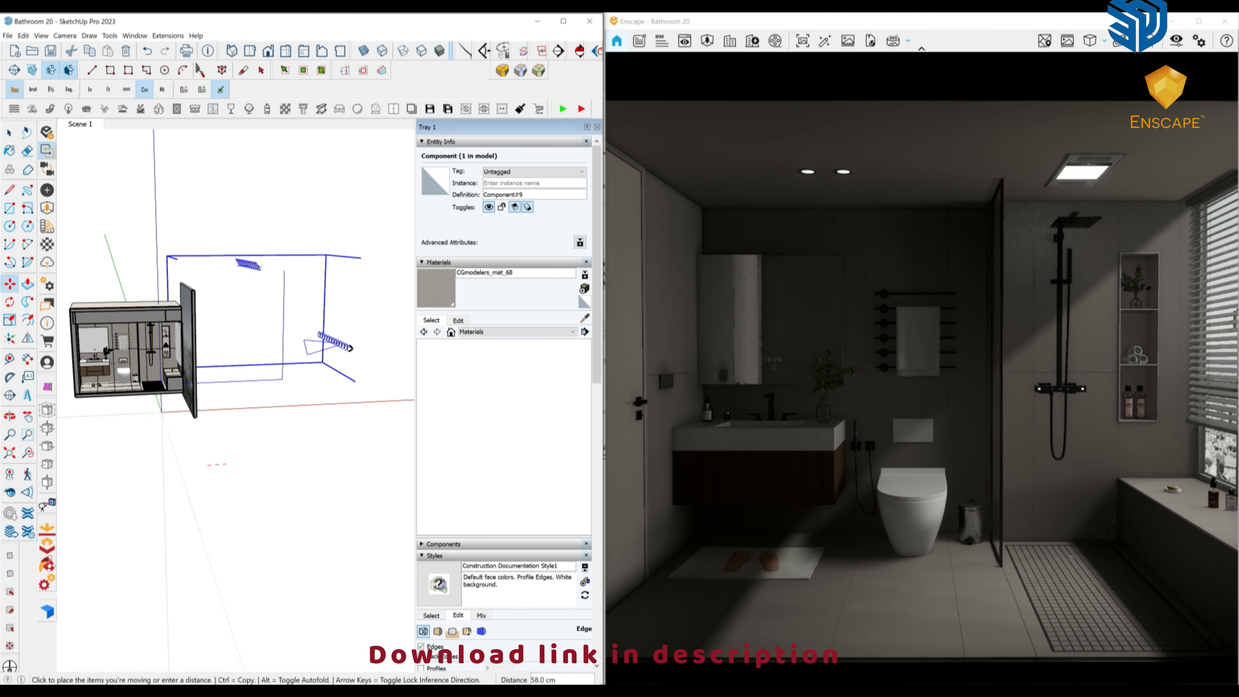
pyautogui.click(346, 349)
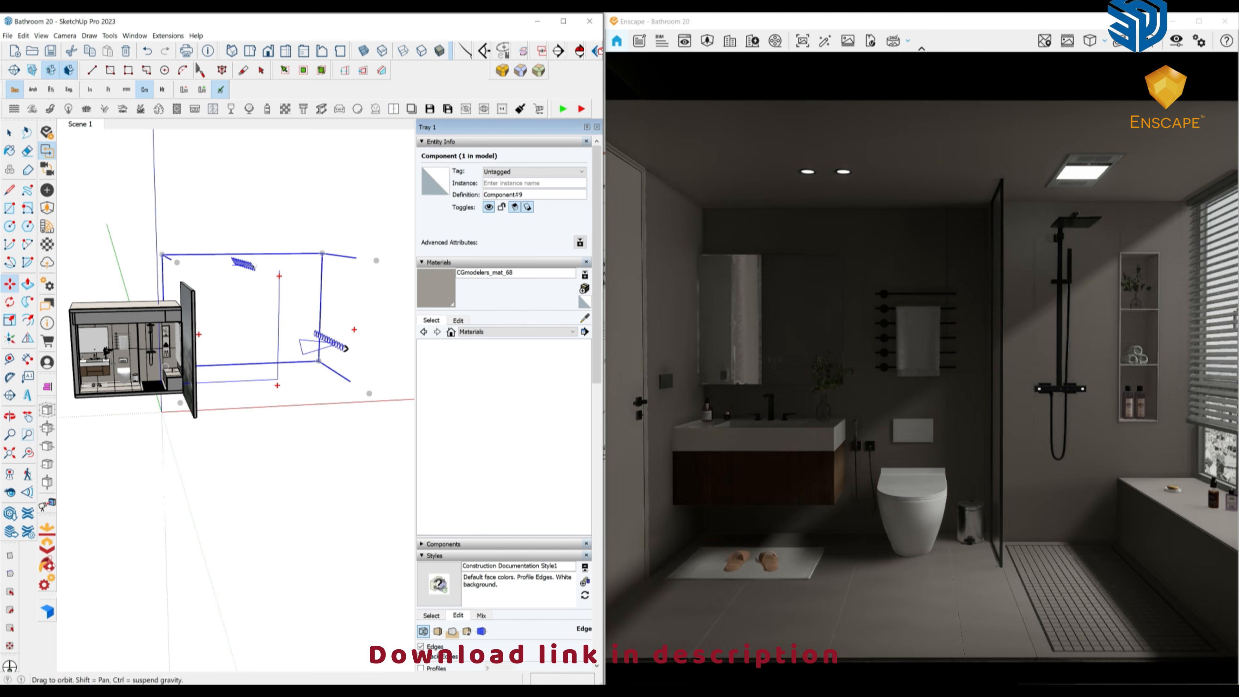
# Rotate the light rig about -25° and move it 134 cm along the green axis.
pyautogui.moveTo(345, 349); pyautogui.dragTo(345, 356, button='middle')
pyautogui.click(340, 271)
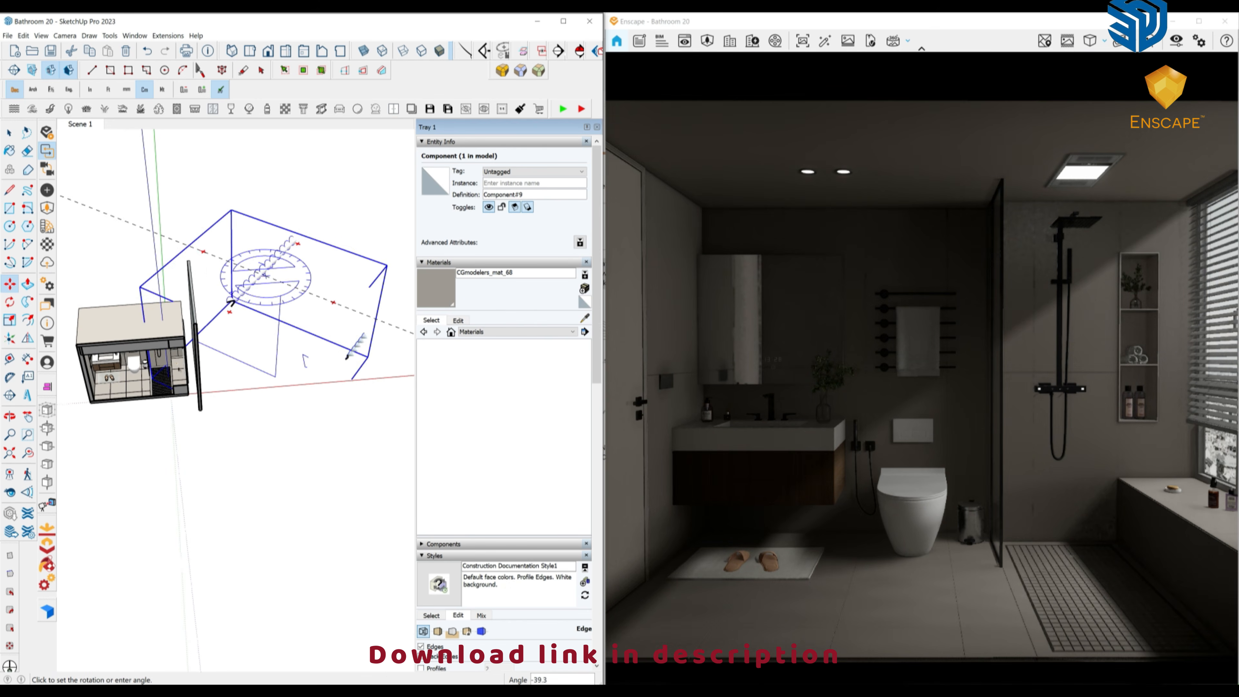
pyautogui.click(340, 291)
pyautogui.moveTo(259, 380); pyautogui.dragTo(279, 423, button='middle')
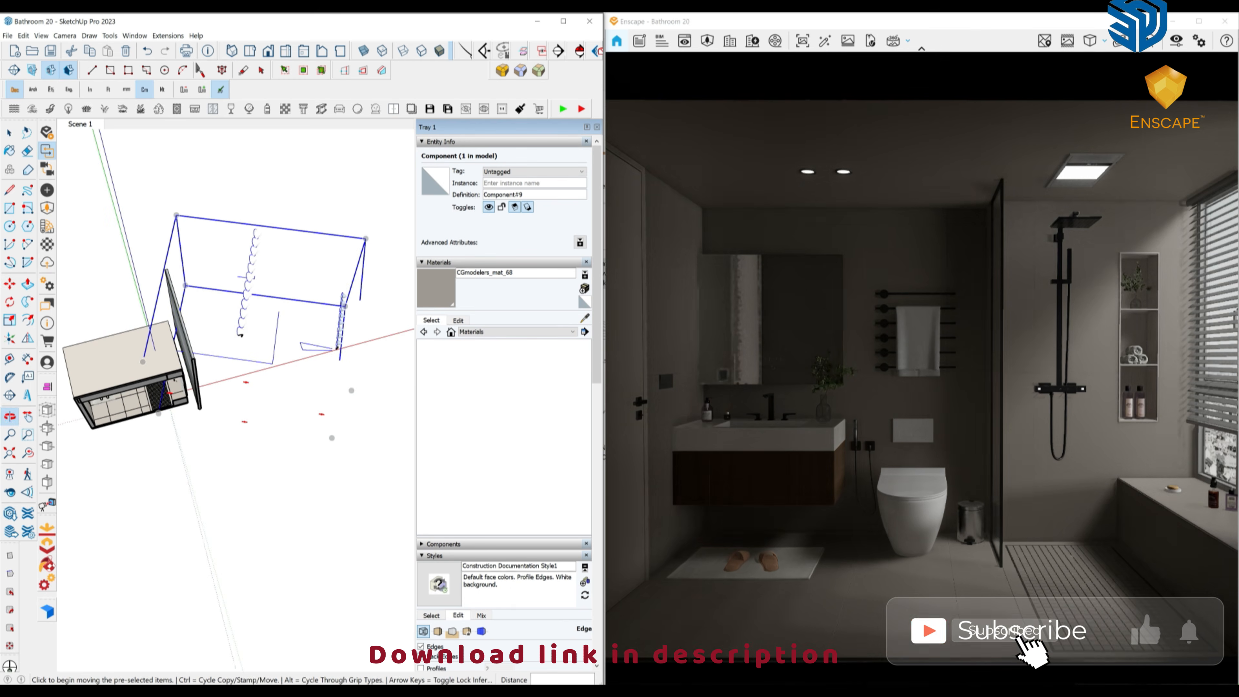
pyautogui.click(279, 424)
pyautogui.click(259, 329)
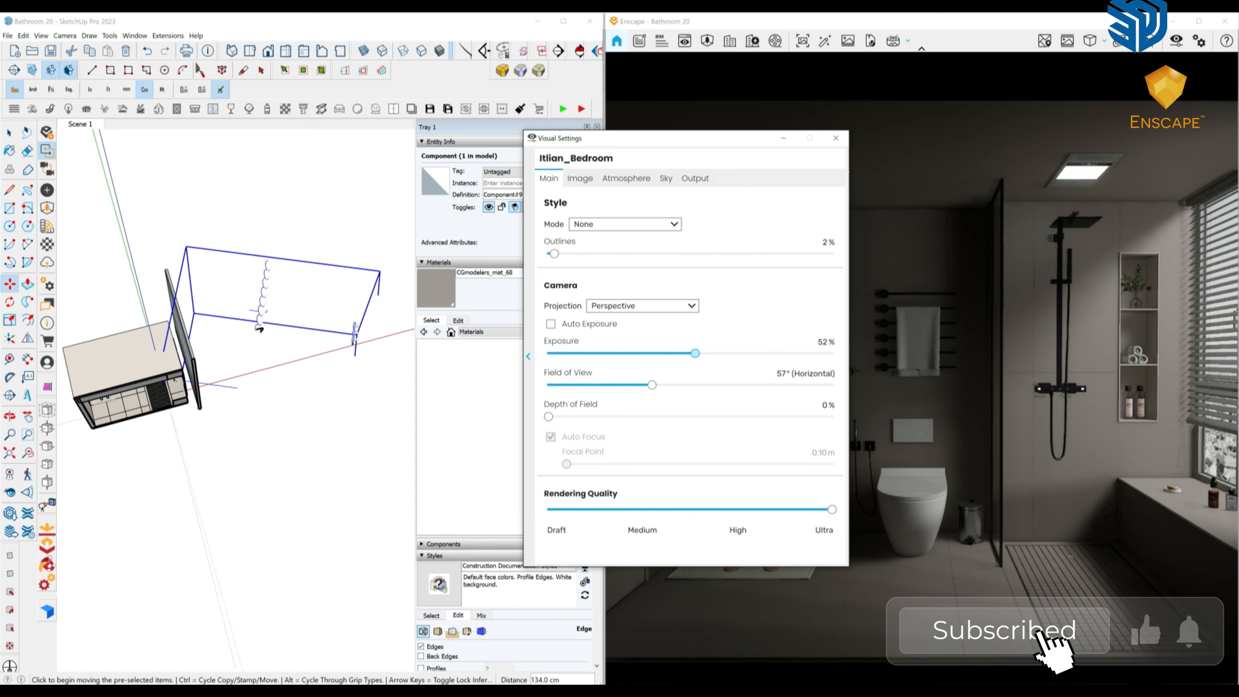
# Raise the Enscape render exposure to 55% and close Visual Settings.
pyautogui.moveTo(695, 353); pyautogui.dragTo(705, 353)
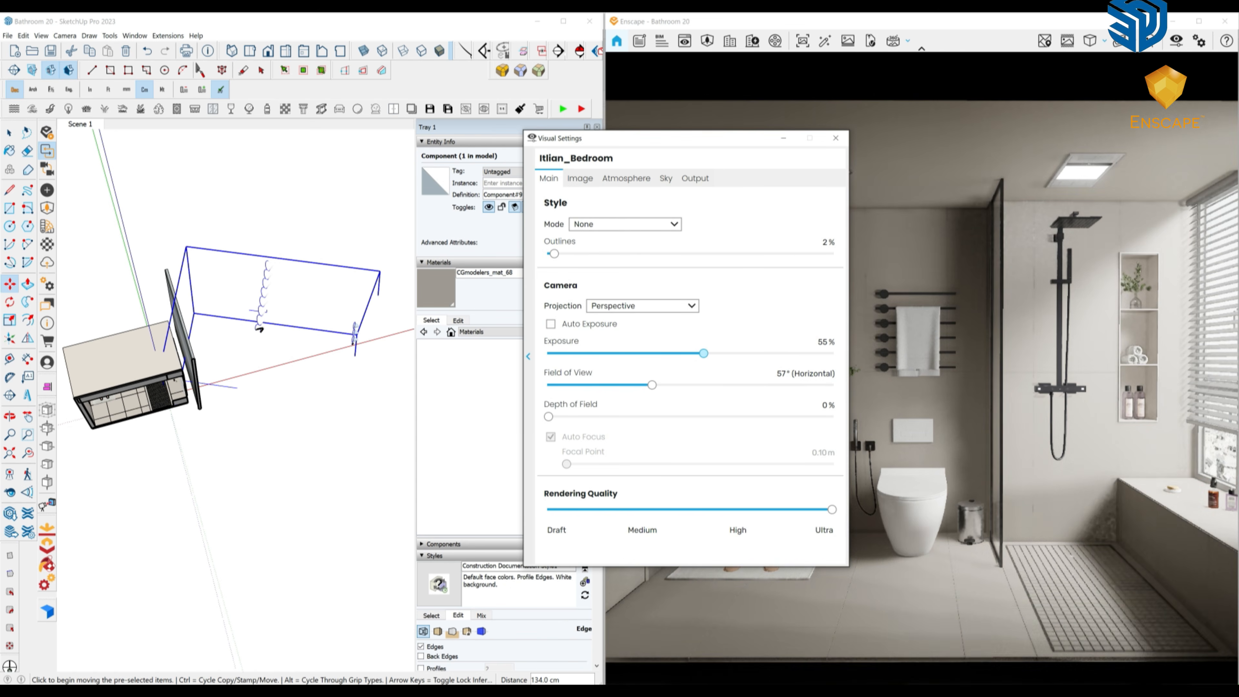
pyautogui.click(836, 138)
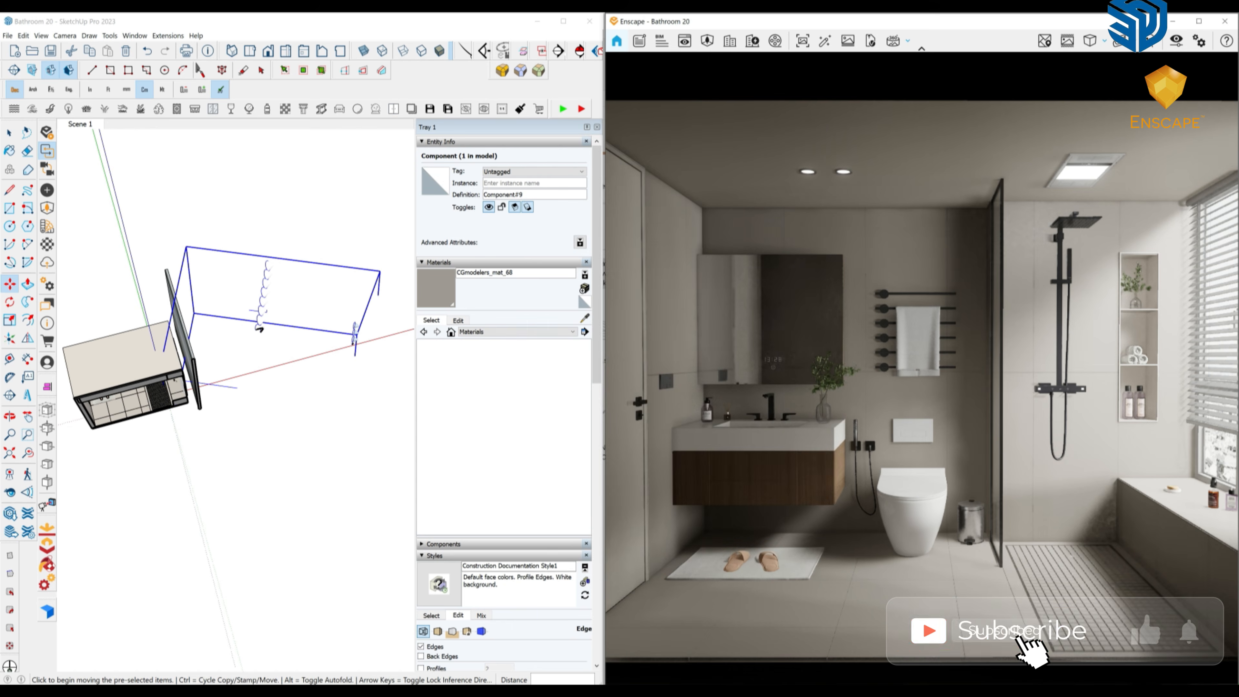
pyautogui.moveTo(293, 410); pyautogui.dragTo(300, 349, button='middle')
pyautogui.scroll(3, 299, 349)
pyautogui.moveTo(233, 268); pyautogui.dragTo(232, 257, button='middle')
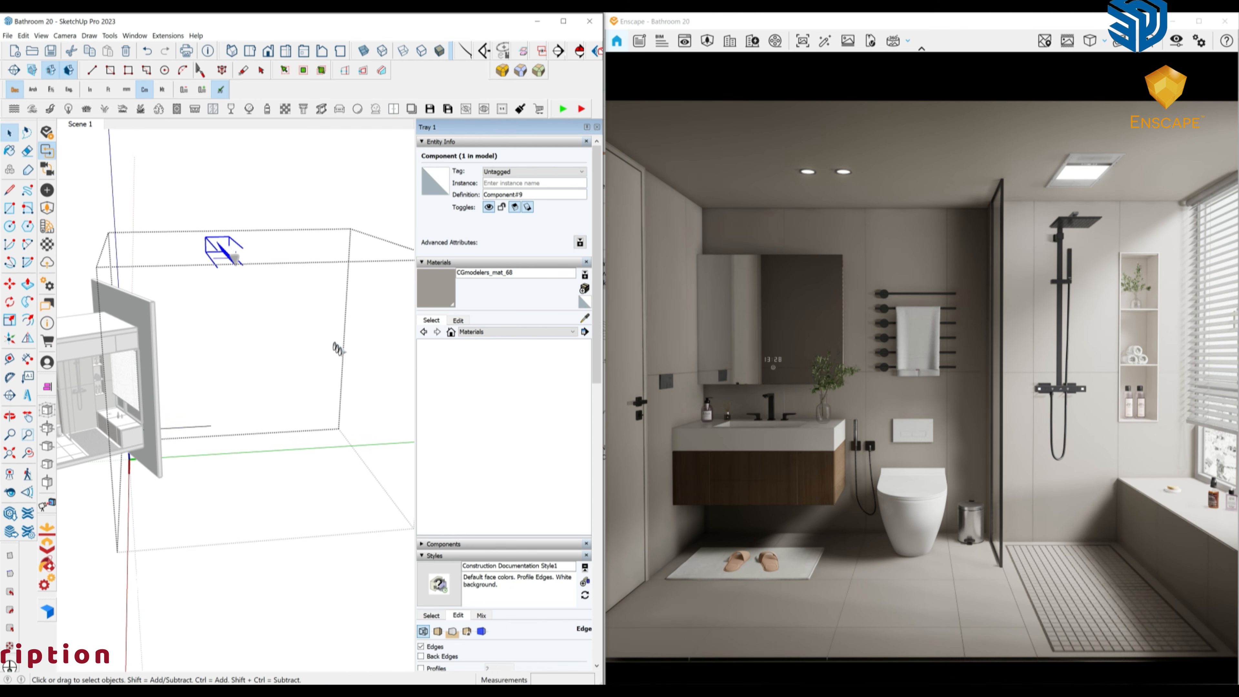
# Move the first spotlight component 100 down, then 50 up along the blue axis.
pyautogui.press('m')
pyautogui.click(234, 257)
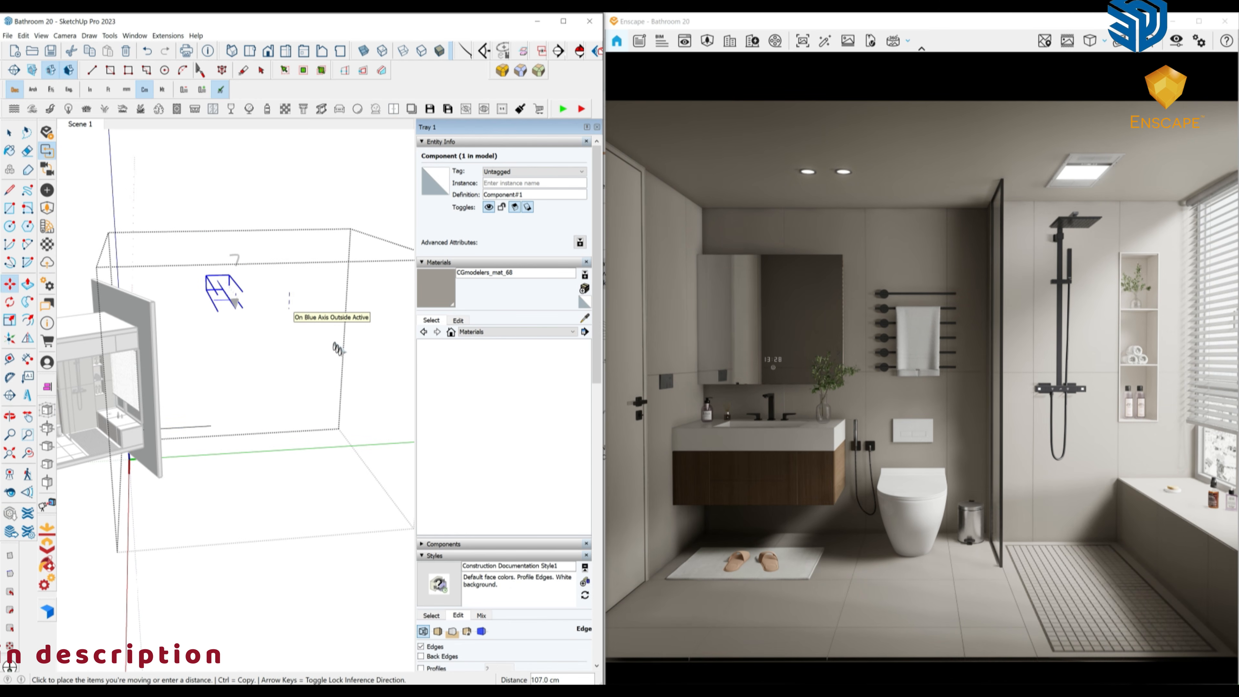
pyautogui.press('Return')
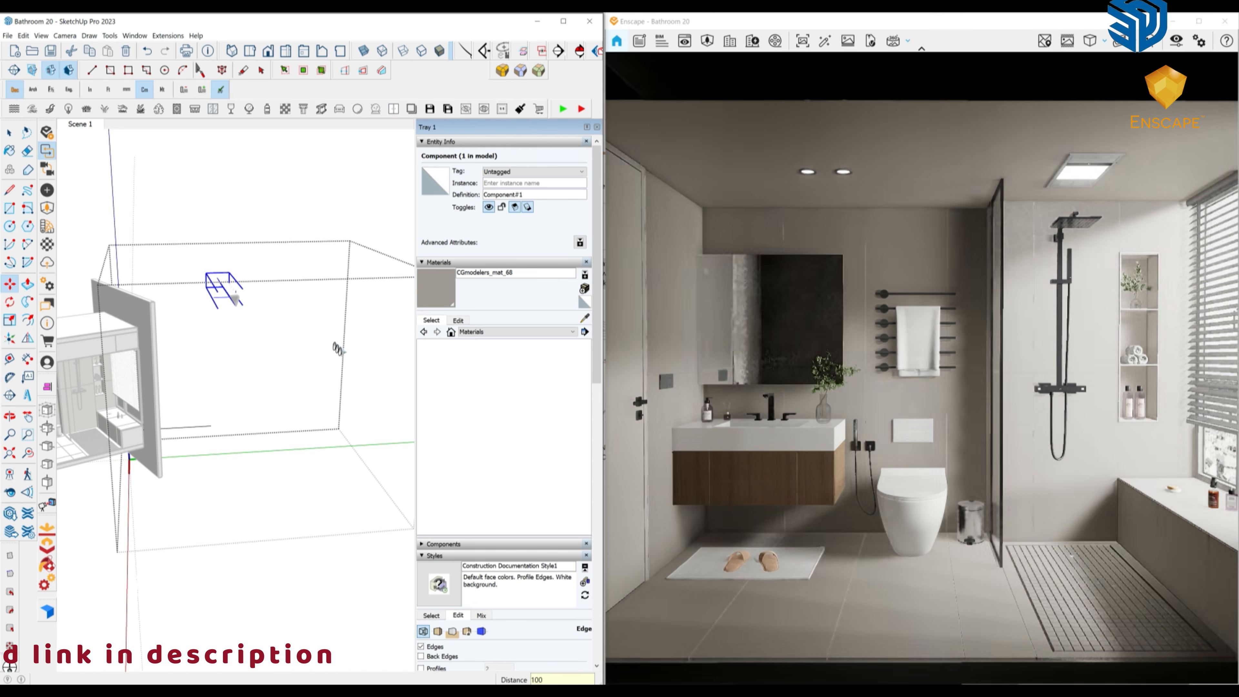
pyautogui.moveTo(235, 299); pyautogui.dragTo(230, 298, button='middle')
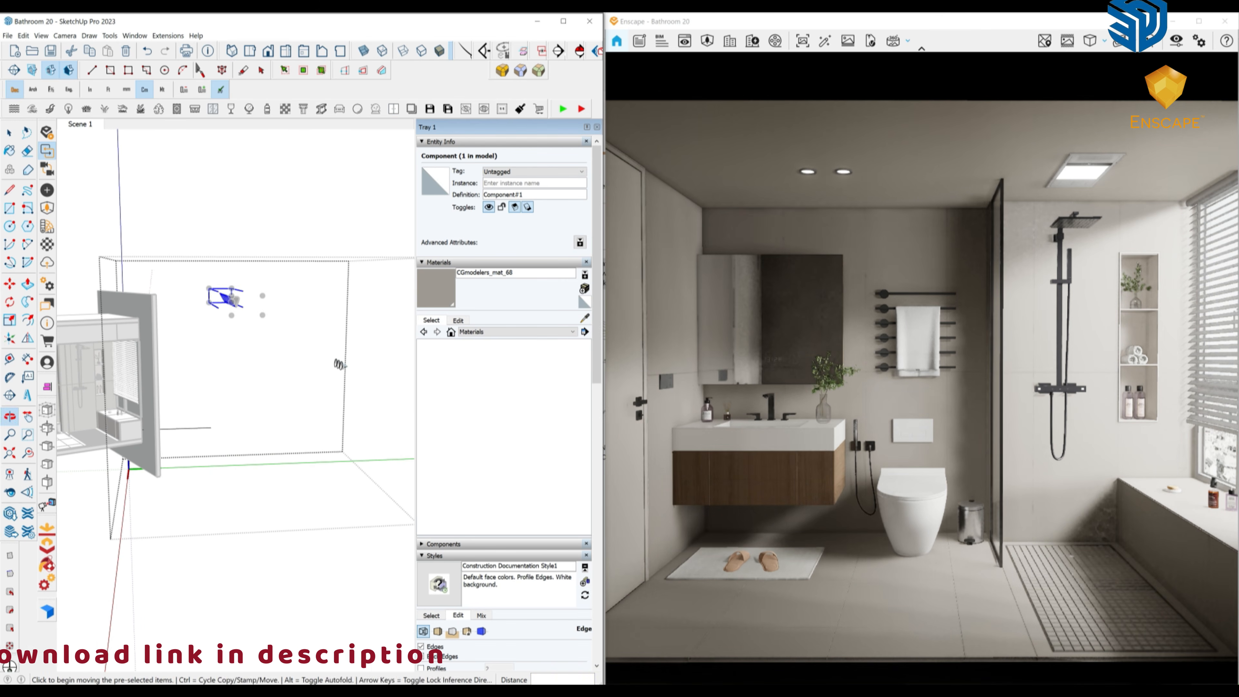
pyautogui.click(229, 300)
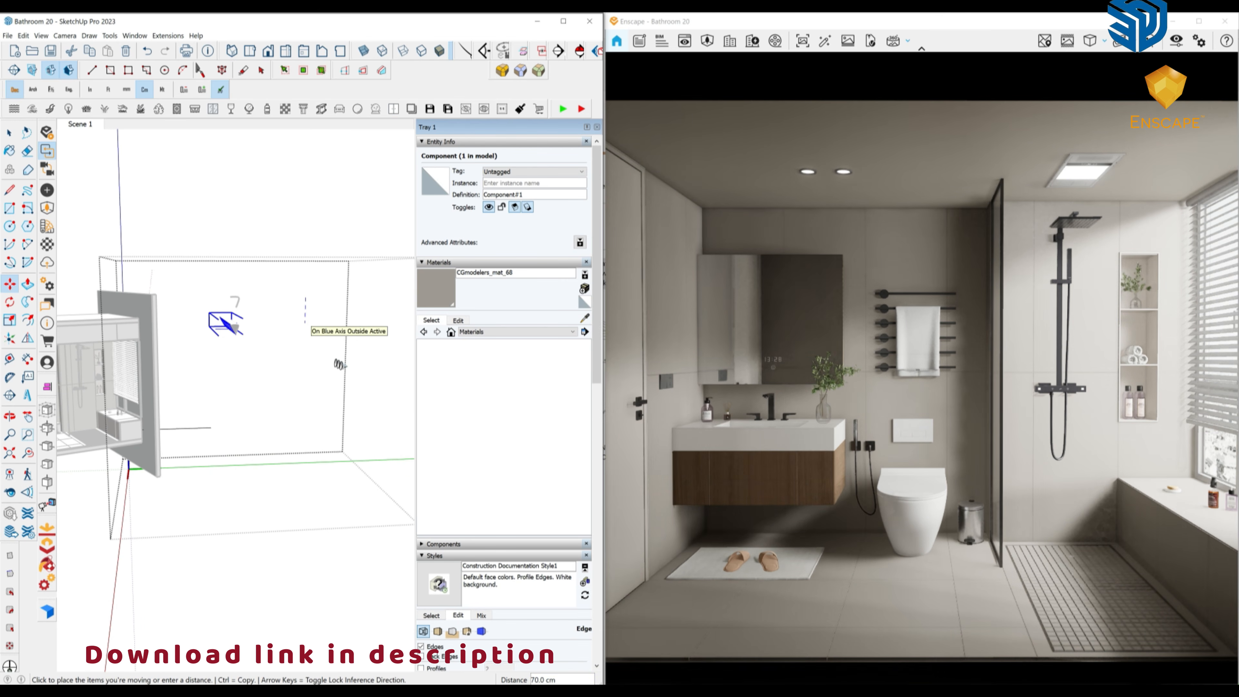
pyautogui.write('50')
pyautogui.press('Return')
pyautogui.moveTo(273, 371)
pyautogui.mouseDown(button='middle')
pyautogui.moveTo(236, 375)
pyautogui.moveTo(270, 377)
pyautogui.mouseUp(button='middle')
pyautogui.scroll(-1, 266, 385)
pyautogui.press('space')
# Move the other spotlight component up 100 and 50 cm sideways.
pyautogui.click(332, 369)
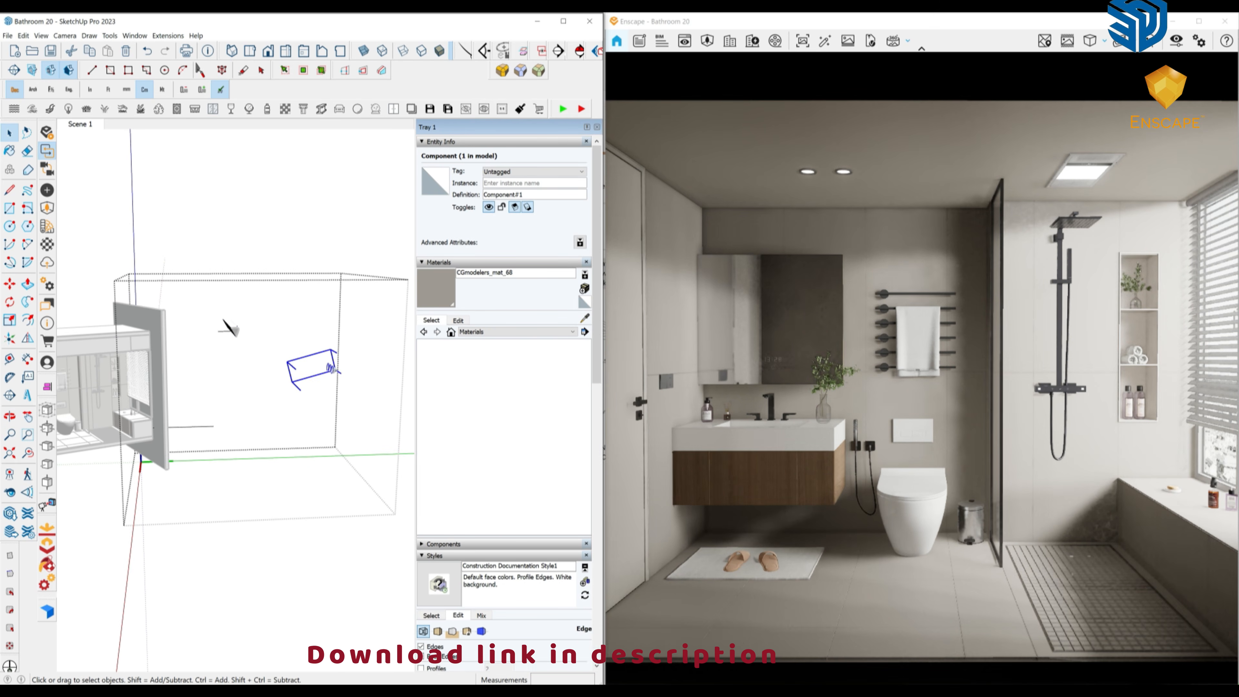
pyautogui.press('m')
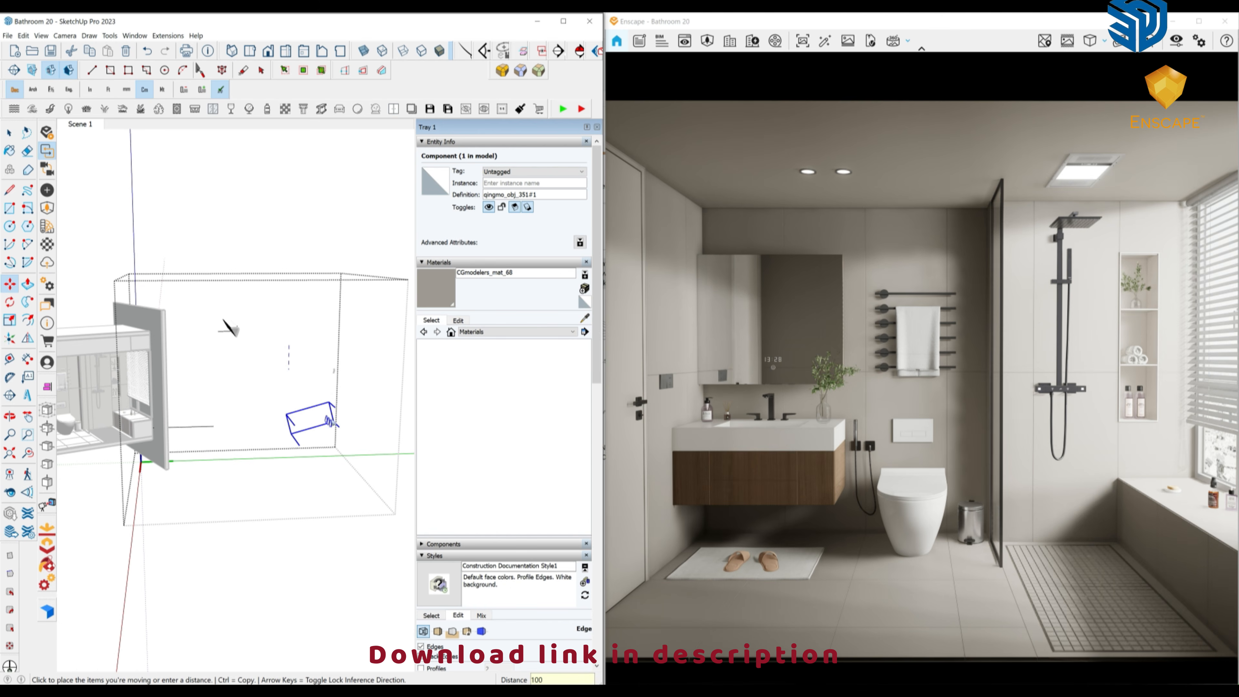
pyautogui.press('Return')
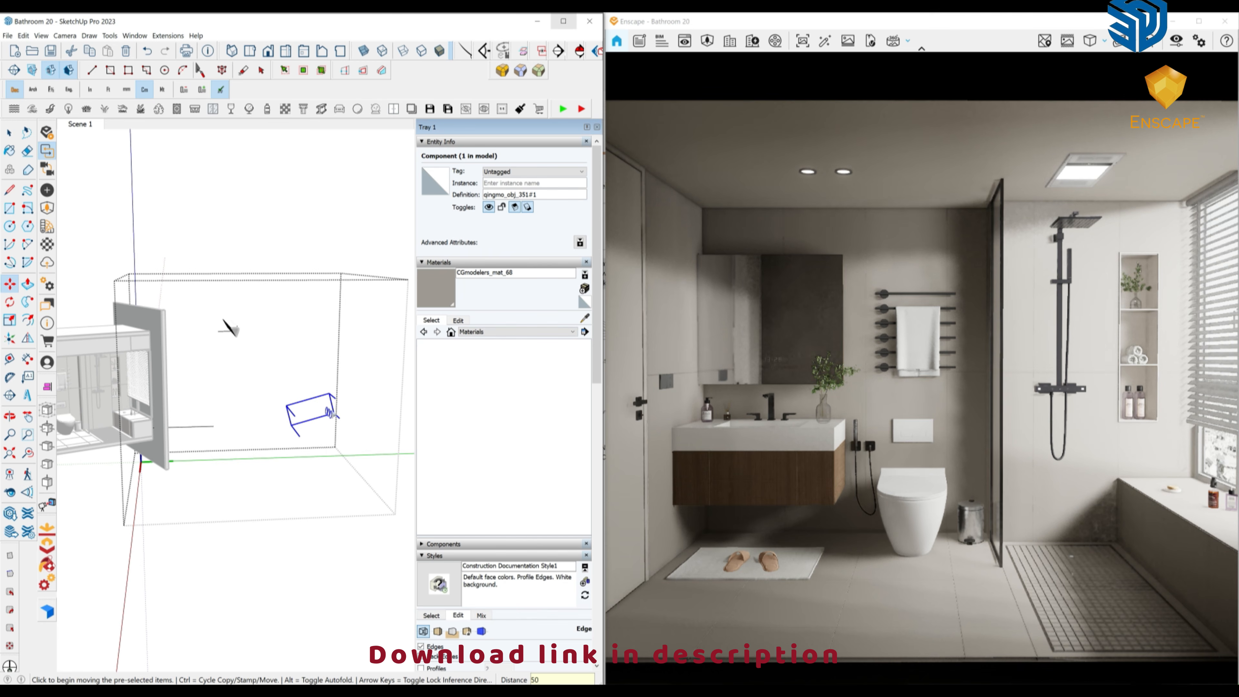
pyautogui.moveTo(235, 371)
pyautogui.mouseDown(button='middle')
pyautogui.moveTo(215, 361)
pyautogui.moveTo(249, 330)
pyautogui.mouseUp(button='middle')
pyautogui.press('space')
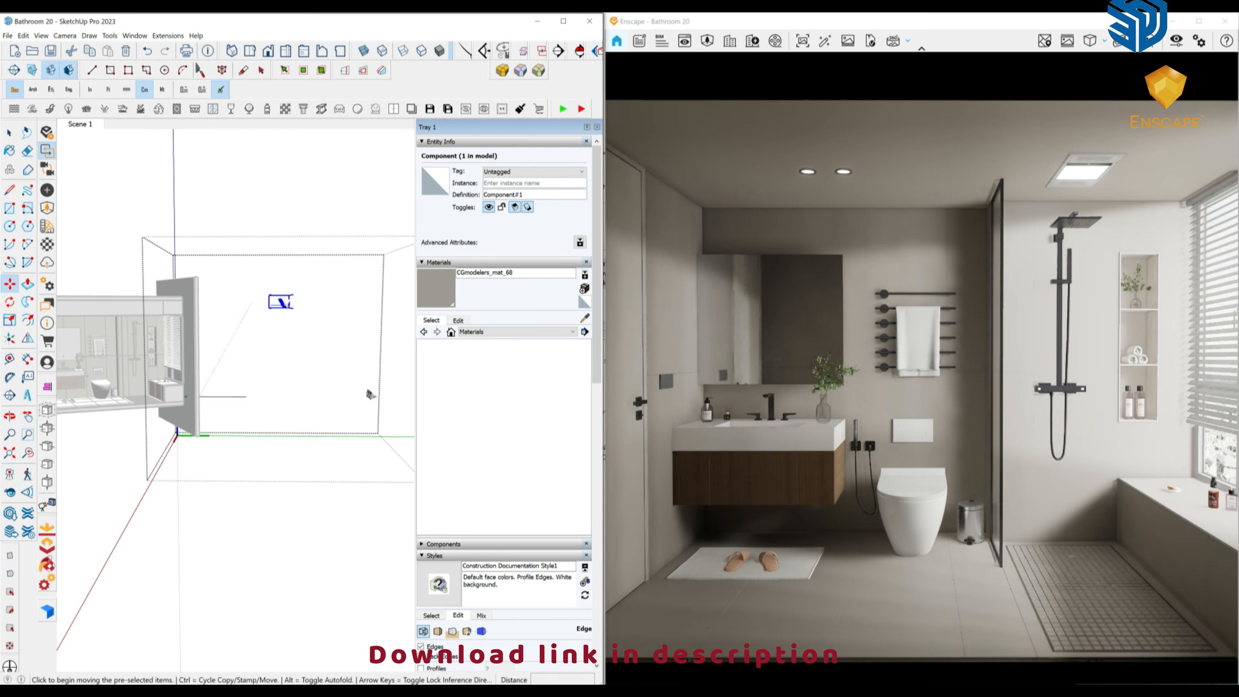
pyautogui.write('50')
pyautogui.press('Return')
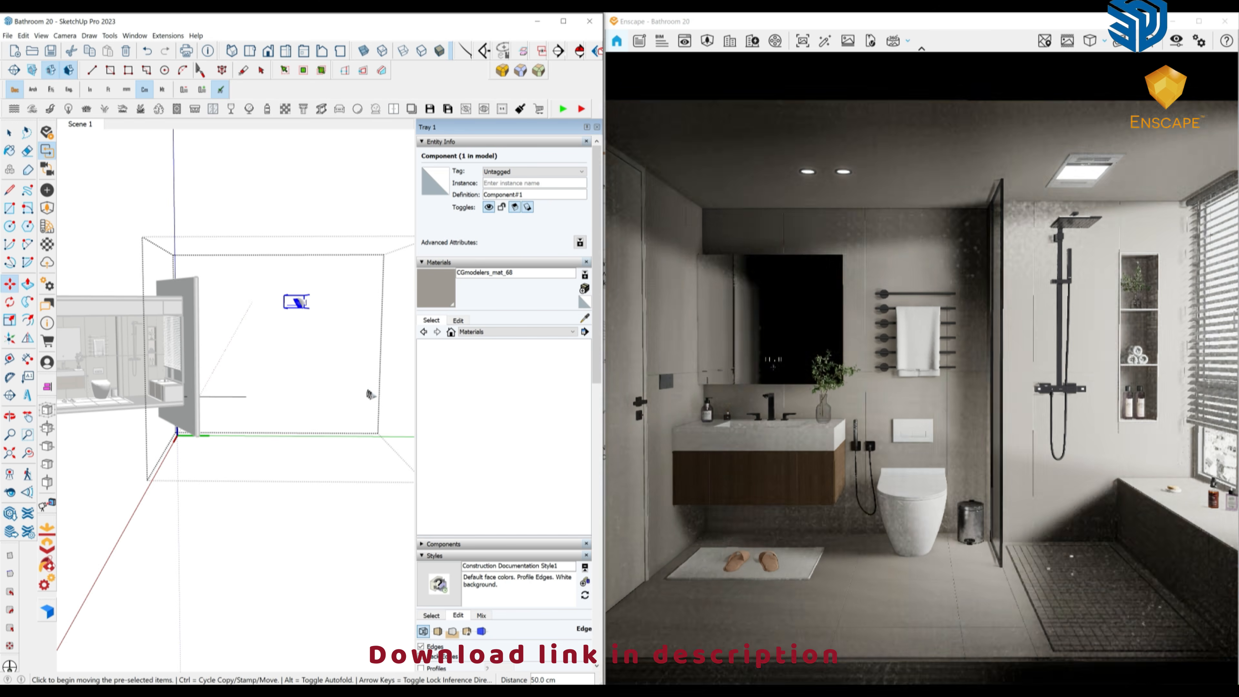
# Reposition the spotlight once more, then open the Enscape Objects light settings.
pyautogui.click(371, 394)
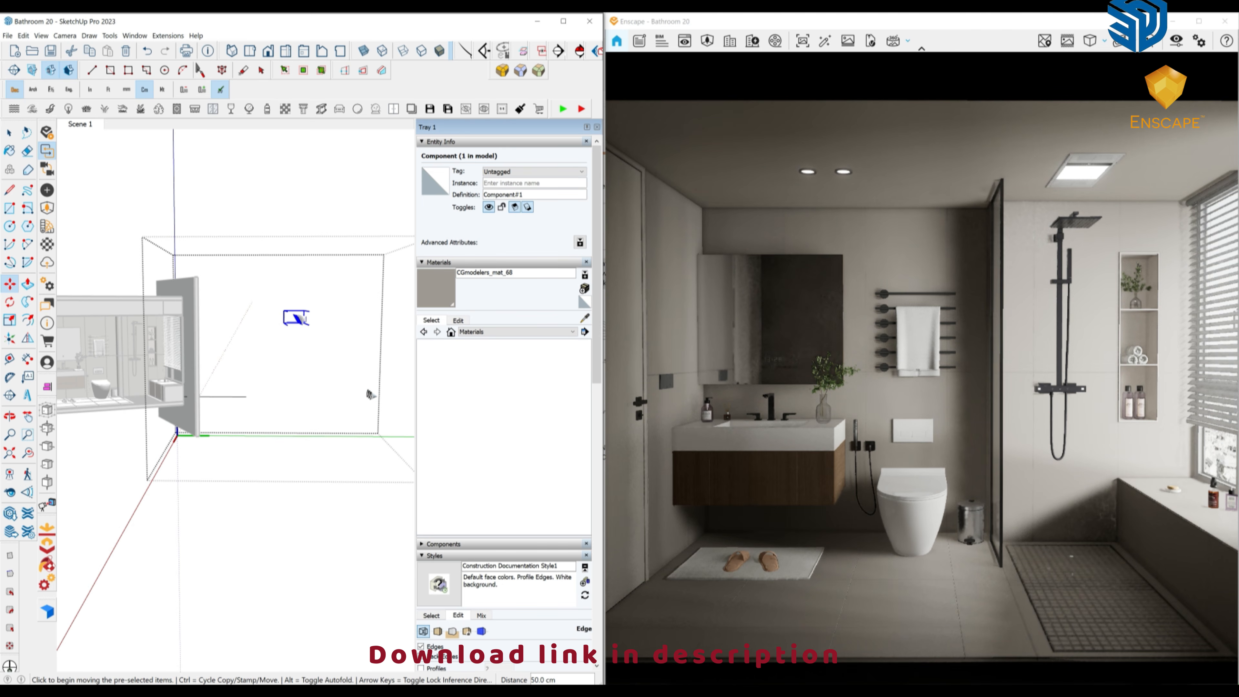
pyautogui.press('space')
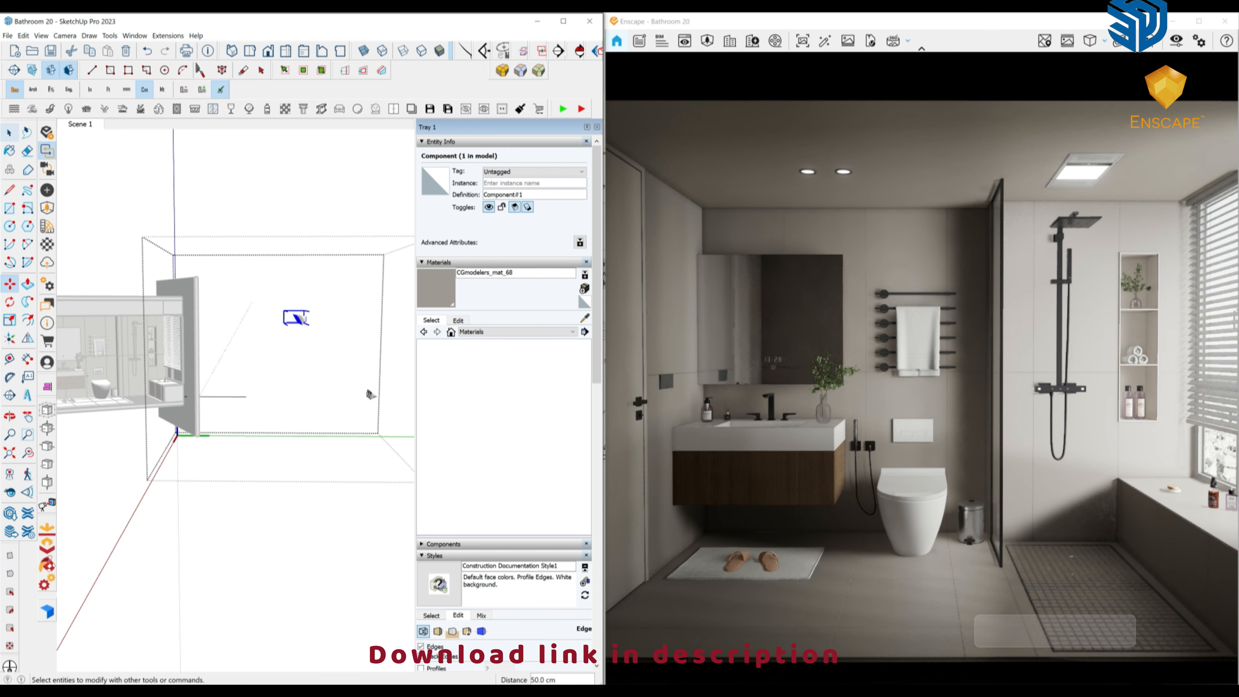
pyautogui.click(47, 190)
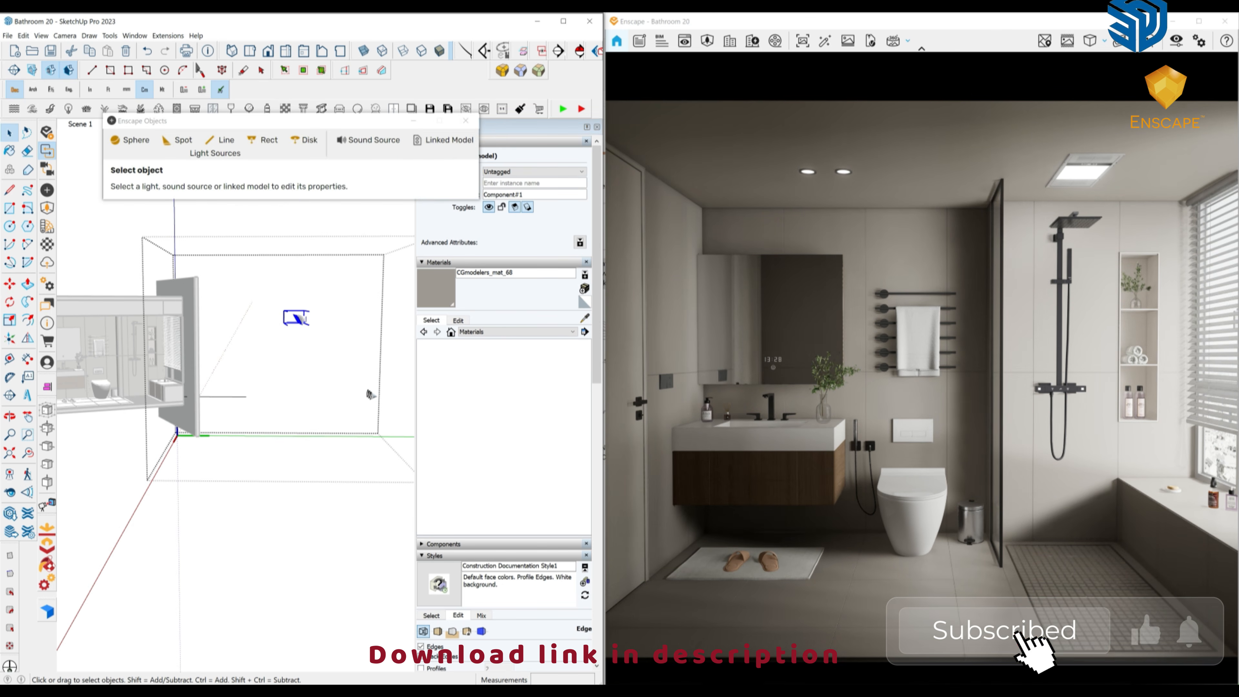
# Inside the light component, lower the spotlight's Luminous Intensity to about 14,700 cd.
pyautogui.doubleClick(298, 319)
pyautogui.click(298, 319)
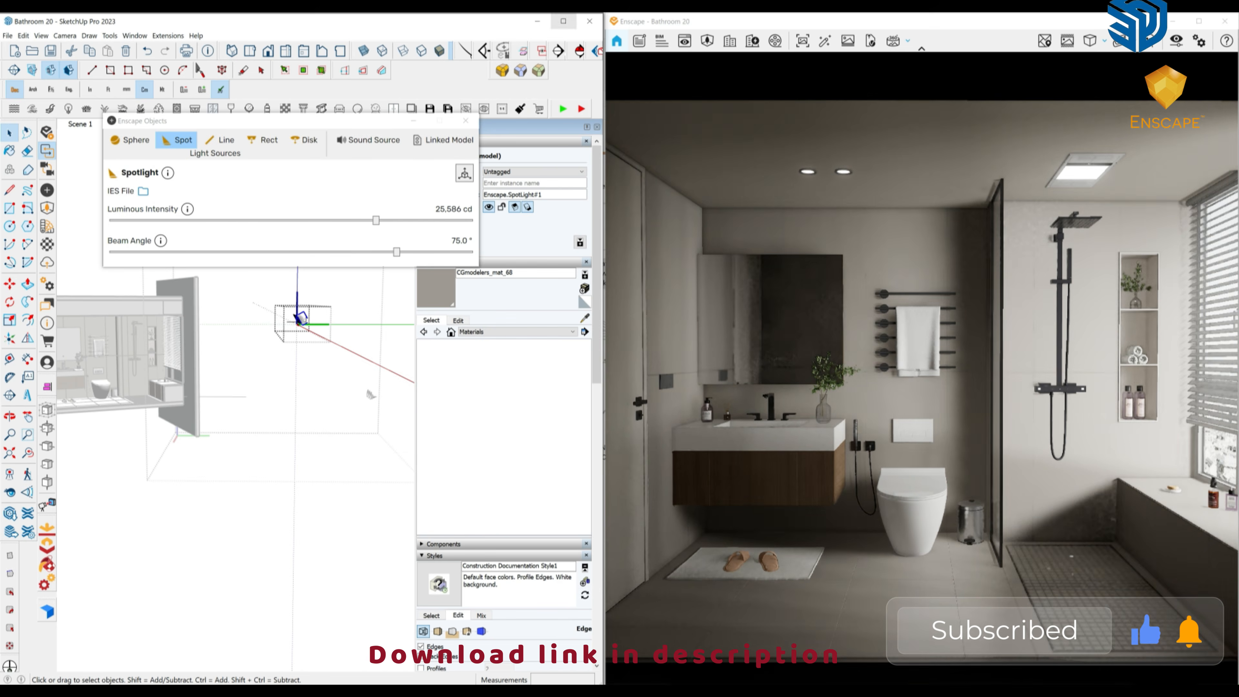
pyautogui.click(564, 21)
pyautogui.moveTo(376, 221); pyautogui.dragTo(368, 220)
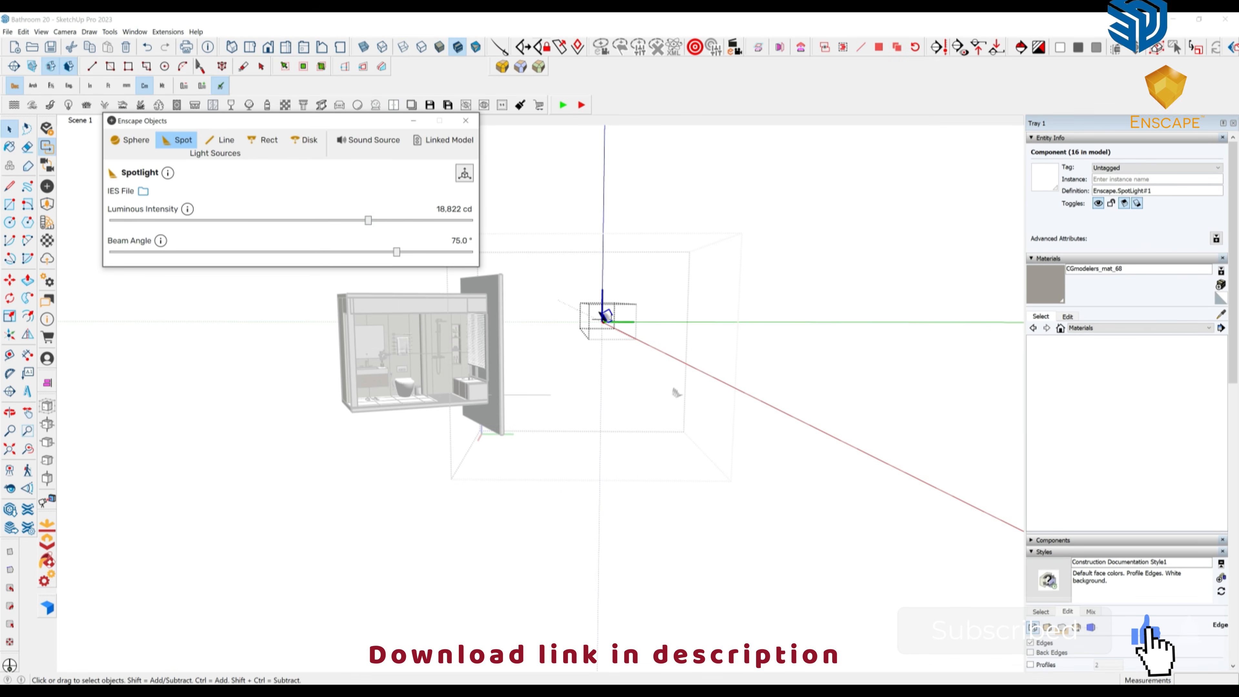
pyautogui.moveTo(675, 392); pyautogui.dragTo(593, 314, button='middle')
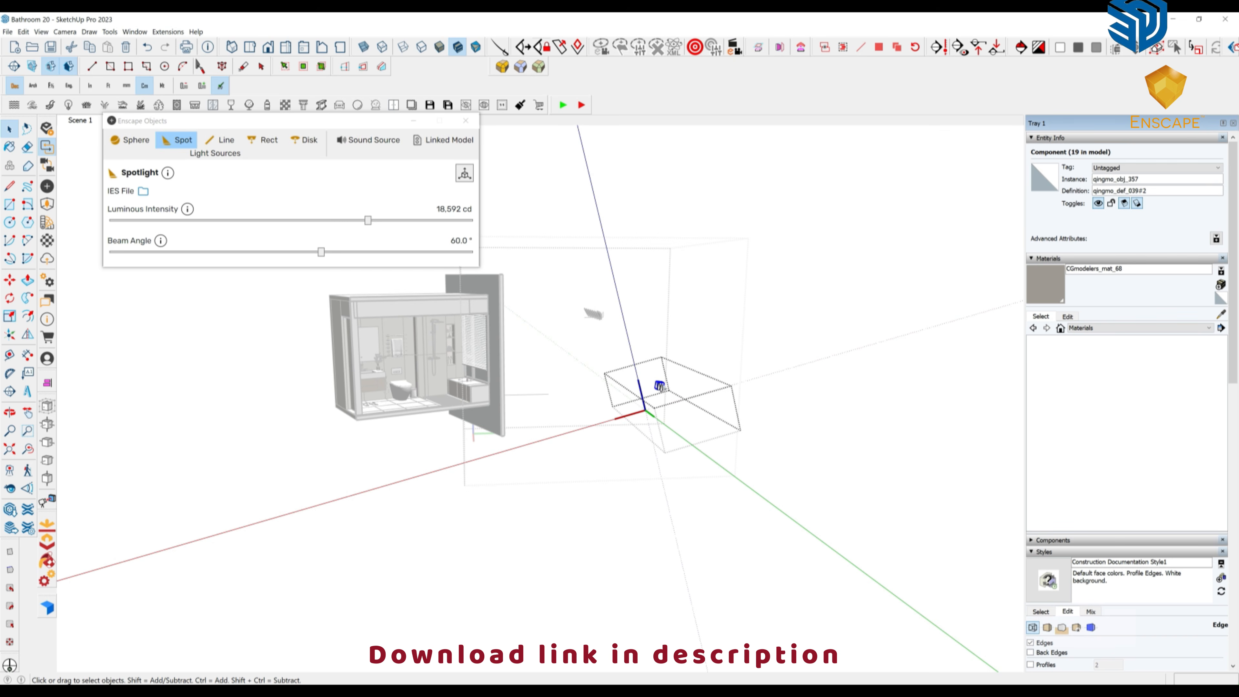
pyautogui.click(367, 221)
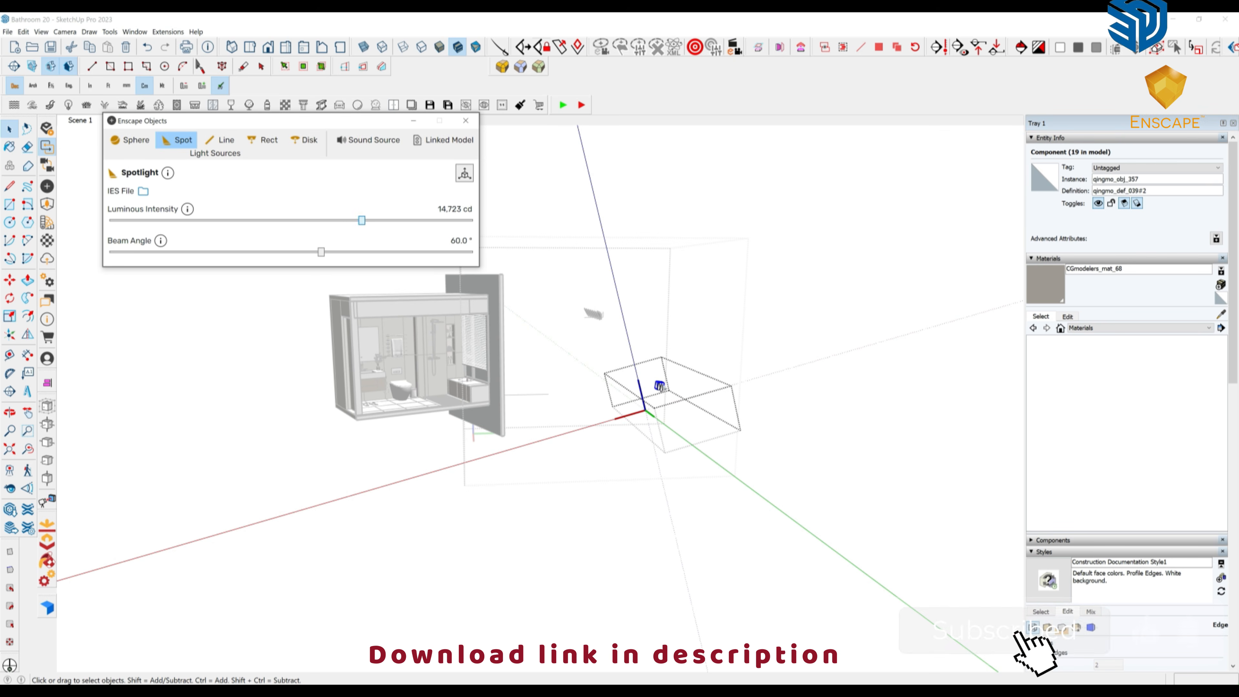
pyautogui.moveTo(365, 221); pyautogui.dragTo(361, 221)
pyautogui.click(466, 120)
# Close the component and return to the Scene 1 bathroom interior view.
pyautogui.rightClick(243, 338)
pyautogui.click(285, 346)
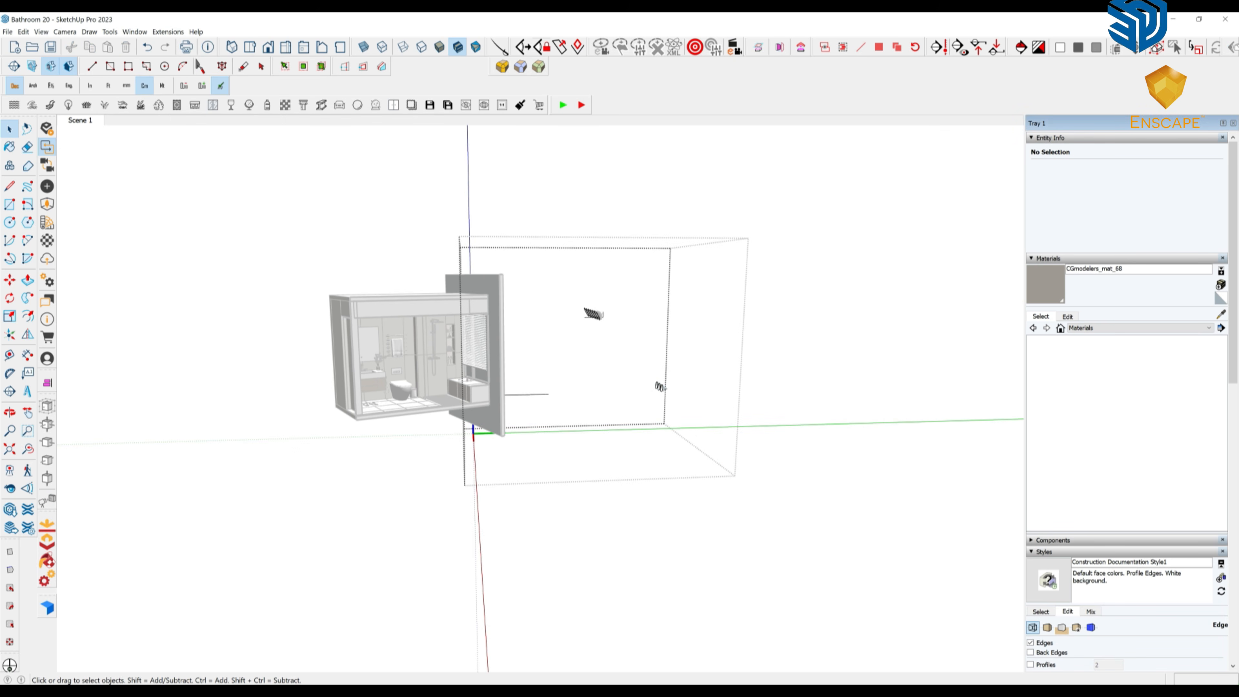
pyautogui.rightClick(258, 350)
pyautogui.click(283, 357)
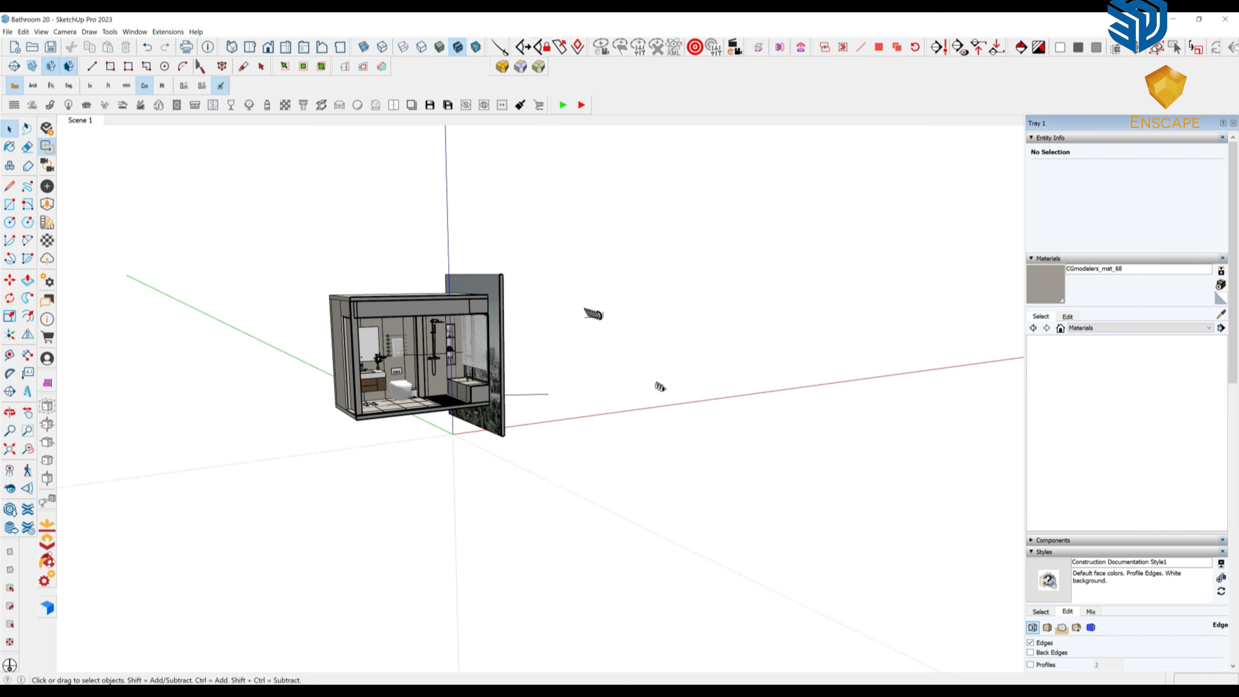
pyautogui.click(80, 120)
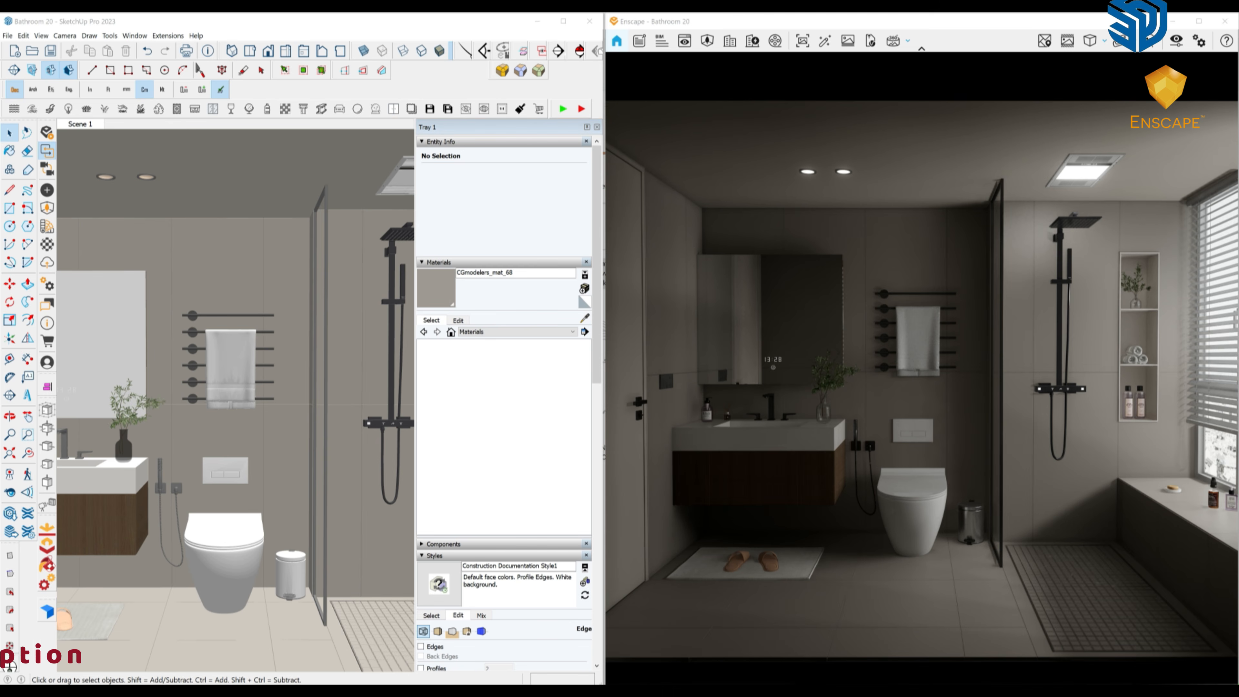
# Raise Enscape exposure from 55% to 59%, turn on the safe frame, and check the Image settings.
pyautogui.click(1176, 41)
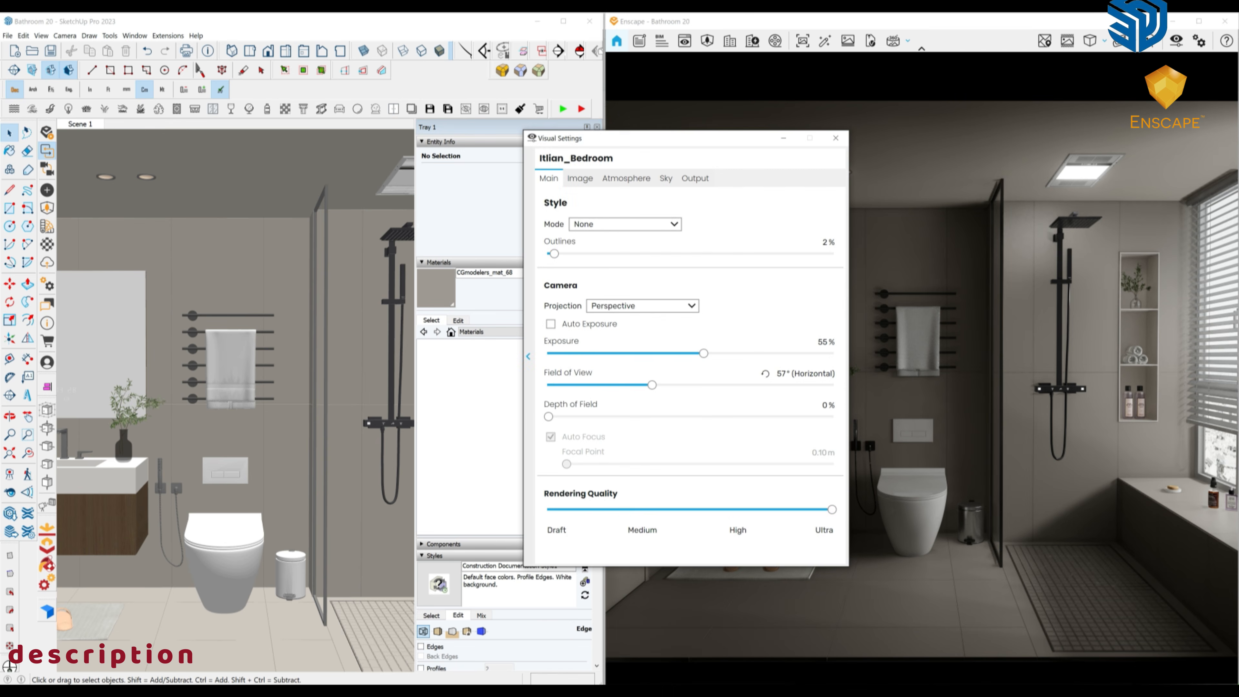
pyautogui.moveTo(704, 353); pyautogui.dragTo(707, 353)
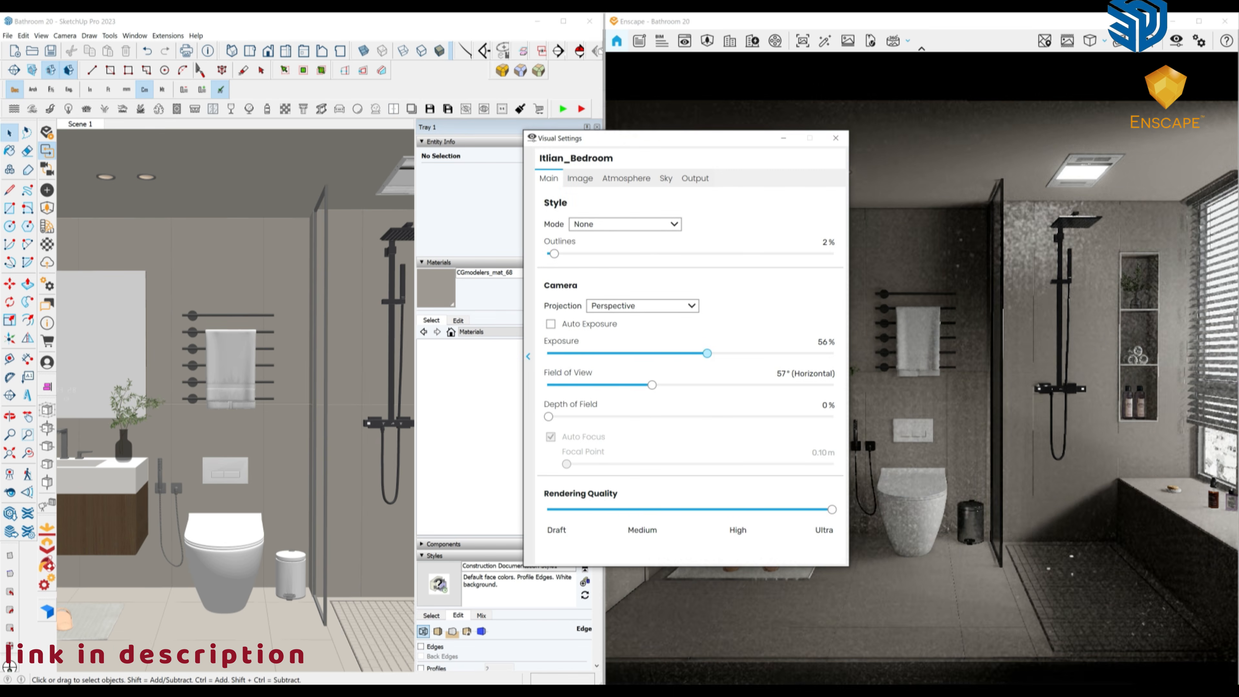
pyautogui.click(836, 138)
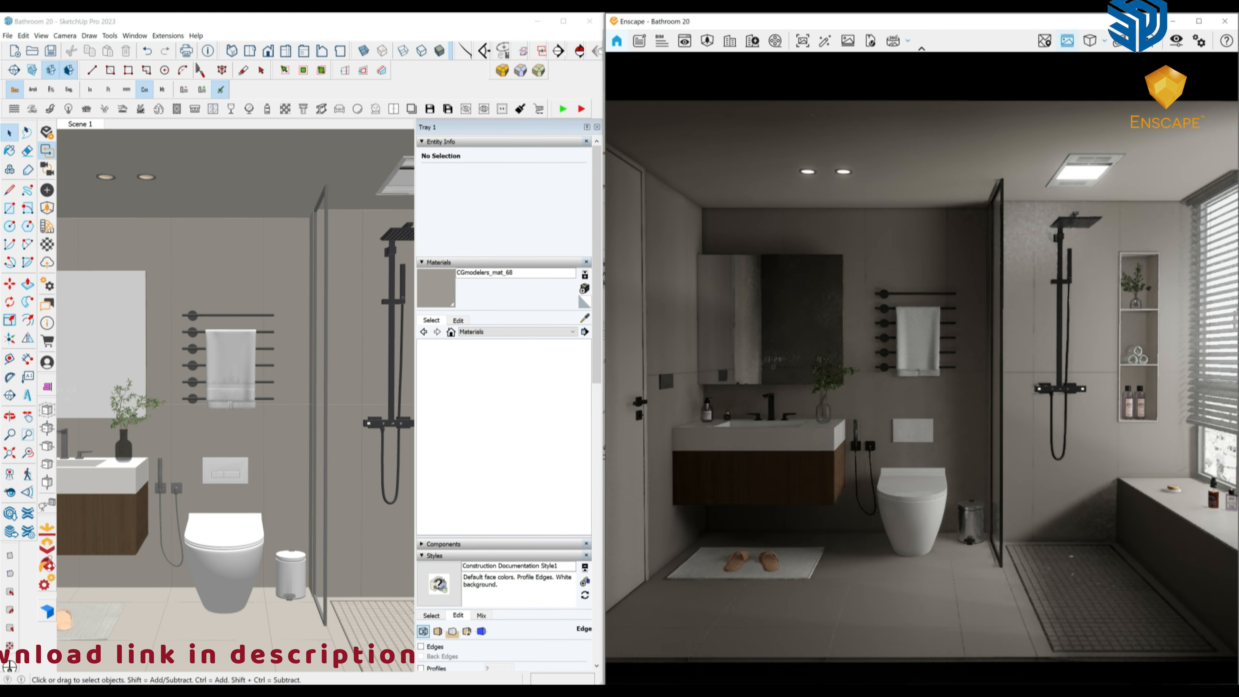
pyautogui.click(1067, 41)
pyautogui.click(1176, 40)
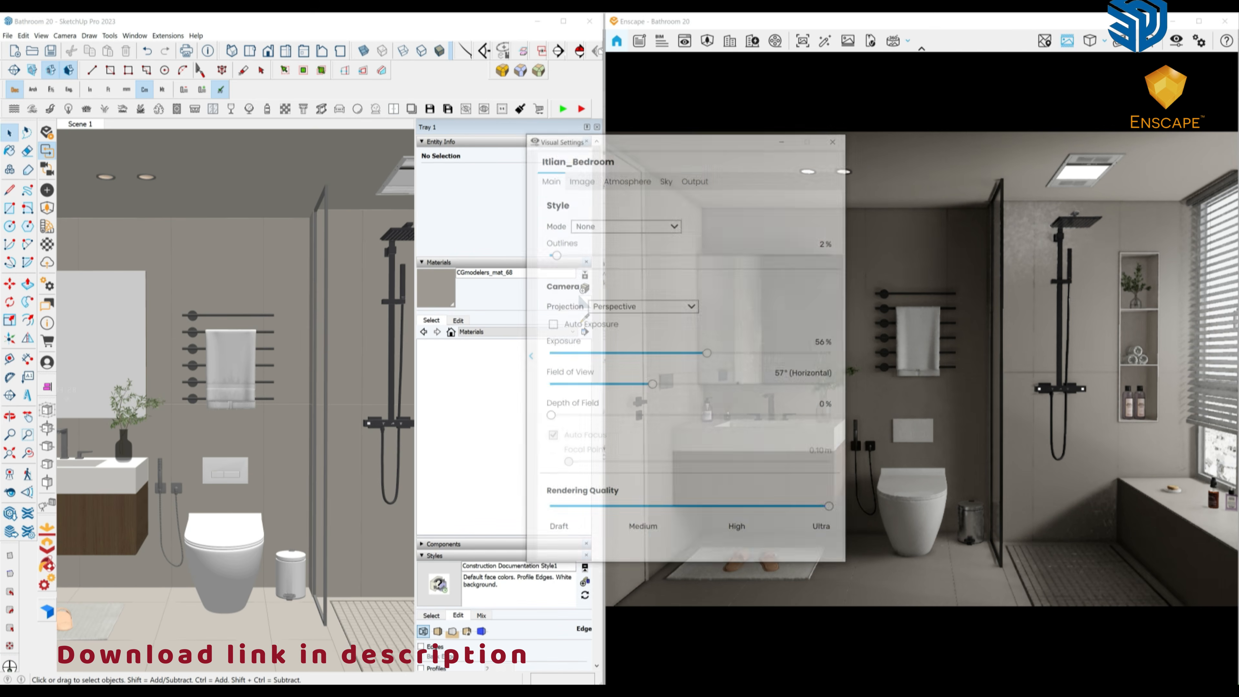
pyautogui.moveTo(707, 353); pyautogui.dragTo(716, 353)
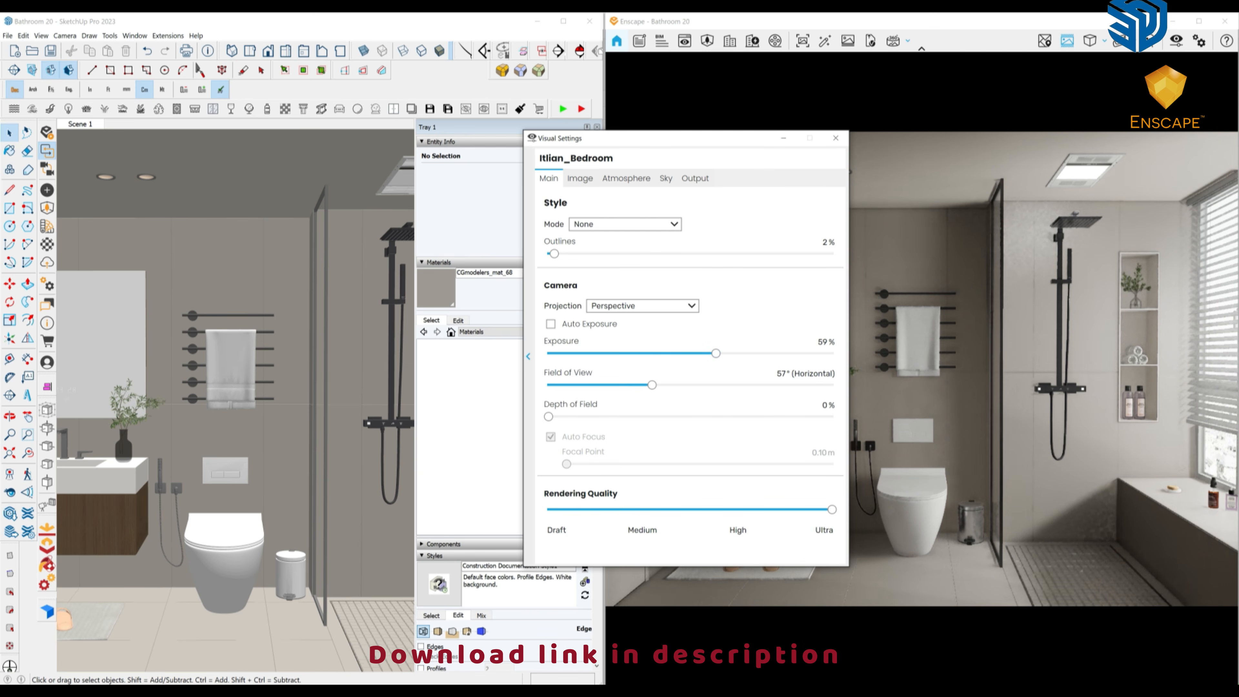
pyautogui.click(580, 179)
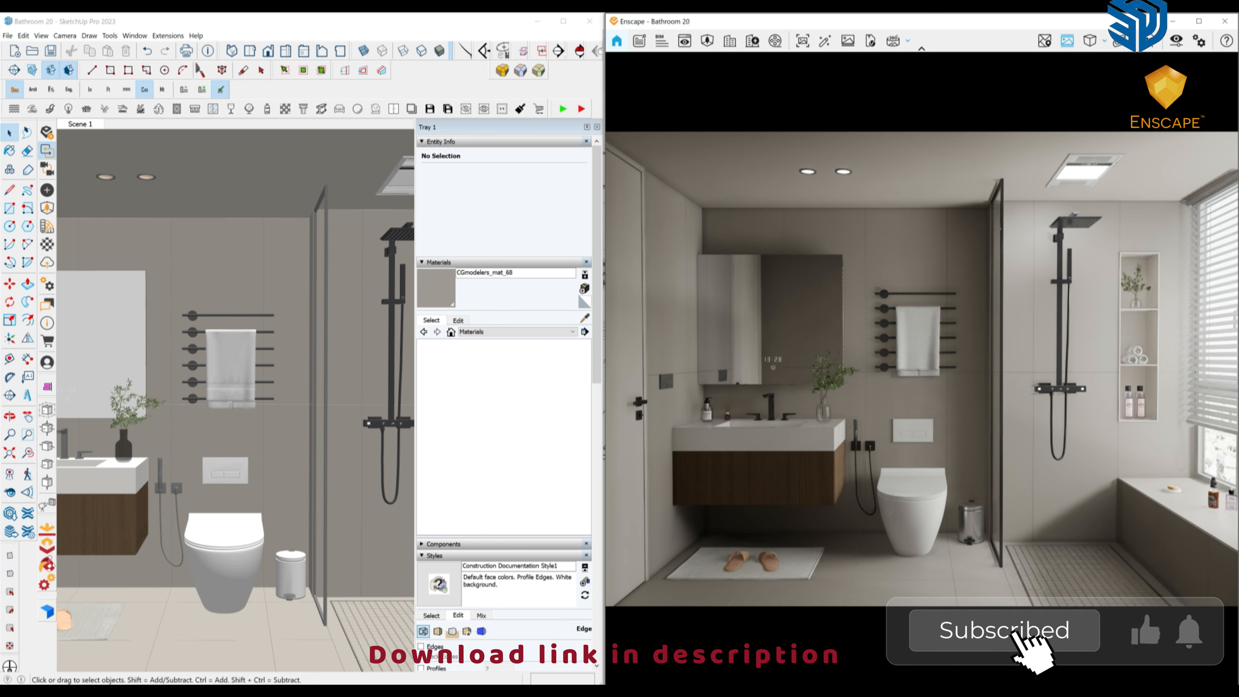
pyautogui.moveTo(219, 371); pyautogui.dragTo(336, 366, button='middle')
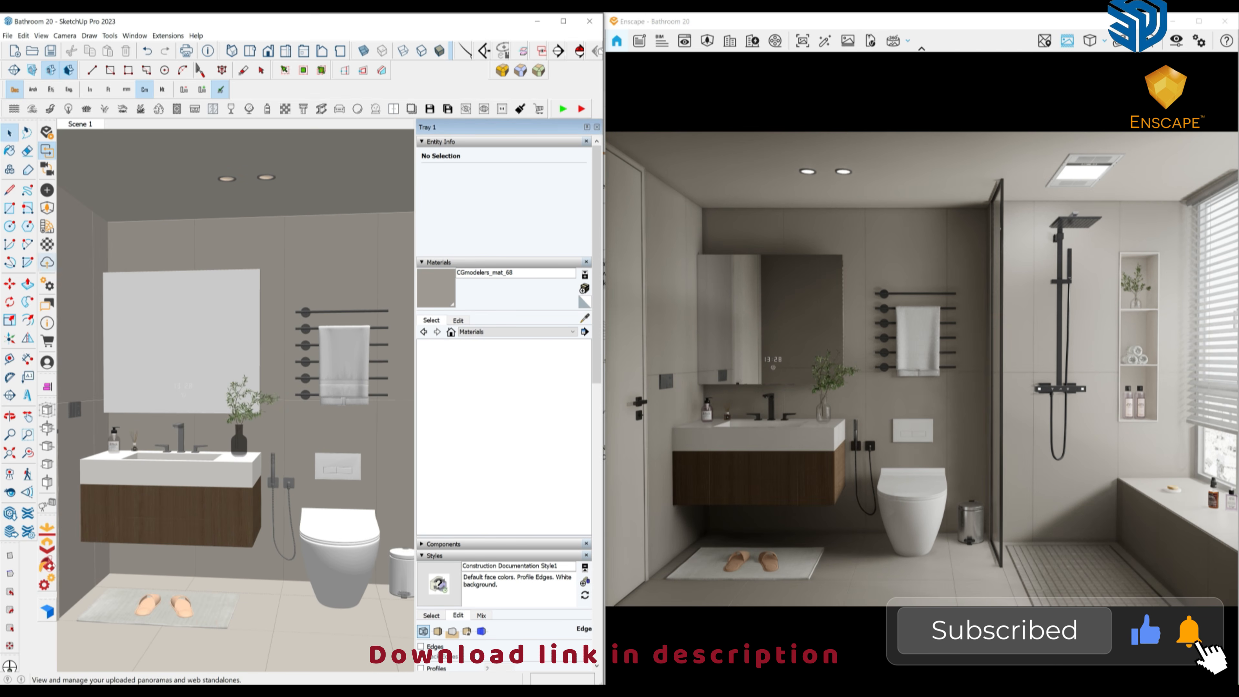
# In the Enscape Material Editor, set CGmodelers_mat_40's height map to its albedo texture at amount 0.30.
pyautogui.click(10, 151)
pyautogui.click(47, 245)
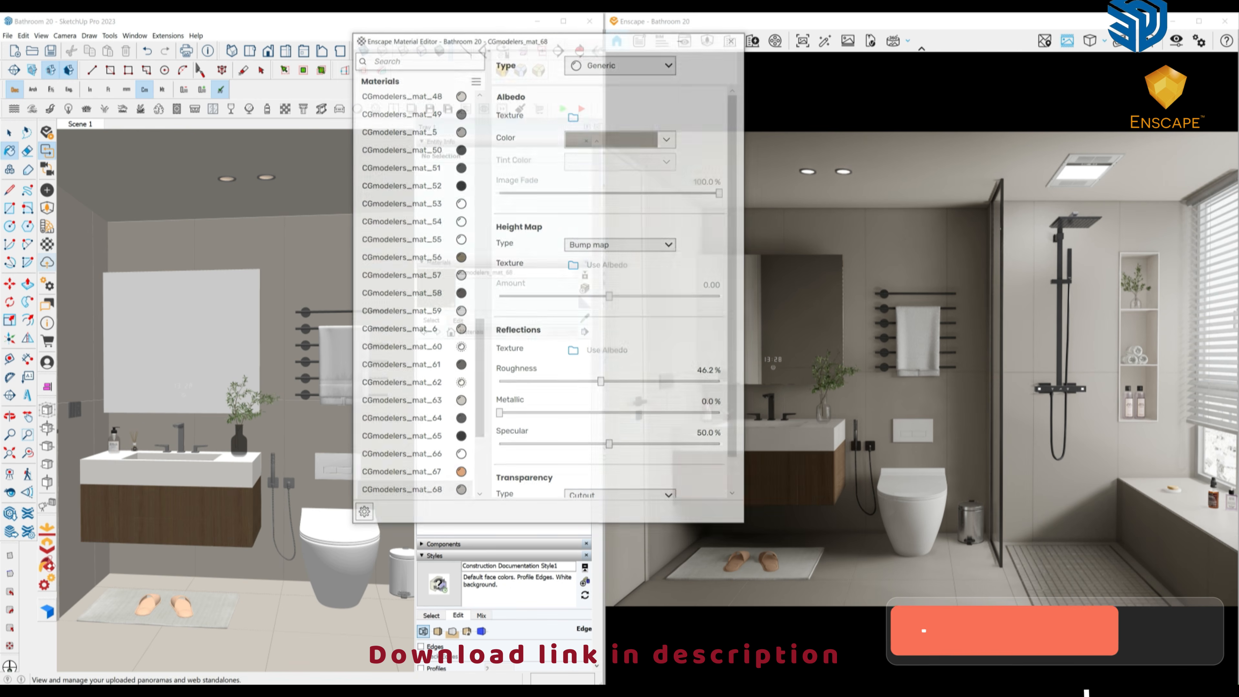
pyautogui.moveTo(244, 390); pyautogui.dragTo(257, 388, button='middle')
pyautogui.scroll(3, 249, 463)
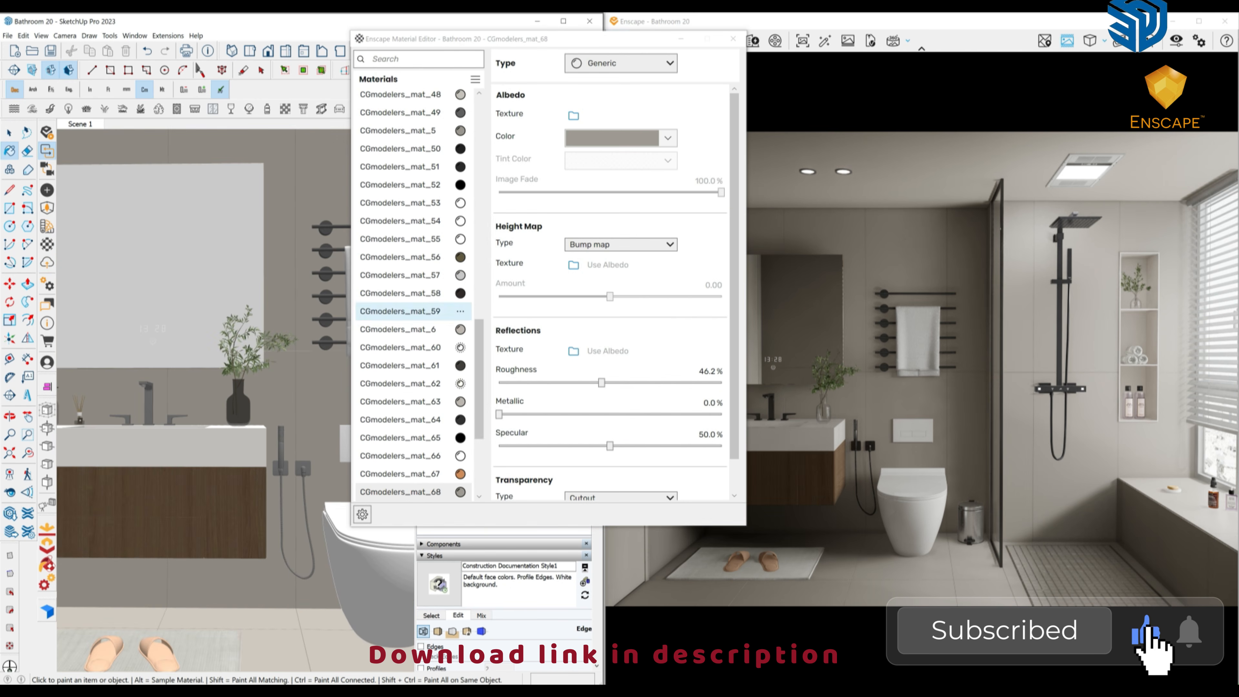
pyautogui.keyDown('alt'); pyautogui.click(161, 512); pyautogui.keyUp('alt')
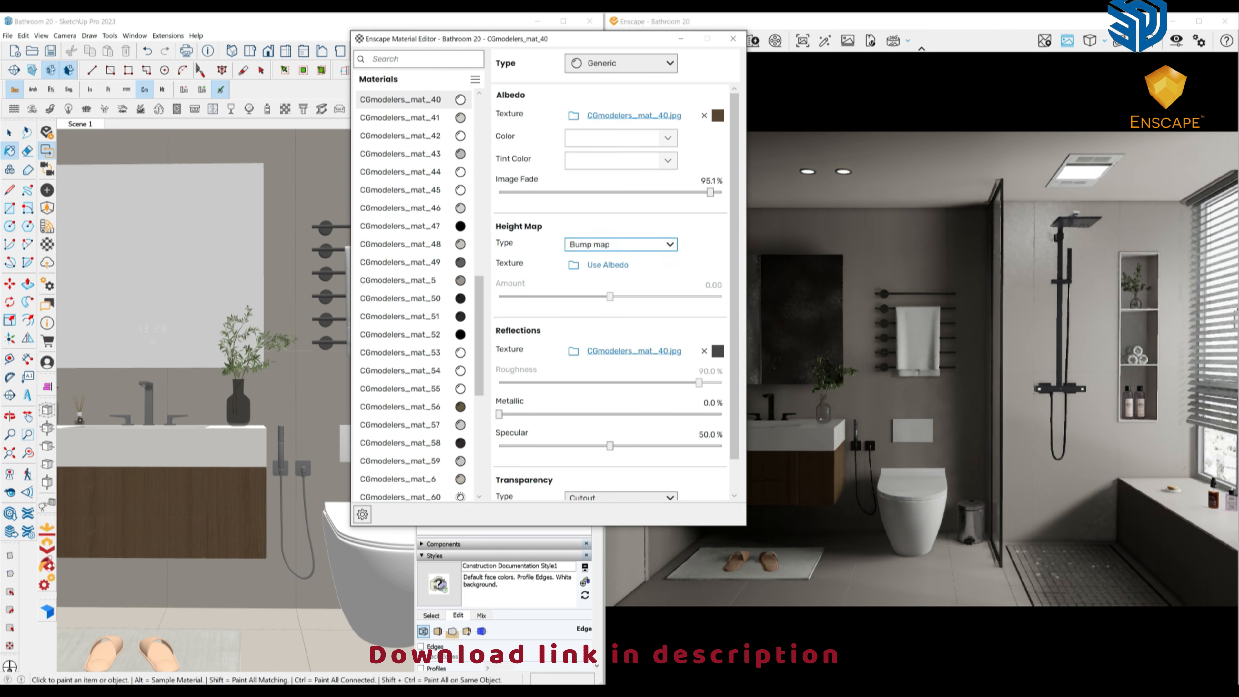
pyautogui.click(607, 265)
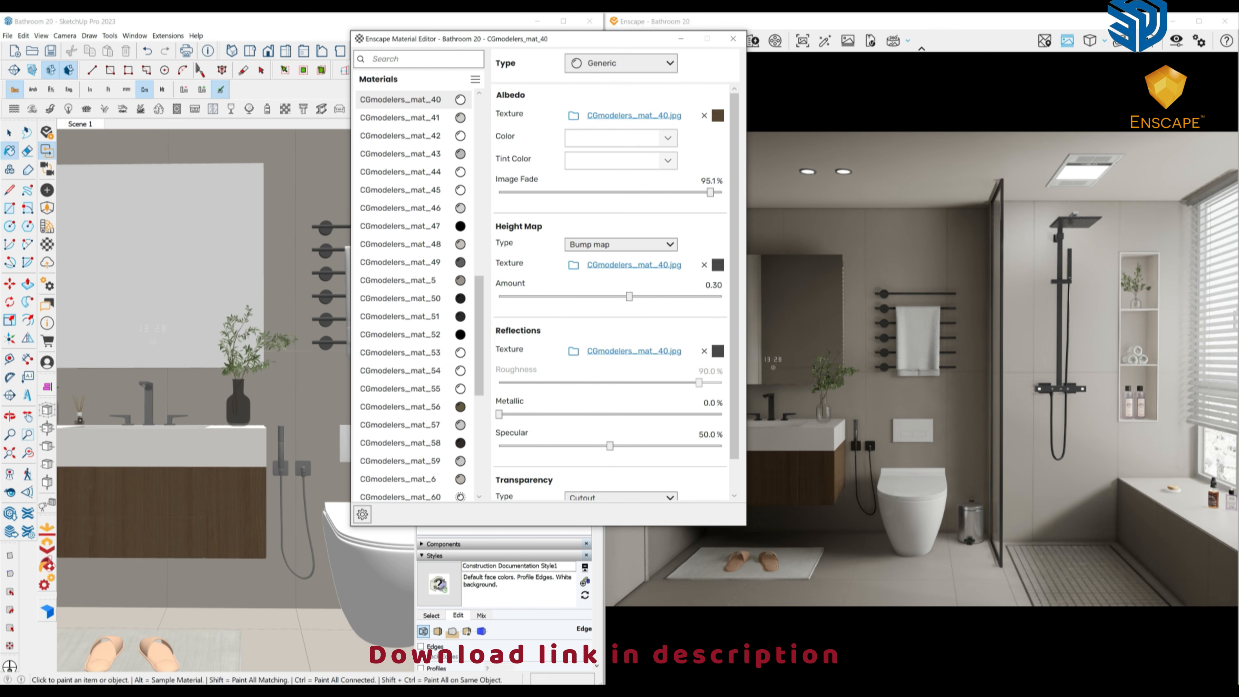
pyautogui.click(732, 39)
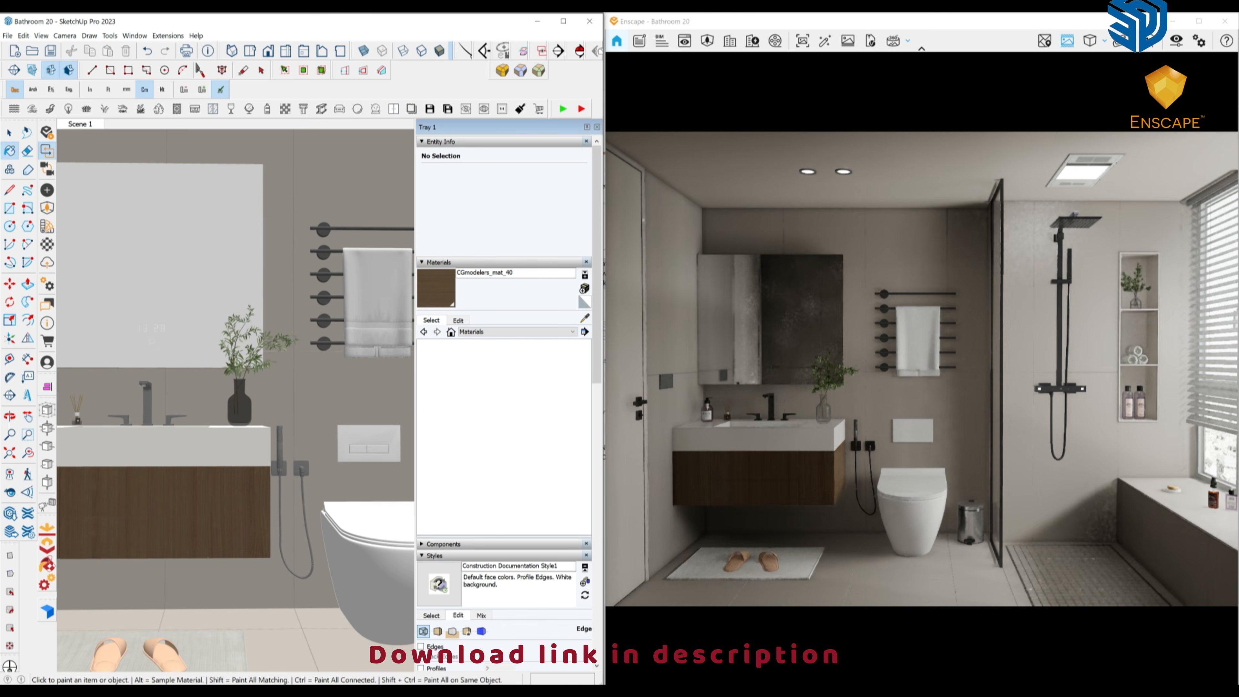
# Show edge lines and maximize SketchUp with a low view under the vanity.
pyautogui.moveTo(209, 419)
pyautogui.mouseDown(button='middle')
pyautogui.moveTo(254, 400)
pyautogui.moveTo(292, 361)
pyautogui.moveTo(293, 338)
pyautogui.mouseUp(button='middle')
pyautogui.press('space')
pyautogui.hotkey('shift', 'e')
pyautogui.scroll(4, 238, 532)
pyautogui.moveTo(238, 532); pyautogui.dragTo(239, 513, button='middle')
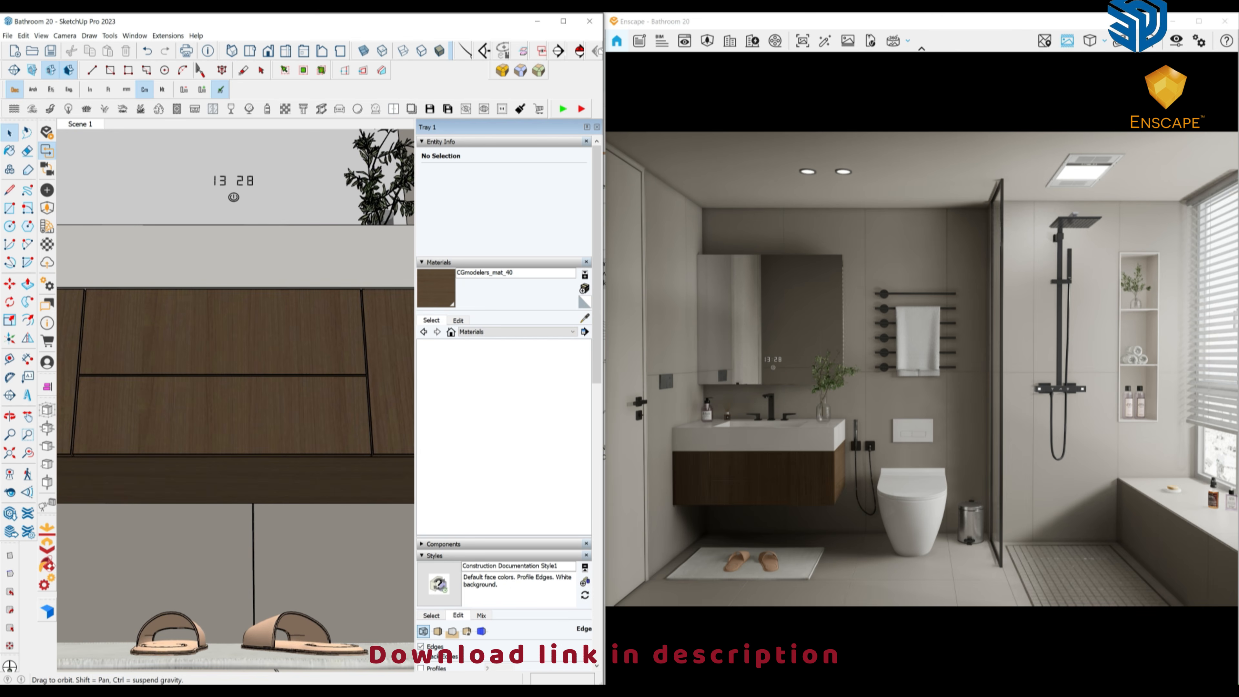
pyautogui.click(563, 21)
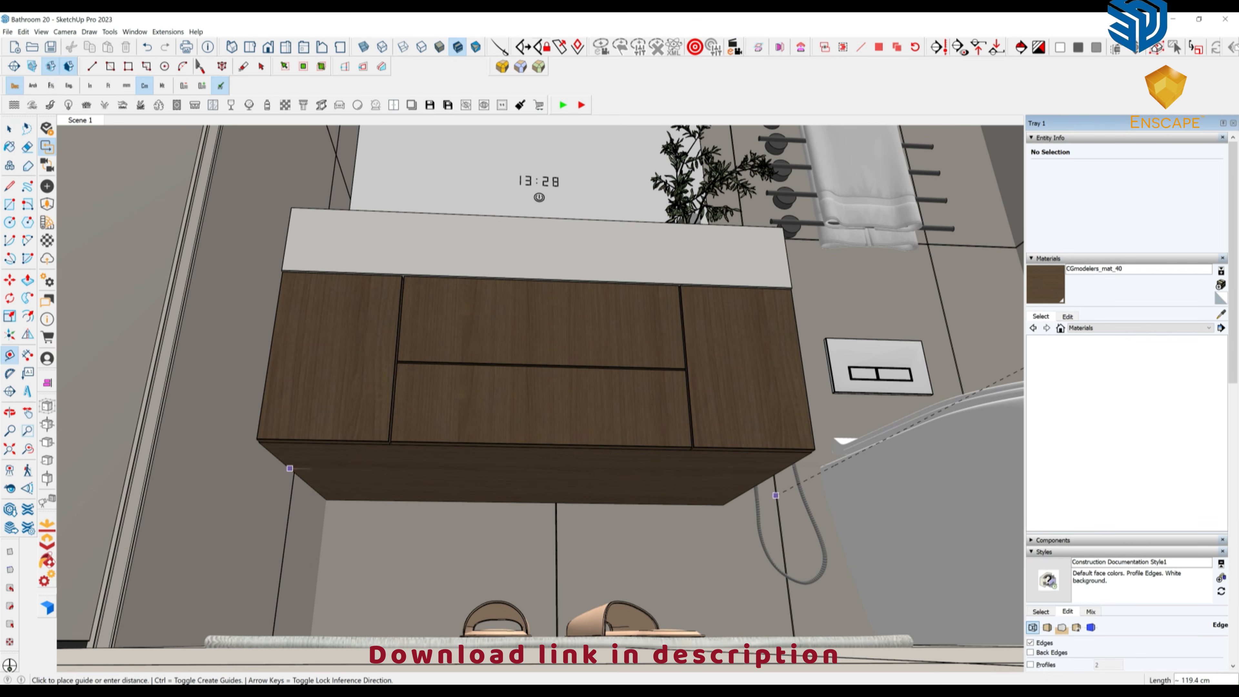
# Drag 95cm_ceiling.skp from the Preset and Lights folder into the view beneath the vanity.
pyautogui.moveTo(738, 541); pyautogui.dragTo(713, 564, button='middle')
pyautogui.press('space')
pyautogui.click(373, 692)
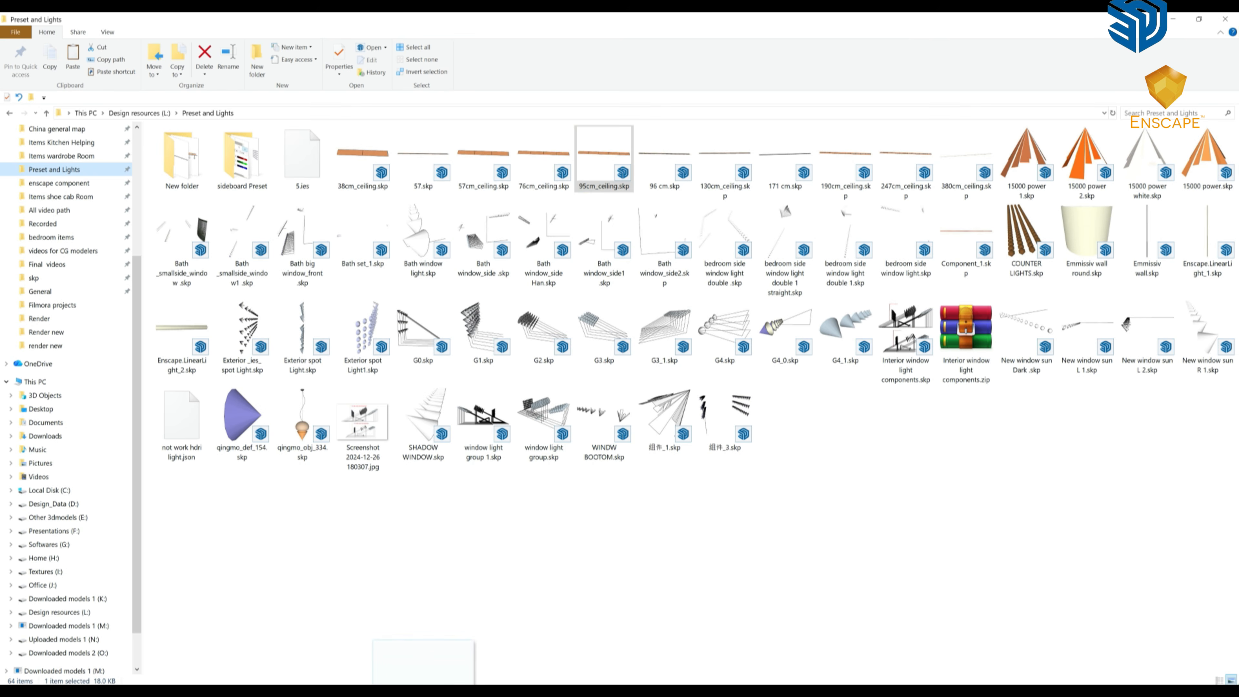
pyautogui.moveTo(383, 674); pyautogui.dragTo(372, 657)
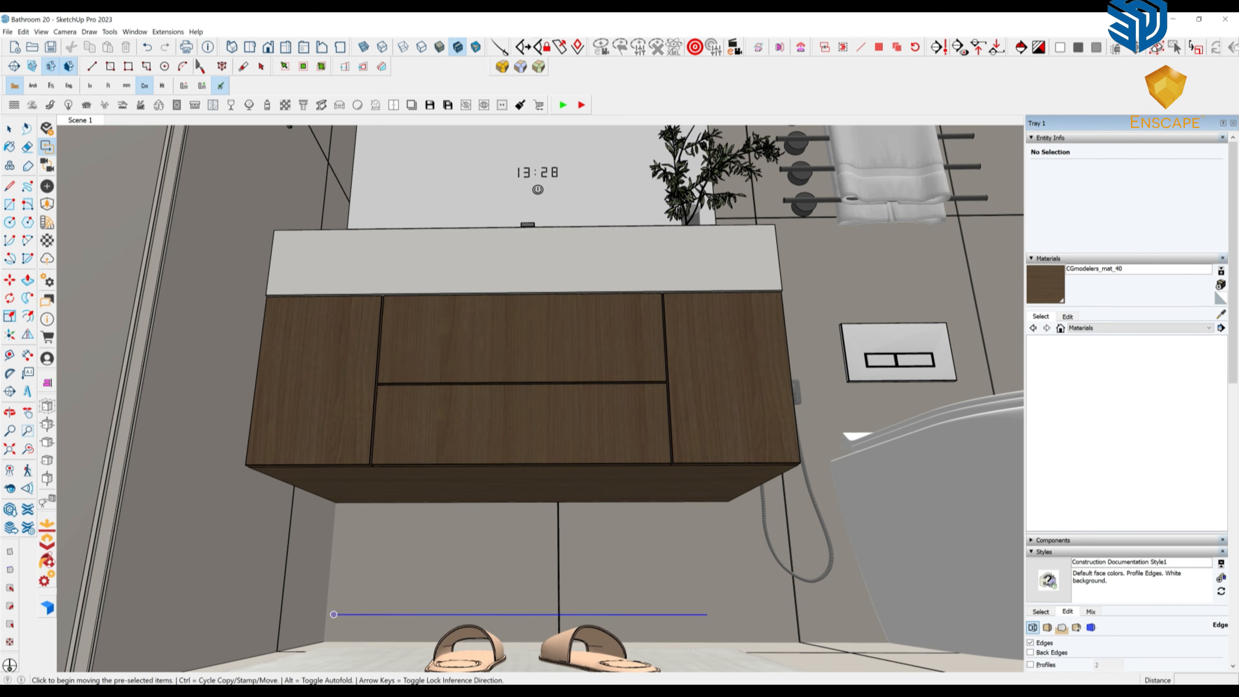
# Drop the 95cm_ceiling light strip under the vanity and rotate it about its end.
pyautogui.moveTo(475, 552); pyautogui.dragTo(585, 425, button='middle')
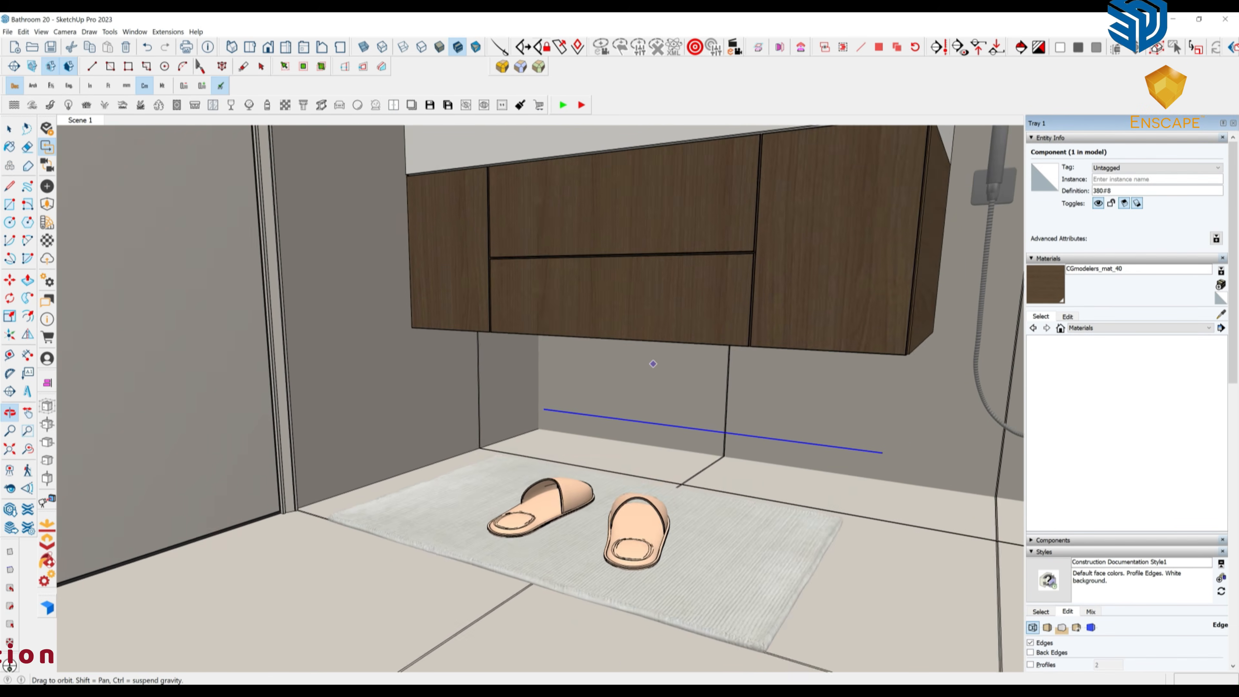
pyautogui.moveTo(565, 478); pyautogui.dragTo(432, 537, button='middle')
pyautogui.click(432, 538)
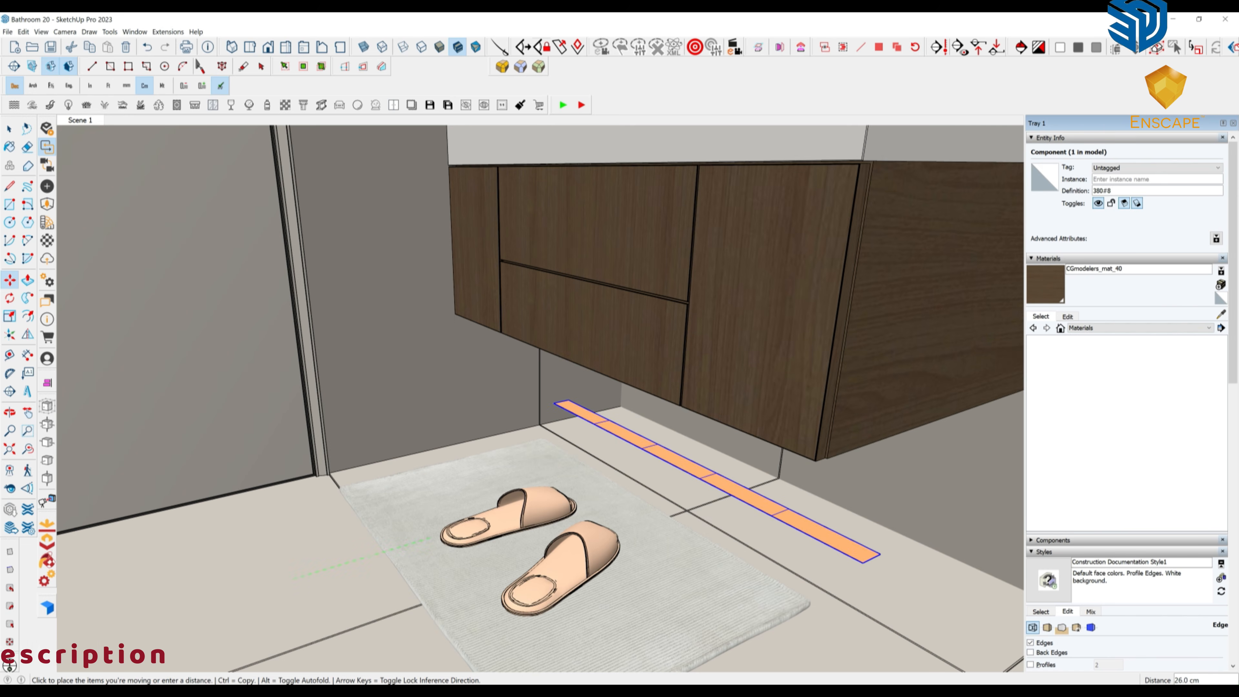
pyautogui.scroll(2, 881, 554)
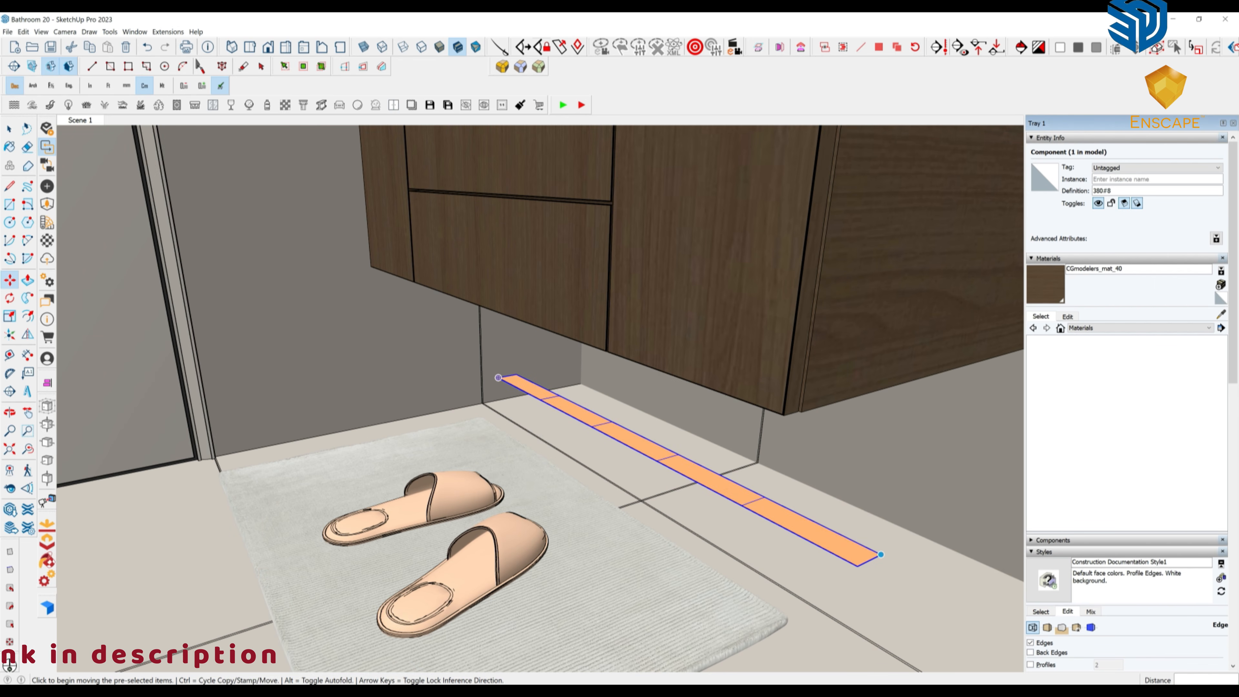
pyautogui.click(878, 555)
pyautogui.moveTo(499, 382); pyautogui.dragTo(700, 501, button='middle')
pyautogui.scroll(-4, 846, 444)
pyautogui.moveTo(851, 446); pyautogui.dragTo(683, 395, button='middle')
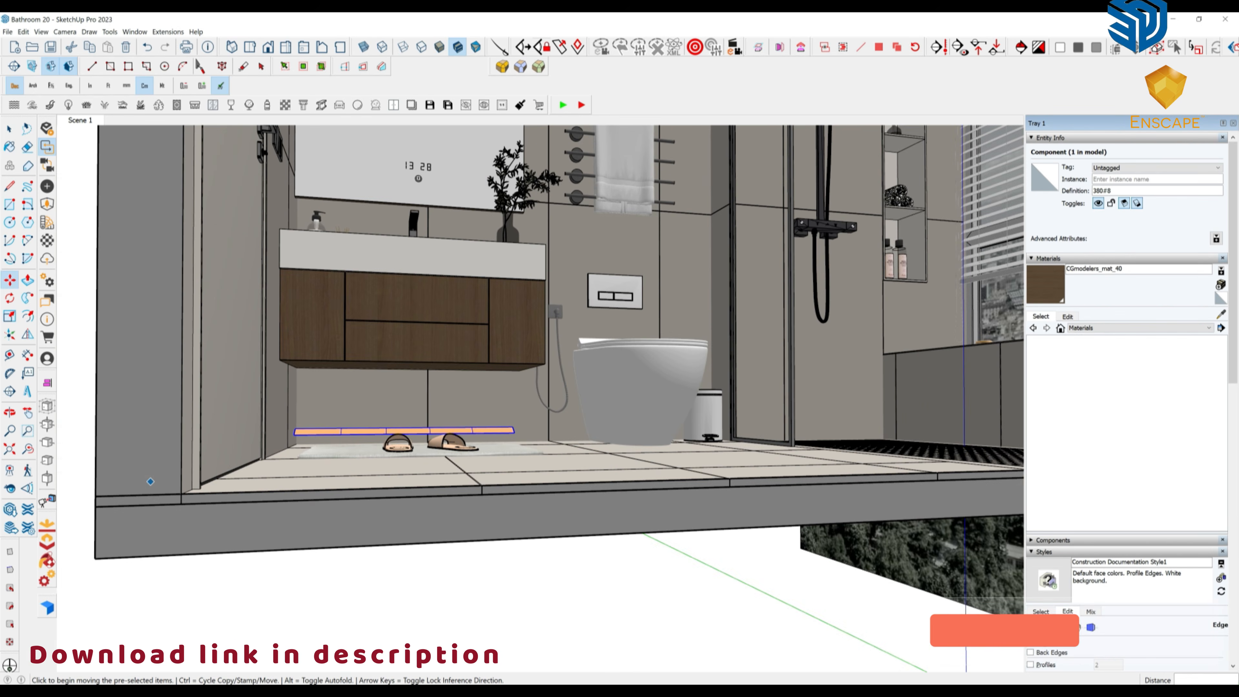
# Align the light strip to the vanity's underside and open the component for editing.
pyautogui.click(47, 383)
pyautogui.scroll(3, 439, 371)
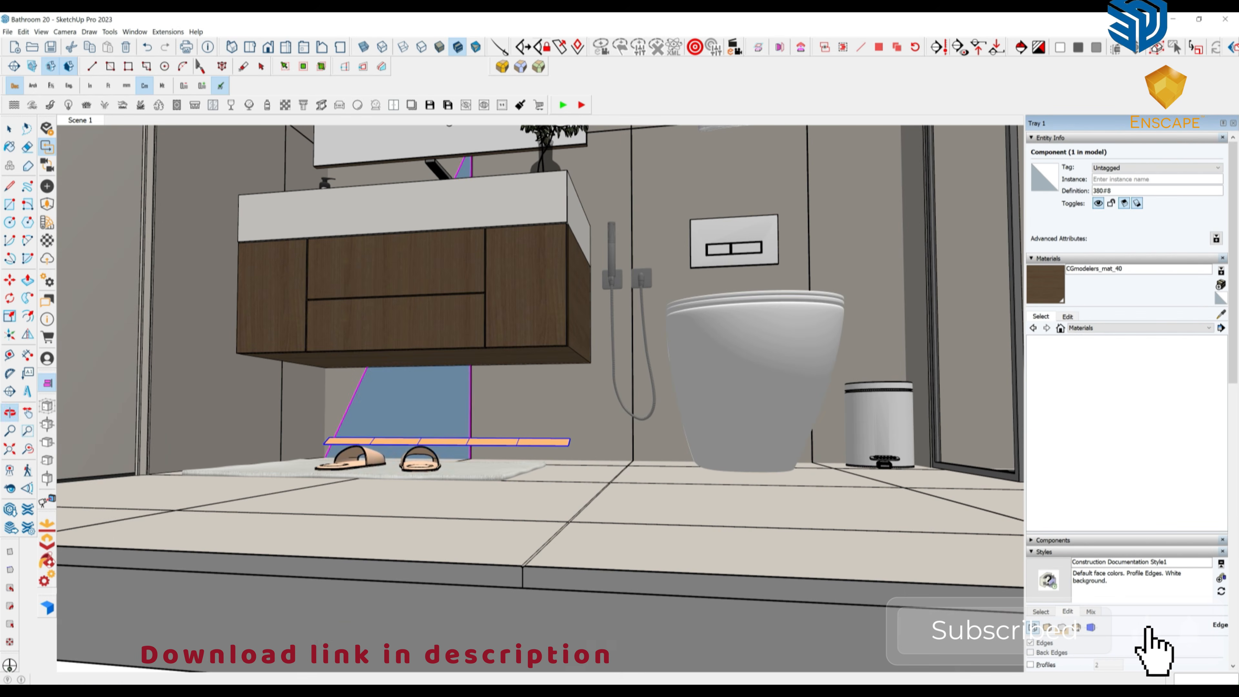
pyautogui.scroll(3, 541, 369)
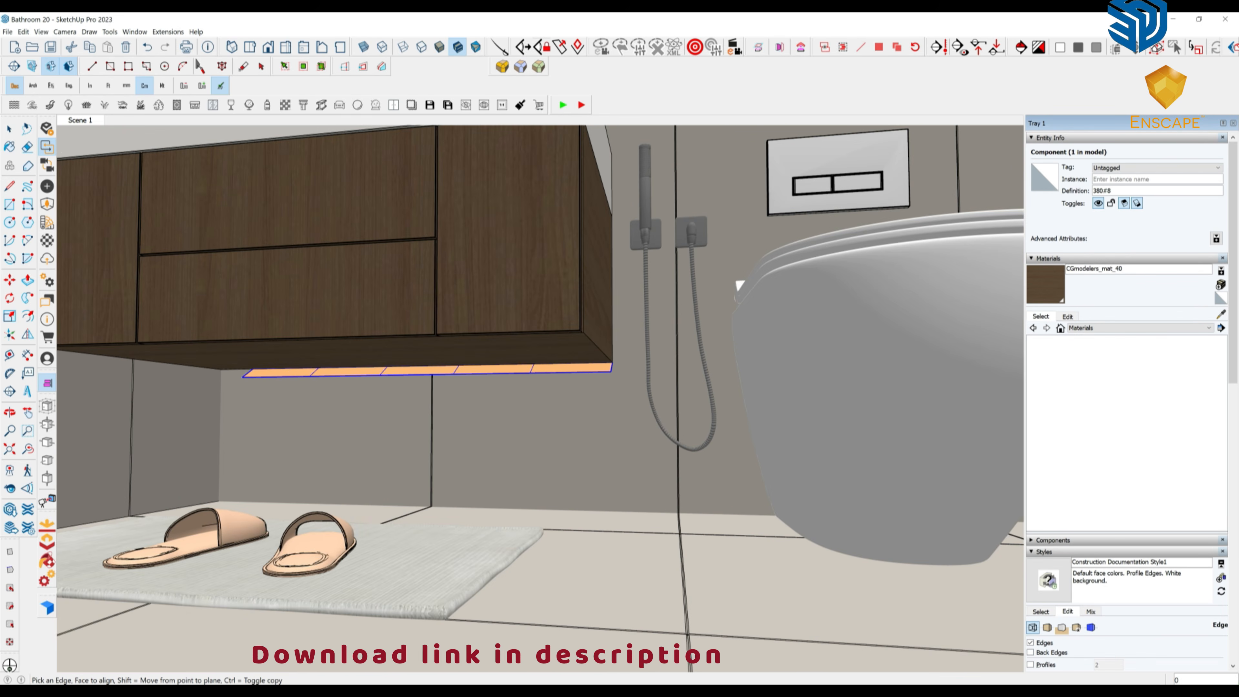
pyautogui.moveTo(488, 385); pyautogui.dragTo(683, 386, button='middle')
pyautogui.scroll(4, 410, 349)
pyautogui.press('space')
pyautogui.press('Return')
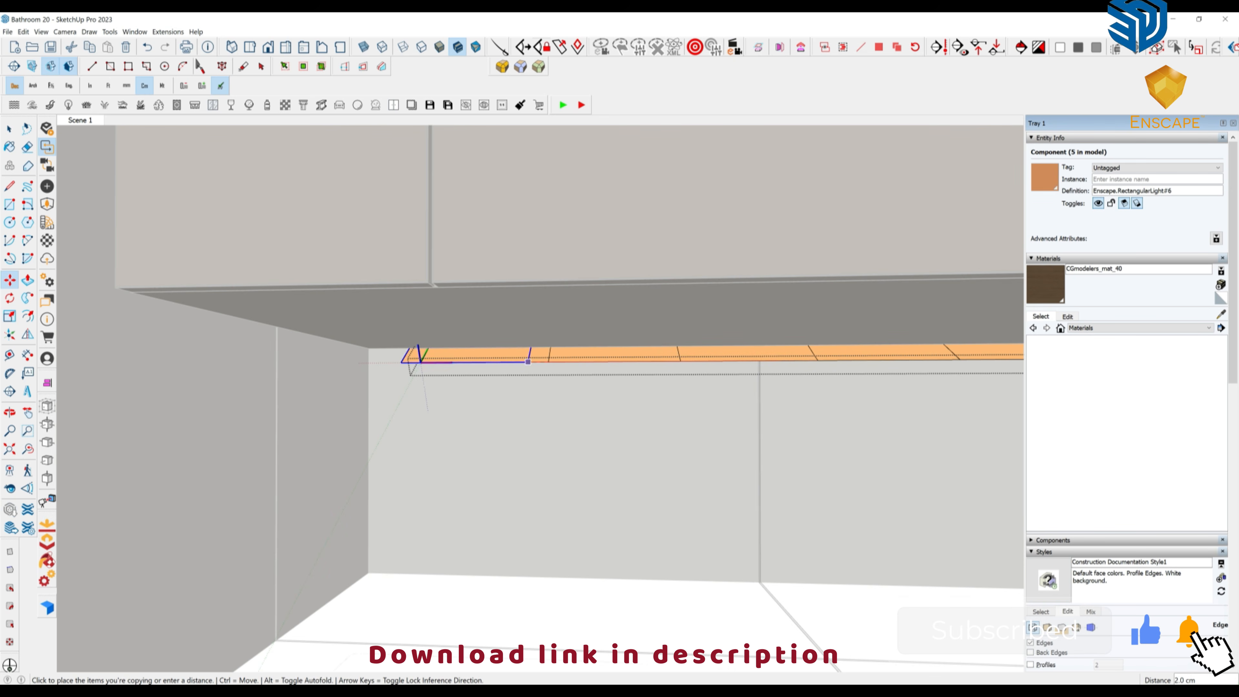
# Close the light strip component and view the lit vanity in the Enscape render.
pyautogui.scroll(-1, 452, 405)
pyautogui.moveTo(453, 405); pyautogui.dragTo(464, 415, button='middle')
pyautogui.scroll(-2, 464, 412)
pyautogui.press('space')
pyautogui.rightClick(464, 420)
pyautogui.click(486, 428)
pyautogui.scroll(-1, 486, 425)
pyautogui.scroll(-1, 489, 423)
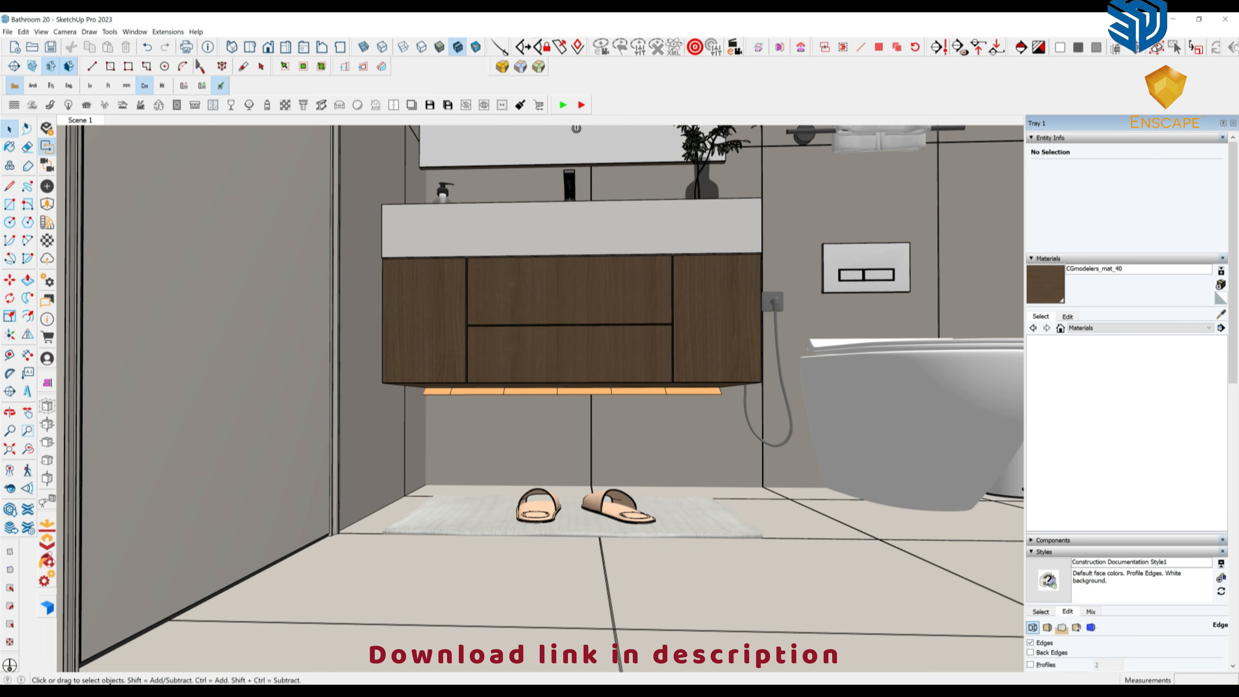
pyautogui.click(461, 650)
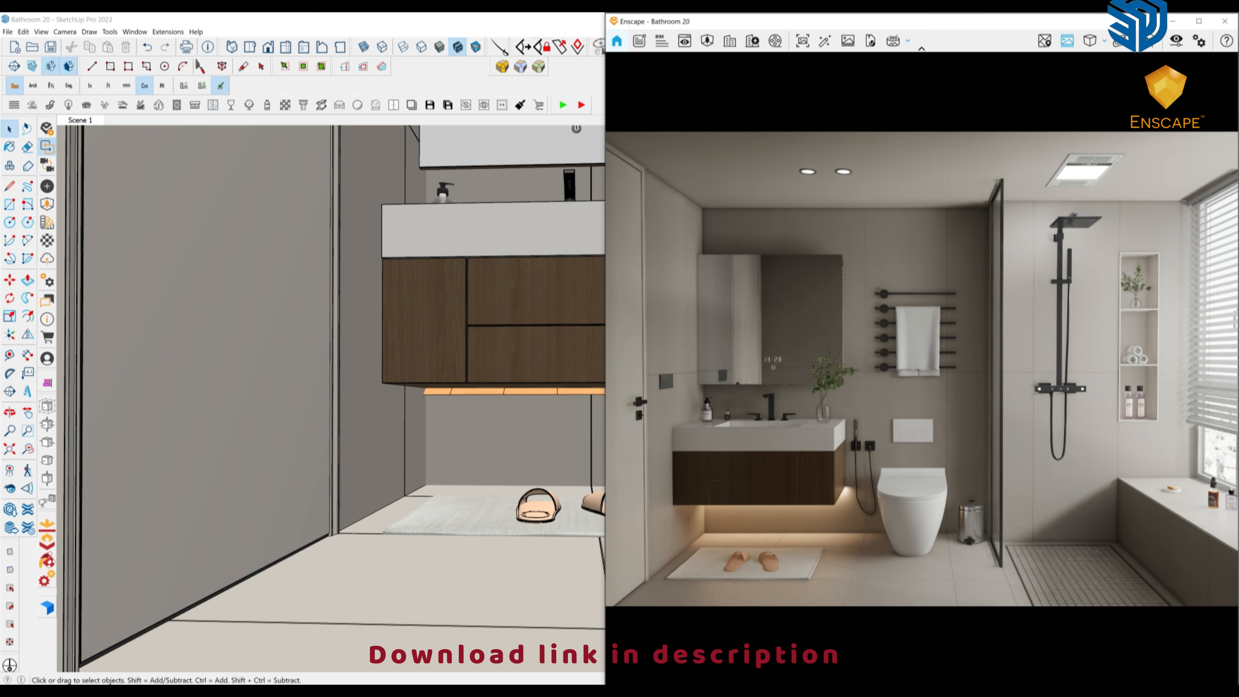
pyautogui.moveTo(463, 415); pyautogui.dragTo(451, 390, button='middle')
# Select the orange light strip and move it into place on the vanity.
pyautogui.click(451, 380)
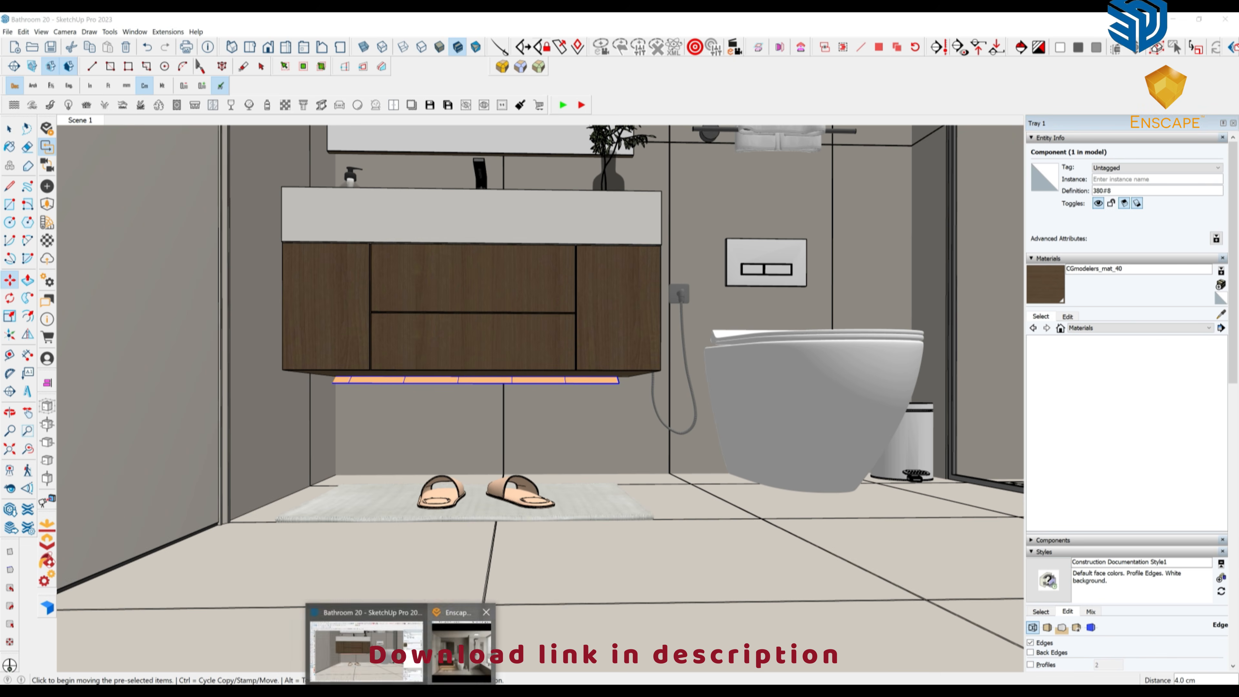
pyautogui.click(454, 654)
pyautogui.moveTo(453, 653)
pyautogui.mouseDown(button='middle')
pyautogui.moveTo(393, 520)
pyautogui.moveTo(397, 532)
pyautogui.mouseUp(button='middle')
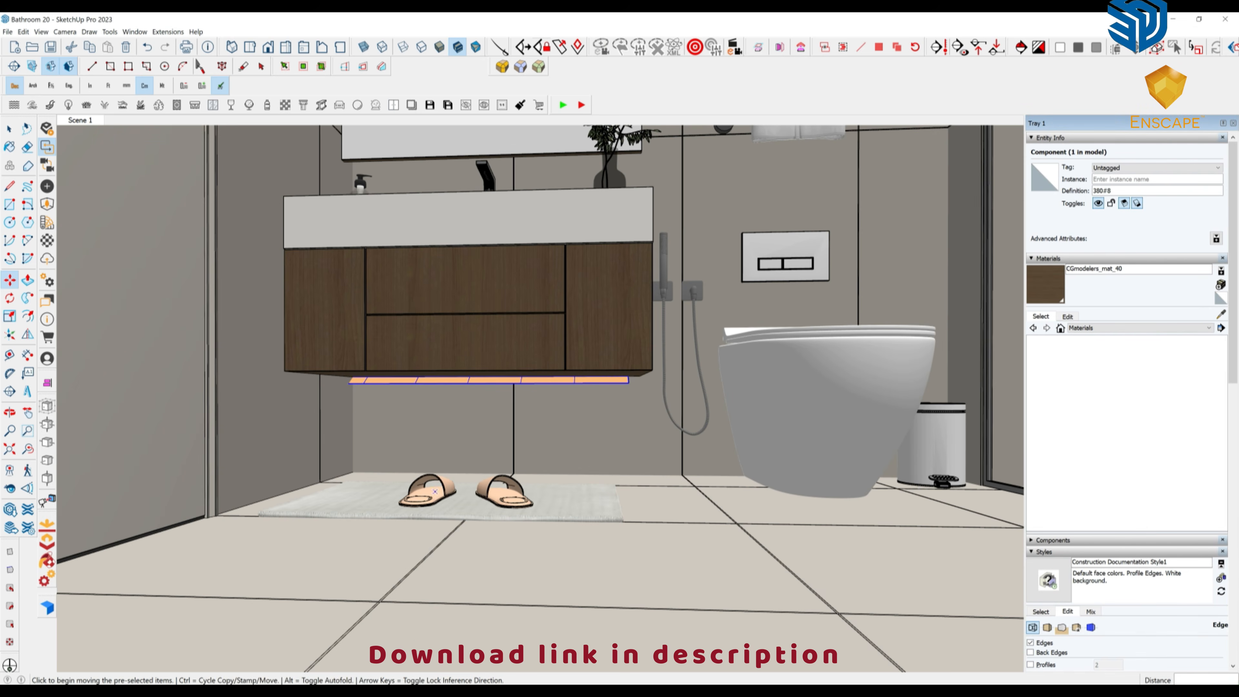
pyautogui.moveTo(514, 412)
pyautogui.mouseDown(button='middle')
pyautogui.moveTo(420, 431)
pyautogui.moveTo(429, 485)
pyautogui.moveTo(456, 405)
pyautogui.mouseUp(button='middle')
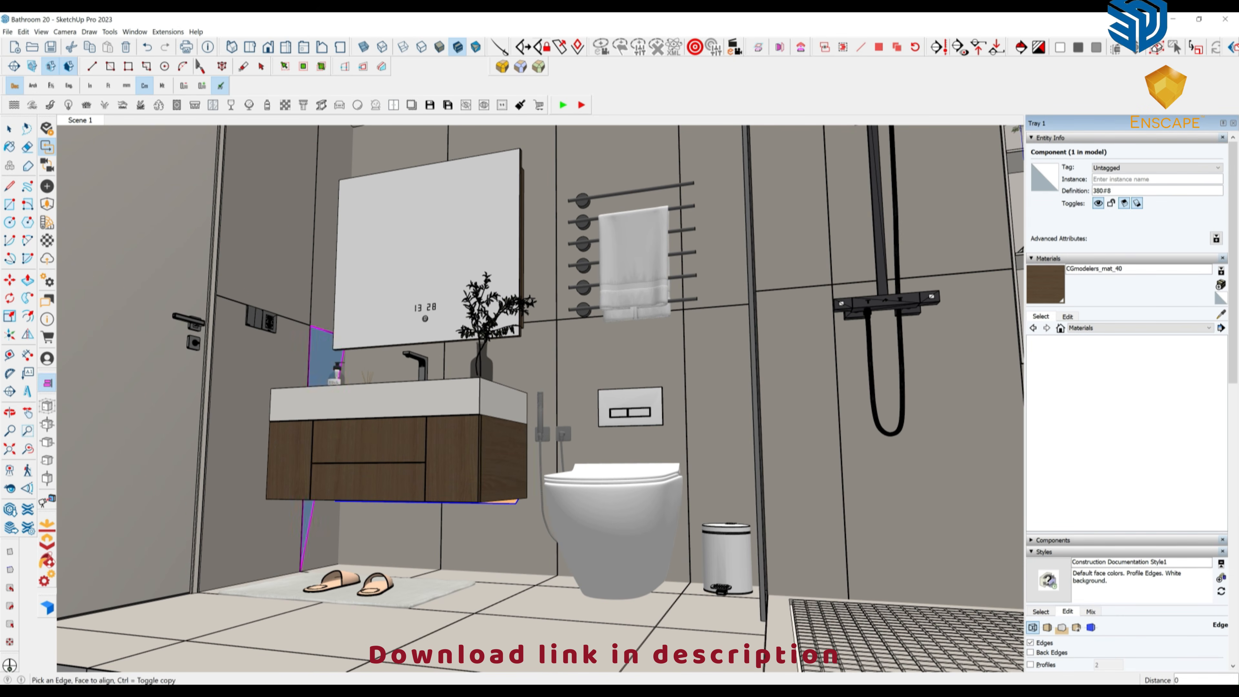
pyautogui.scroll(5, 401, 354)
pyautogui.moveTo(403, 361); pyautogui.dragTo(415, 439, button='middle')
pyautogui.click(526, 481)
pyautogui.scroll(1, 527, 481)
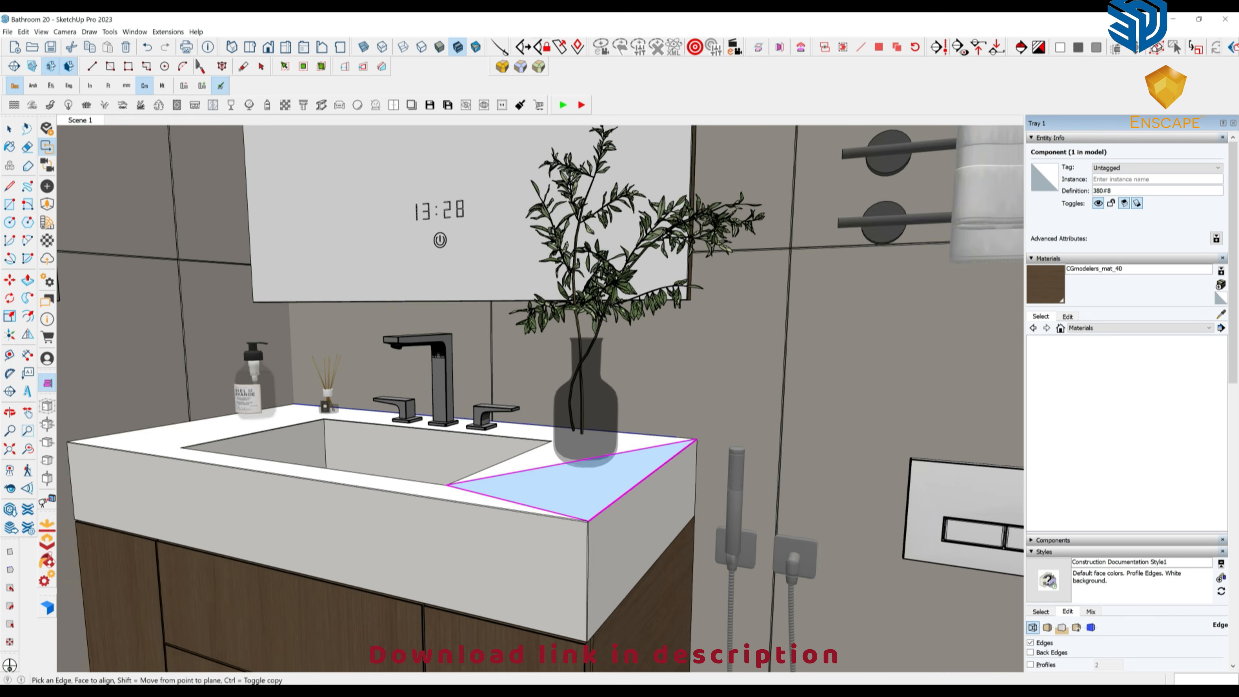
pyautogui.moveTo(581, 481); pyautogui.dragTo(434, 422, button='middle')
pyautogui.moveTo(634, 312); pyautogui.dragTo(524, 351, button='middle')
pyautogui.click(603, 215)
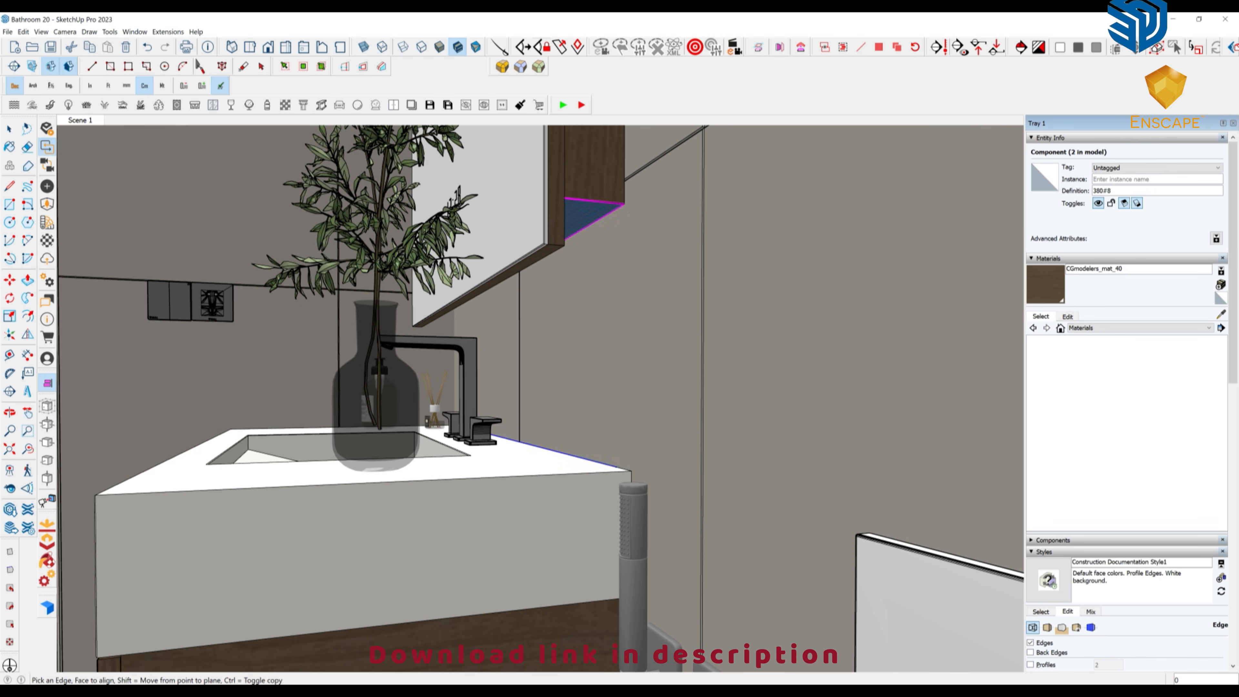
pyautogui.moveTo(604, 273); pyautogui.dragTo(518, 331, button='middle')
pyautogui.press('m')
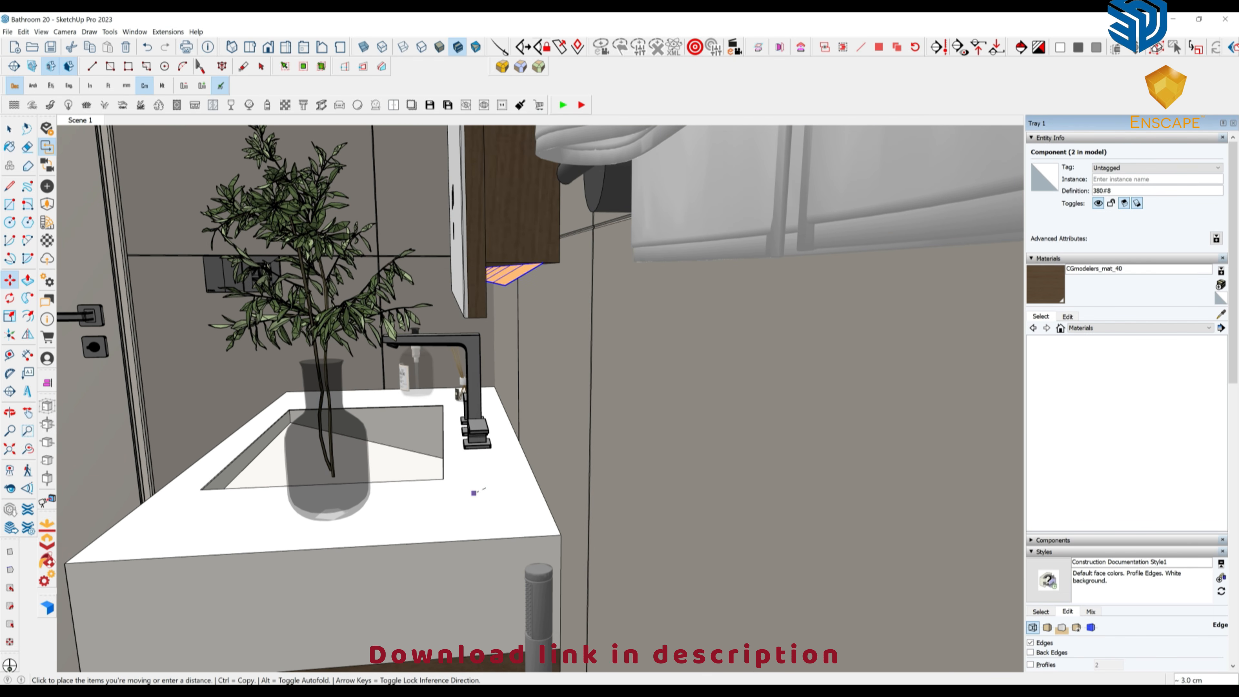
pyautogui.click(479, 489)
pyautogui.moveTo(380, 445); pyautogui.dragTo(547, 392, button='middle')
pyautogui.scroll(-6, 691, 419)
# Ctrl-move a copy of the orange strip to just above the mirror cabinet.
pyautogui.press('ctrl')
pyautogui.click(539, 390)
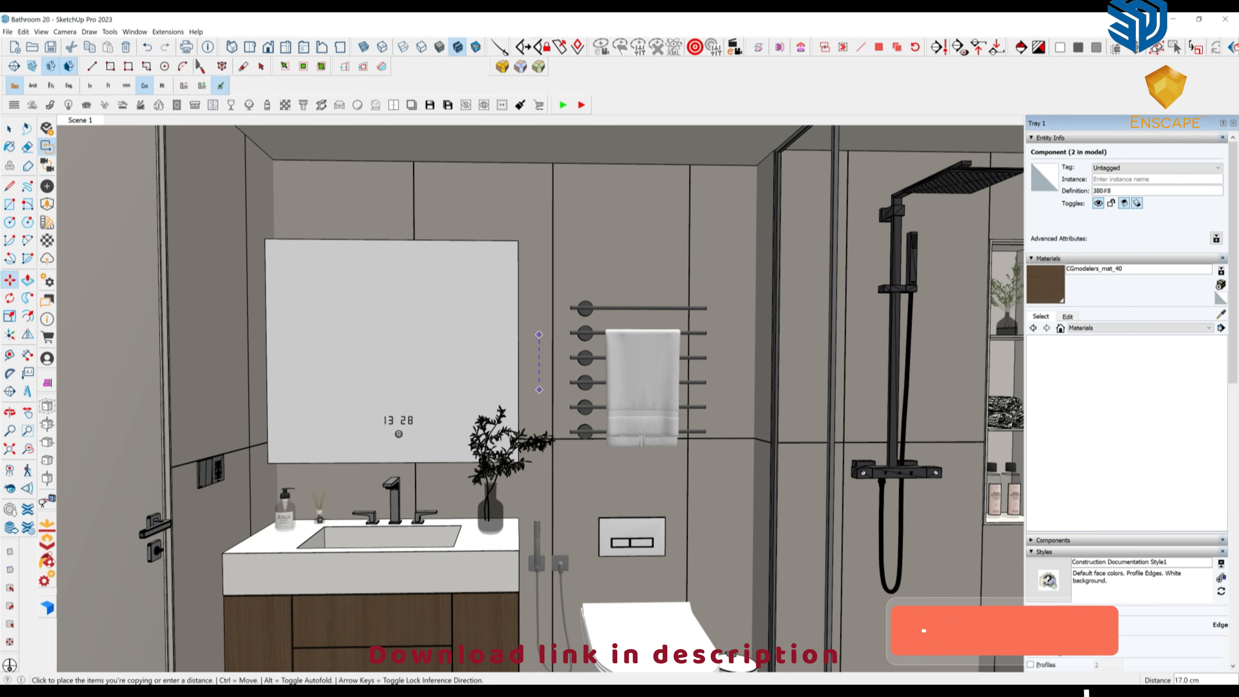
pyautogui.click(487, 237)
pyautogui.scroll(6, 486, 235)
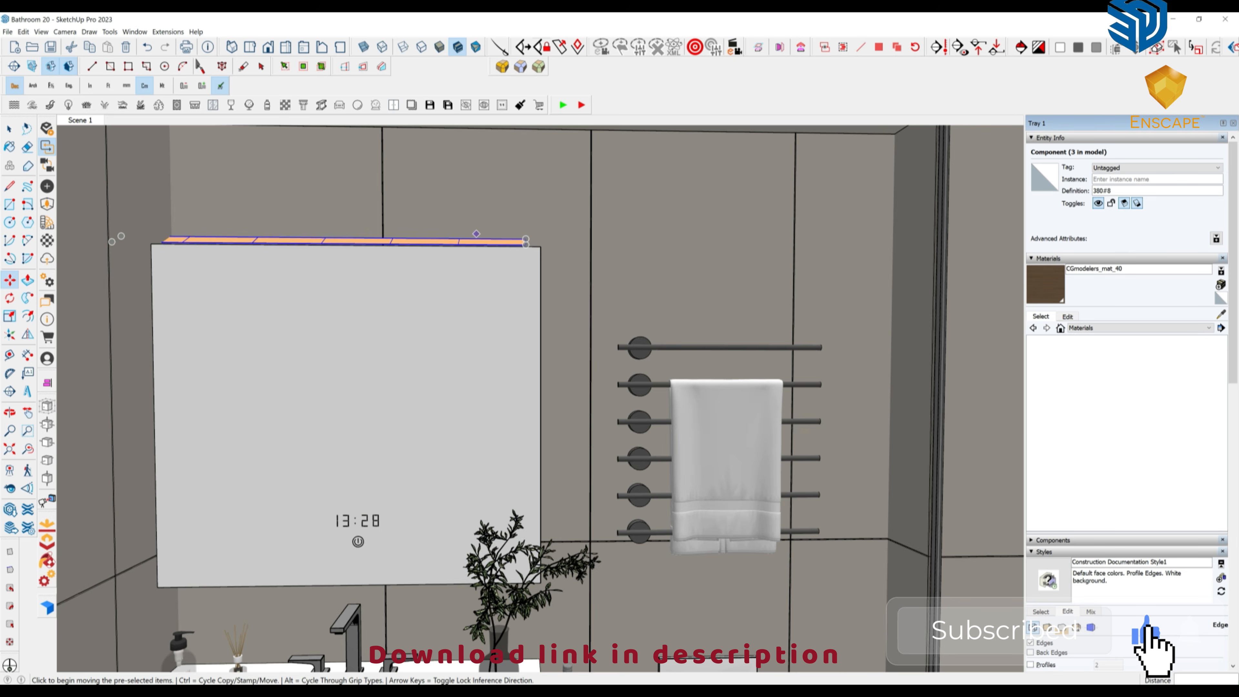
pyautogui.moveTo(488, 234); pyautogui.dragTo(194, 332, button='middle')
# Rotate the strip copy and set it along the top edge of the mirror cabinet.
pyautogui.press('m')
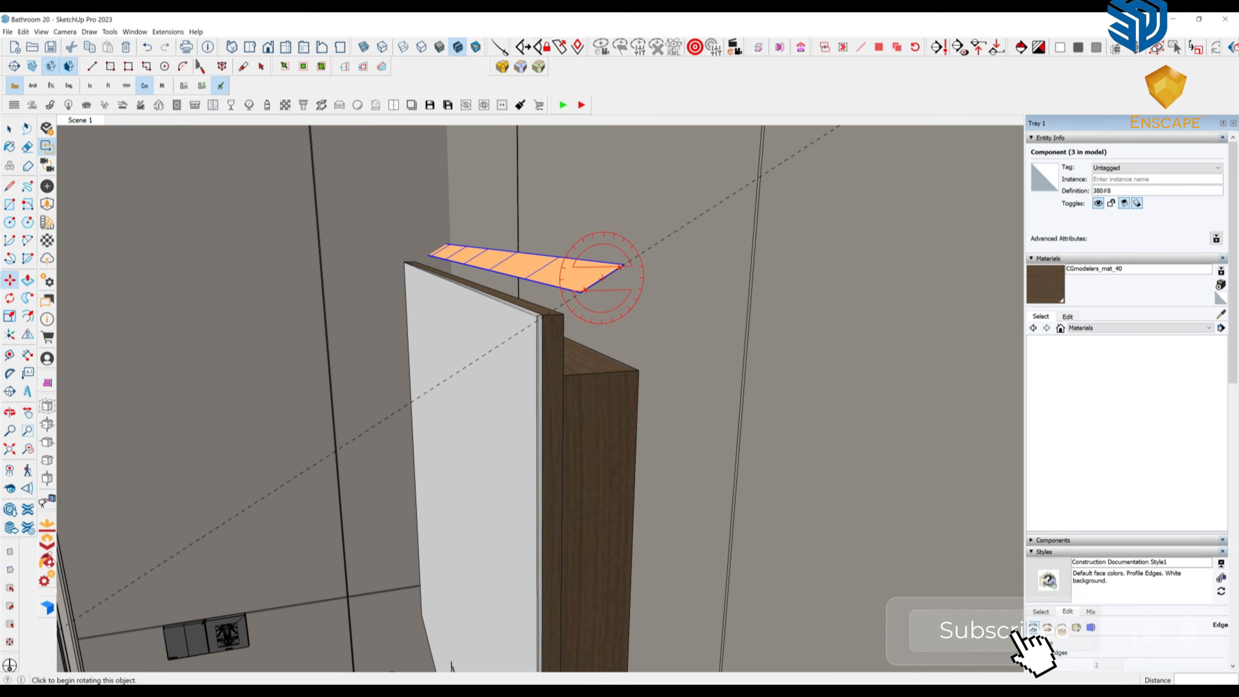
pyautogui.click(612, 272)
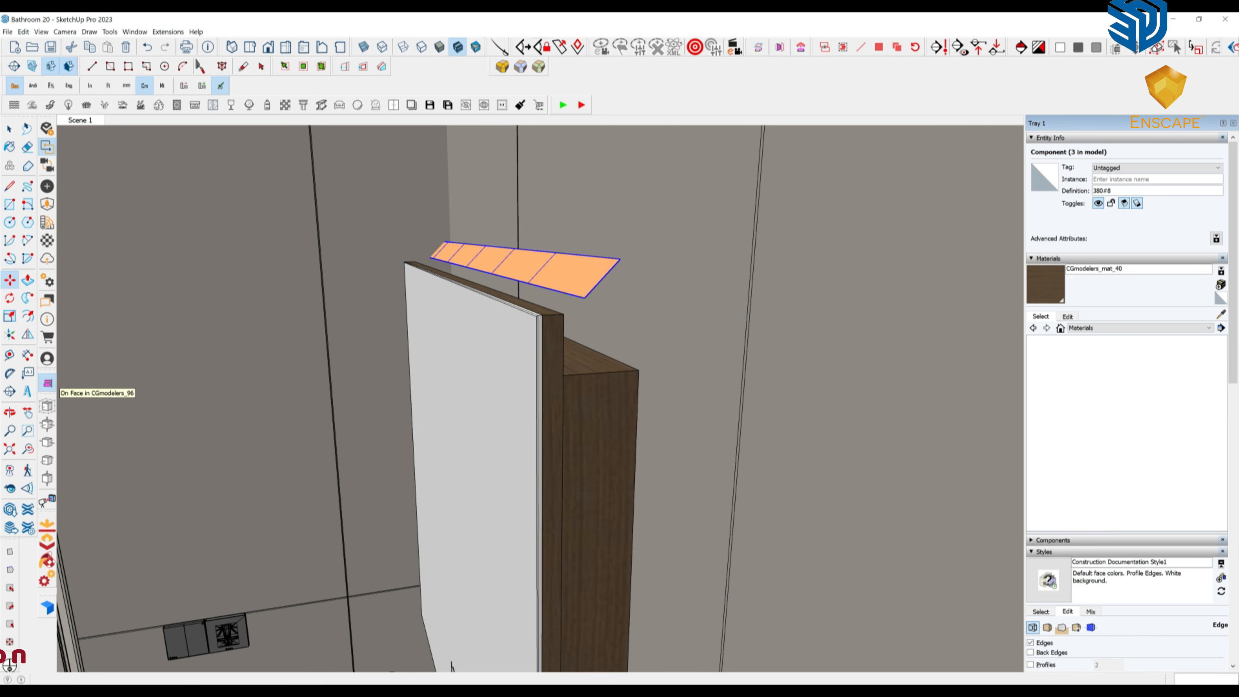
pyautogui.click(590, 364)
pyautogui.click(648, 332)
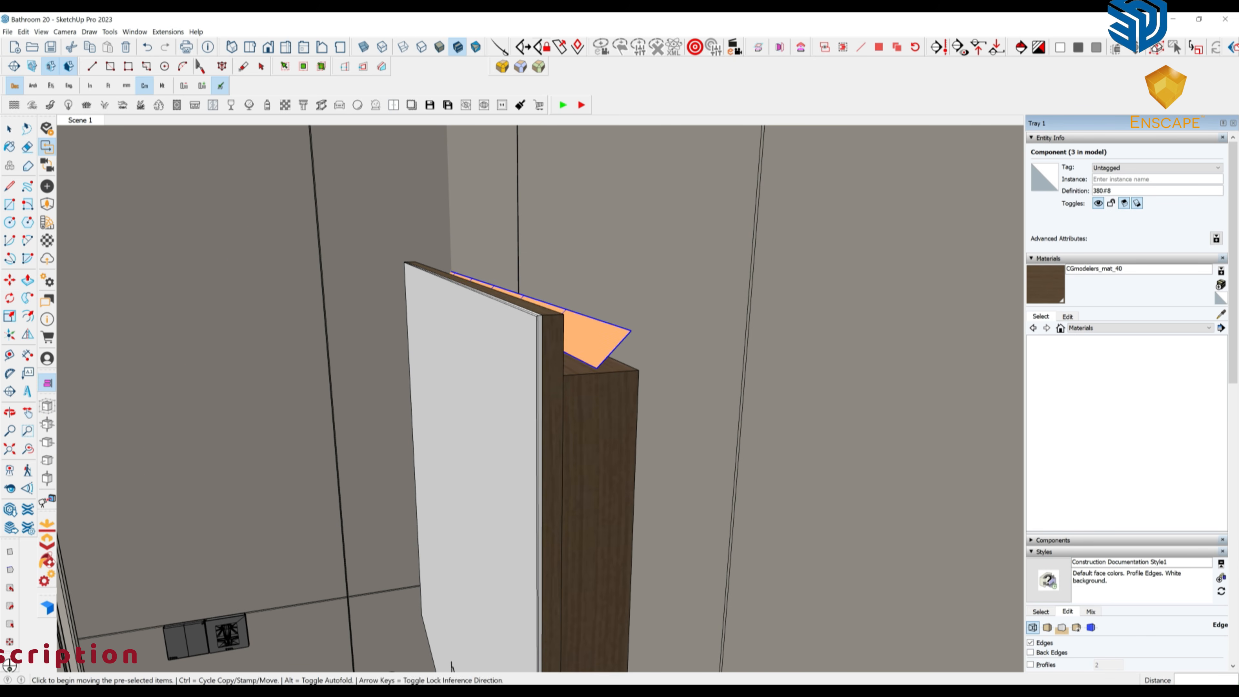
pyautogui.click(485, 668)
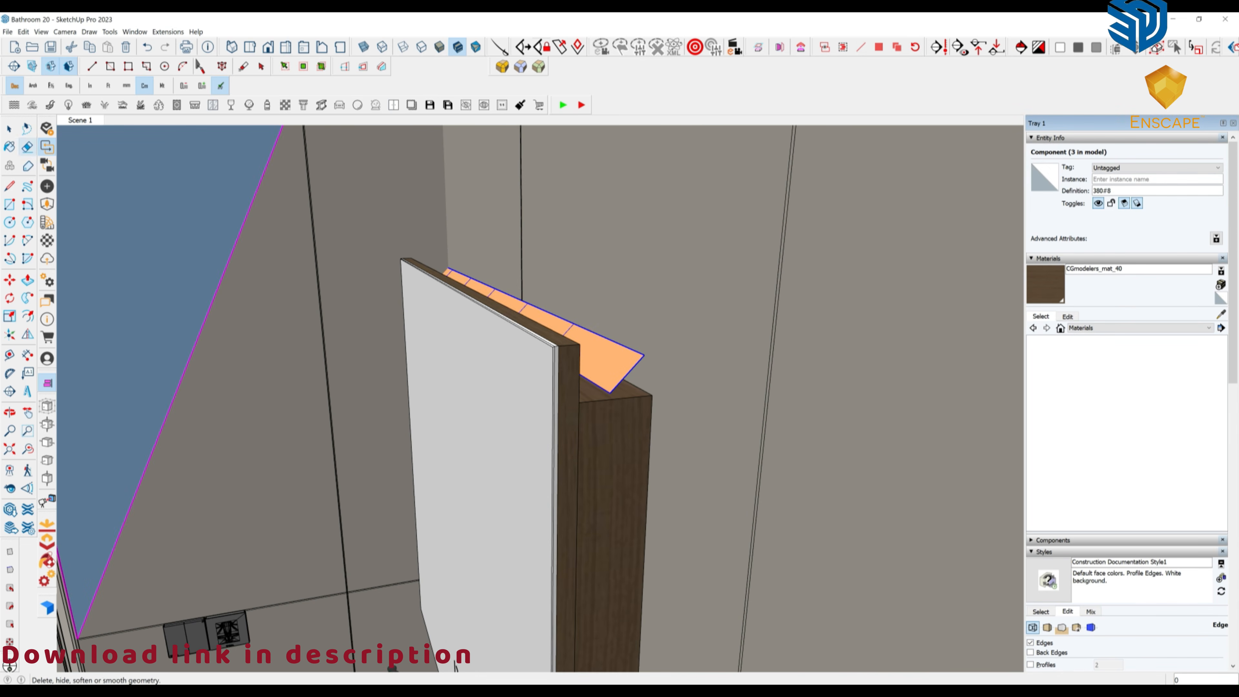
# Dim the strip's rectangular light to 289 lm in Enscape Objects and close the component.
pyautogui.click(47, 186)
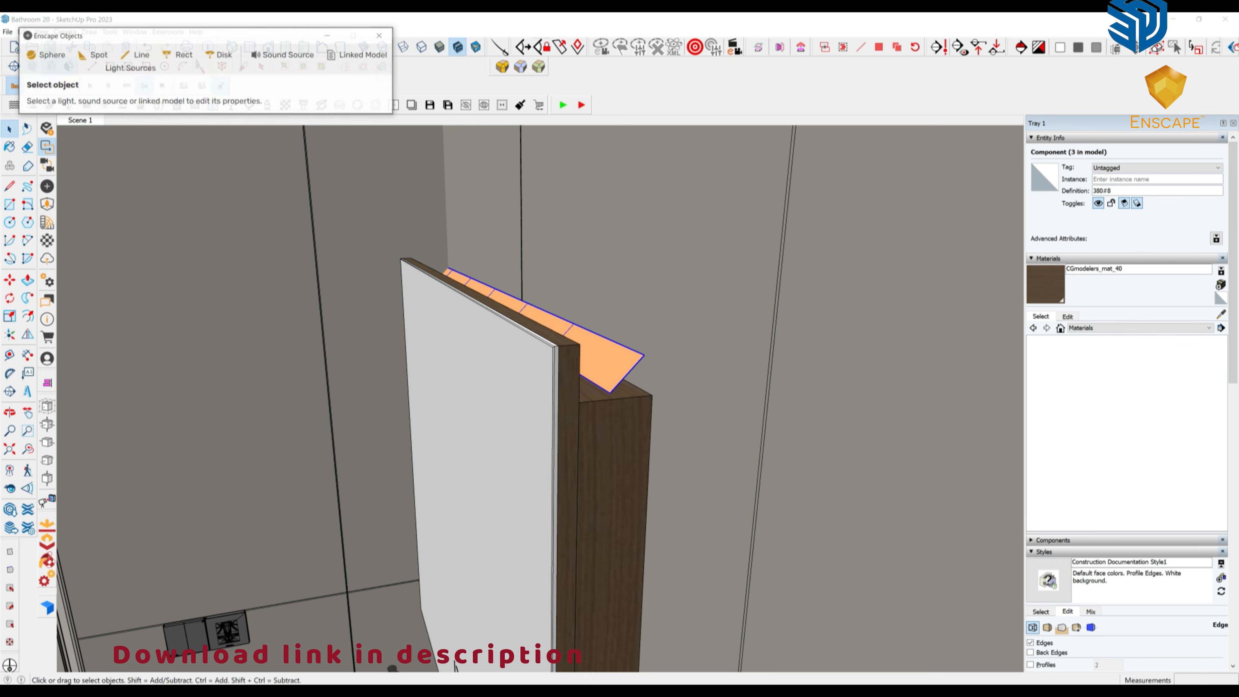
pyautogui.doubleClick(605, 360)
pyautogui.click(605, 360)
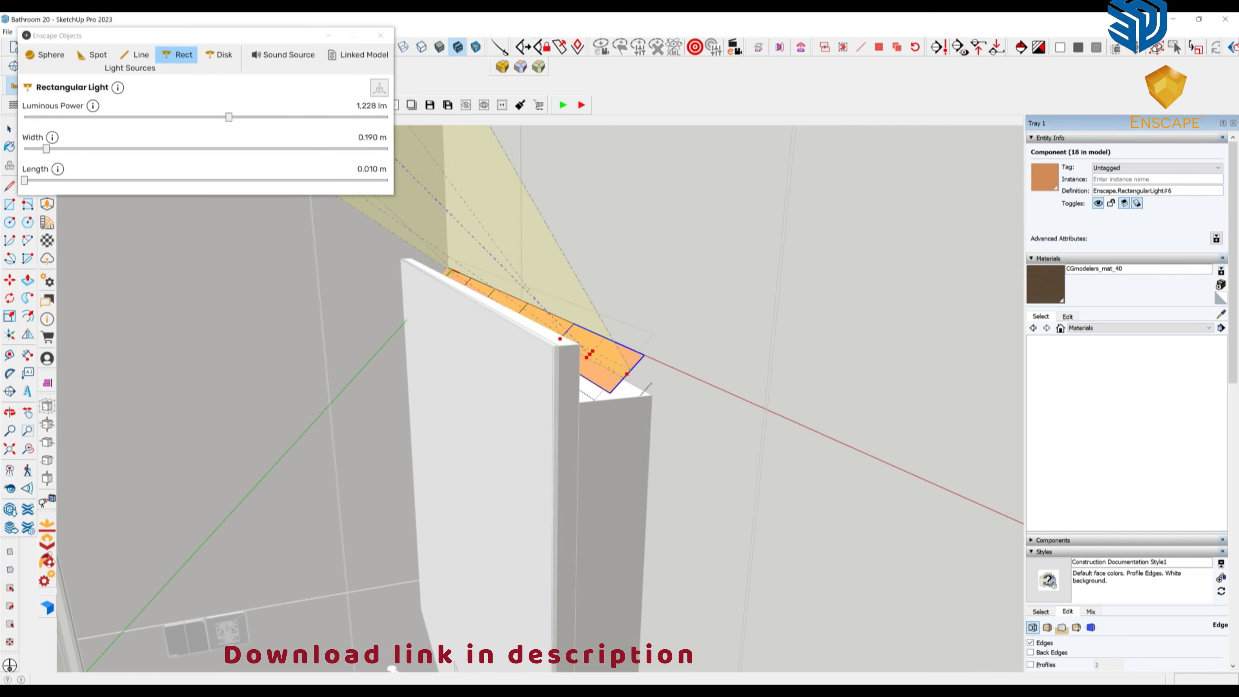
pyautogui.moveTo(229, 117); pyautogui.dragTo(189, 117)
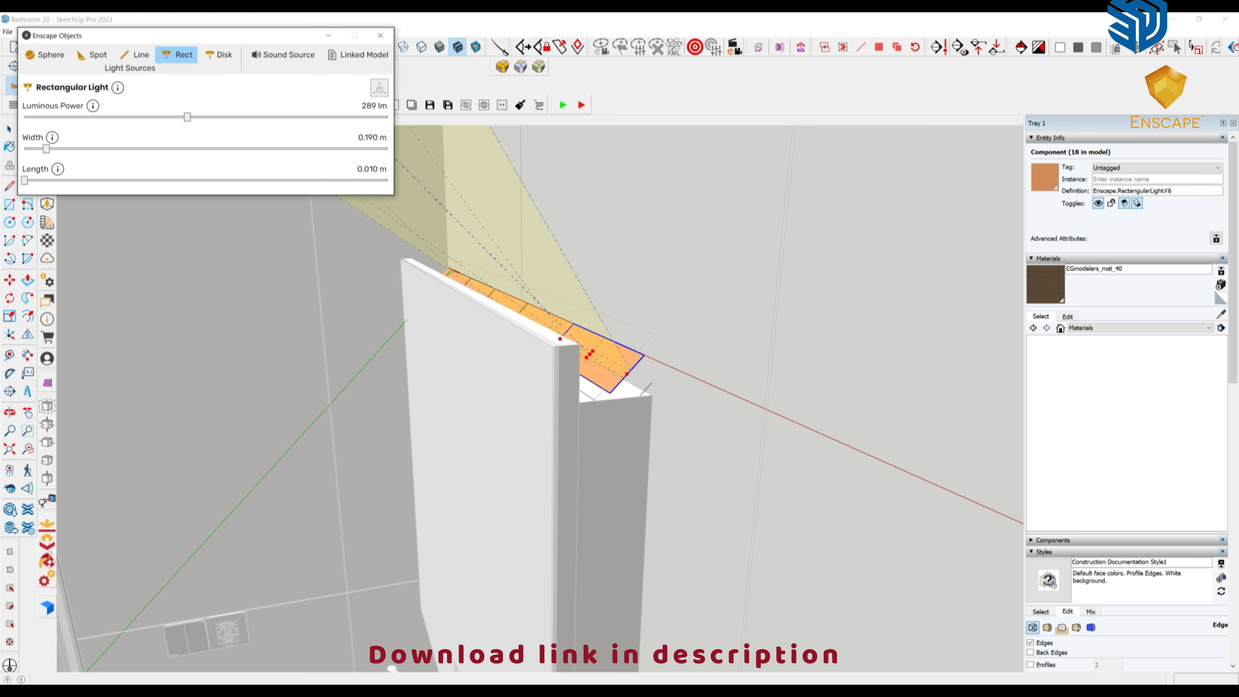
pyautogui.rightClick(282, 375)
pyautogui.click(322, 382)
# Drag 38cm_ceiling.skp from File Explorer into the model beside the shower niche.
pyautogui.moveTo(331, 383)
pyautogui.mouseDown(button='middle')
pyautogui.moveTo(468, 341)
pyautogui.moveTo(493, 347)
pyautogui.moveTo(507, 312)
pyautogui.mouseUp(button='middle')
pyautogui.scroll(-5, 502, 356)
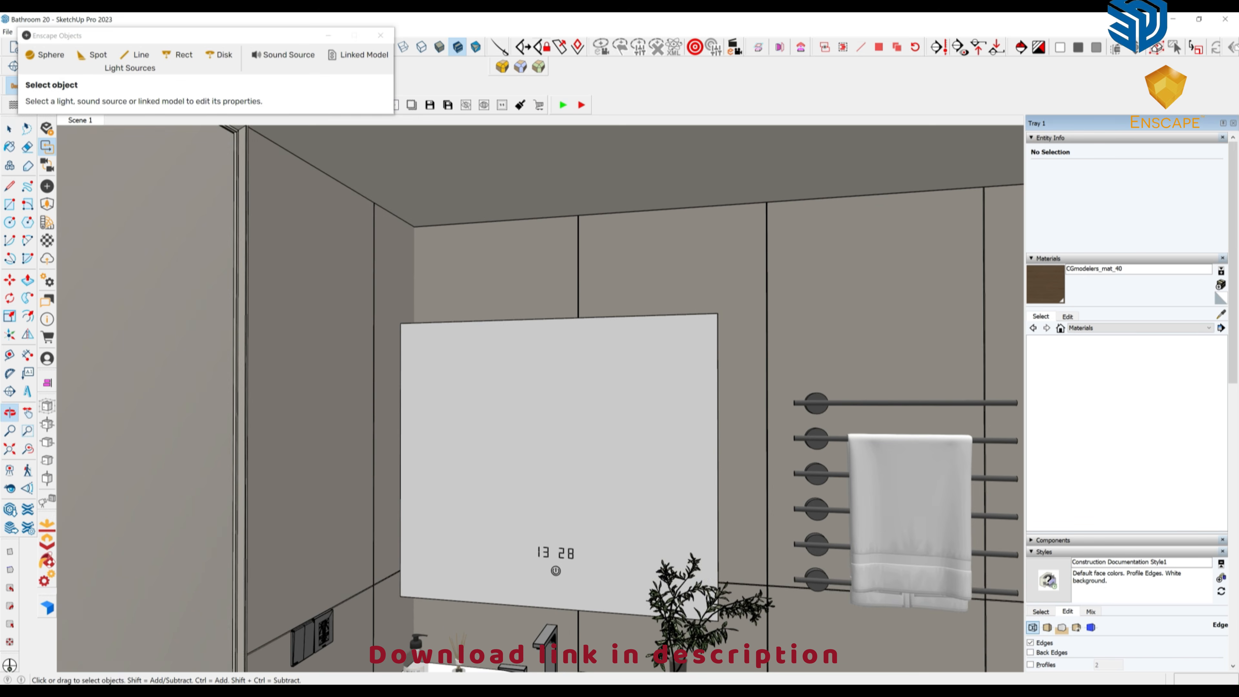
pyautogui.scroll(-4, 729, 363)
pyautogui.moveTo(729, 364)
pyautogui.mouseDown(button='middle')
pyautogui.moveTo(859, 398)
pyautogui.moveTo(940, 398)
pyautogui.mouseUp(button='middle')
pyautogui.scroll(3, 860, 398)
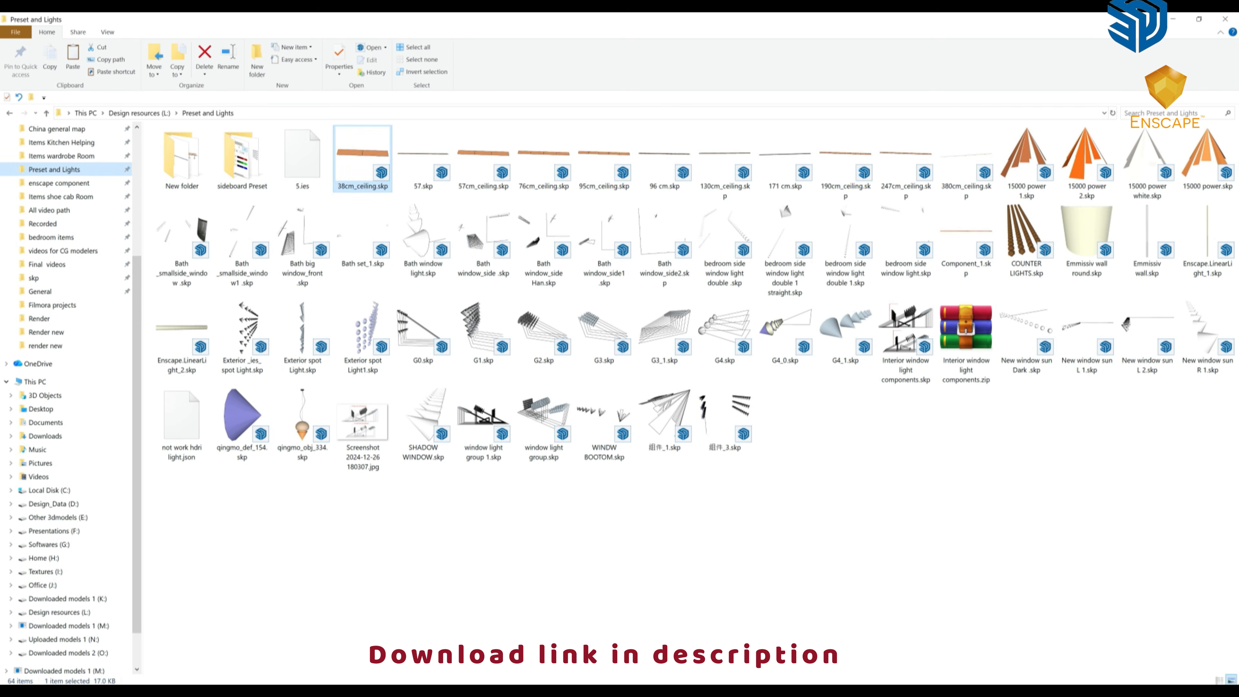
pyautogui.moveTo(362, 158)
pyautogui.mouseDown()
pyautogui.moveTo(398, 689)
pyautogui.moveTo(405, 644)
pyautogui.moveTo(328, 636)
pyautogui.moveTo(470, 593)
pyautogui.mouseUp()
# Rotate the imported 38cm_ceiling strip and align it to the shower niche face.
pyautogui.scroll(7, 576, 602)
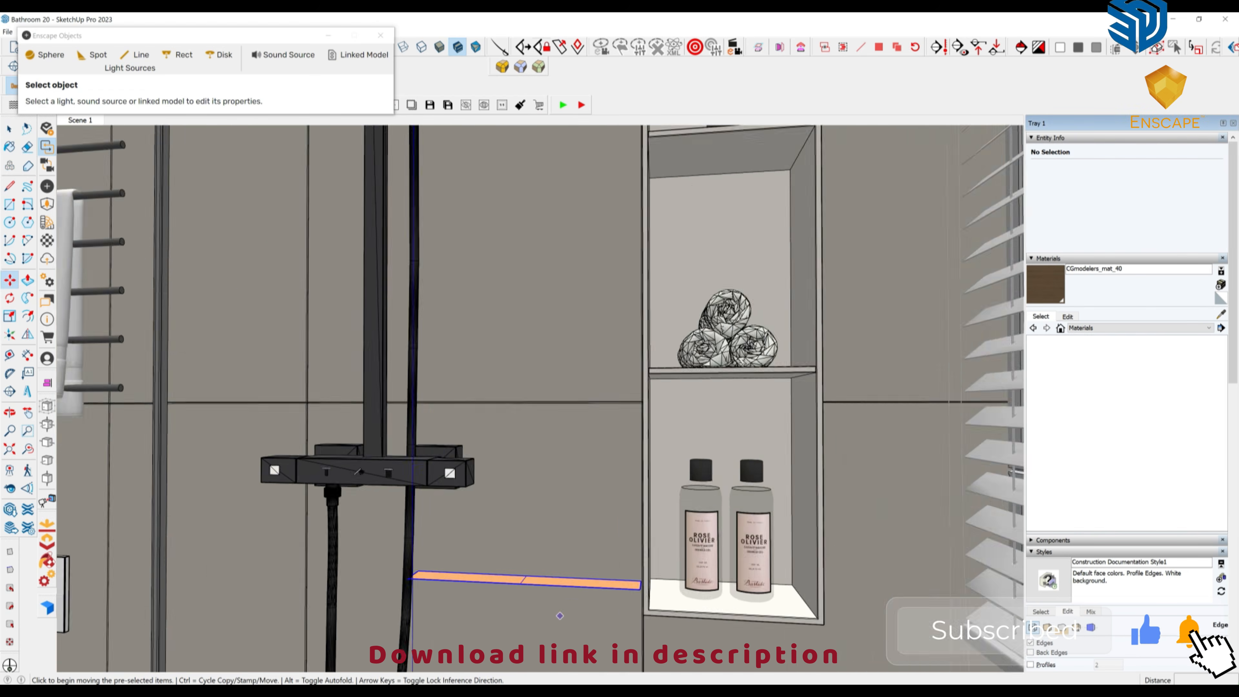
pyautogui.moveTo(605, 588); pyautogui.dragTo(517, 581, button='middle')
pyautogui.scroll(3, 605, 585)
pyautogui.moveTo(627, 588); pyautogui.dragTo(733, 545, button='middle')
pyautogui.click(607, 581)
pyautogui.click(605, 567)
pyautogui.scroll(-6, 735, 544)
pyautogui.scroll(-6, 735, 544)
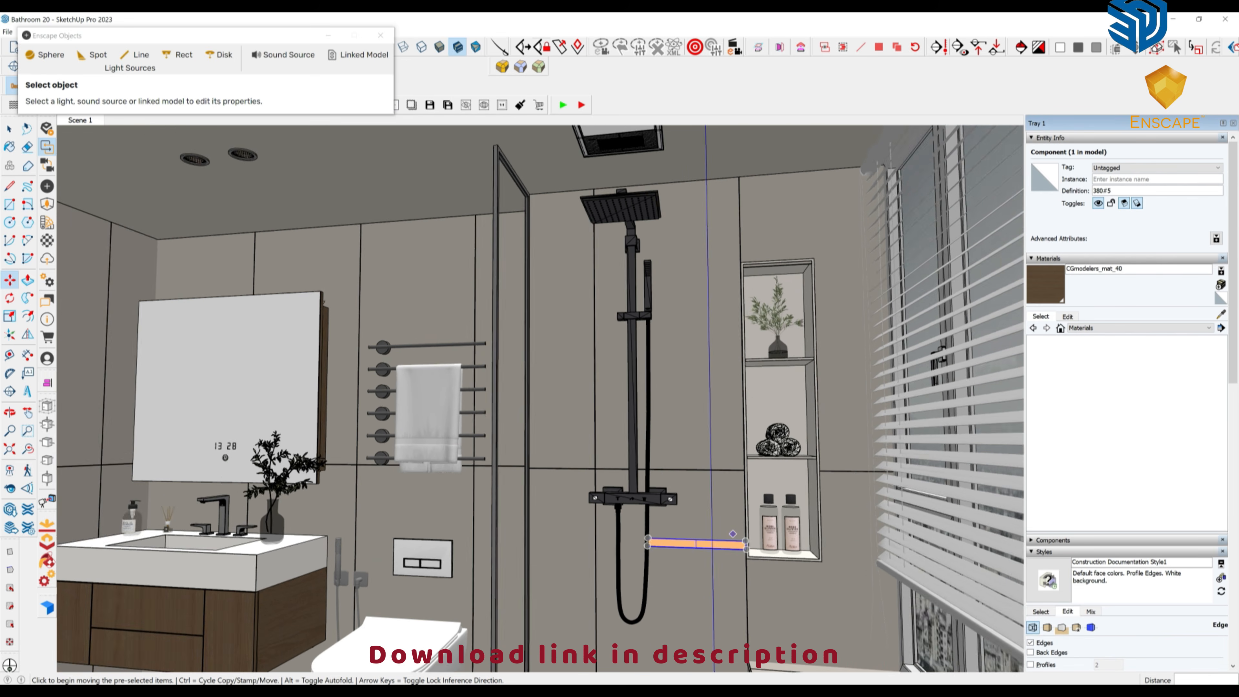
pyautogui.scroll(3, 611, 518)
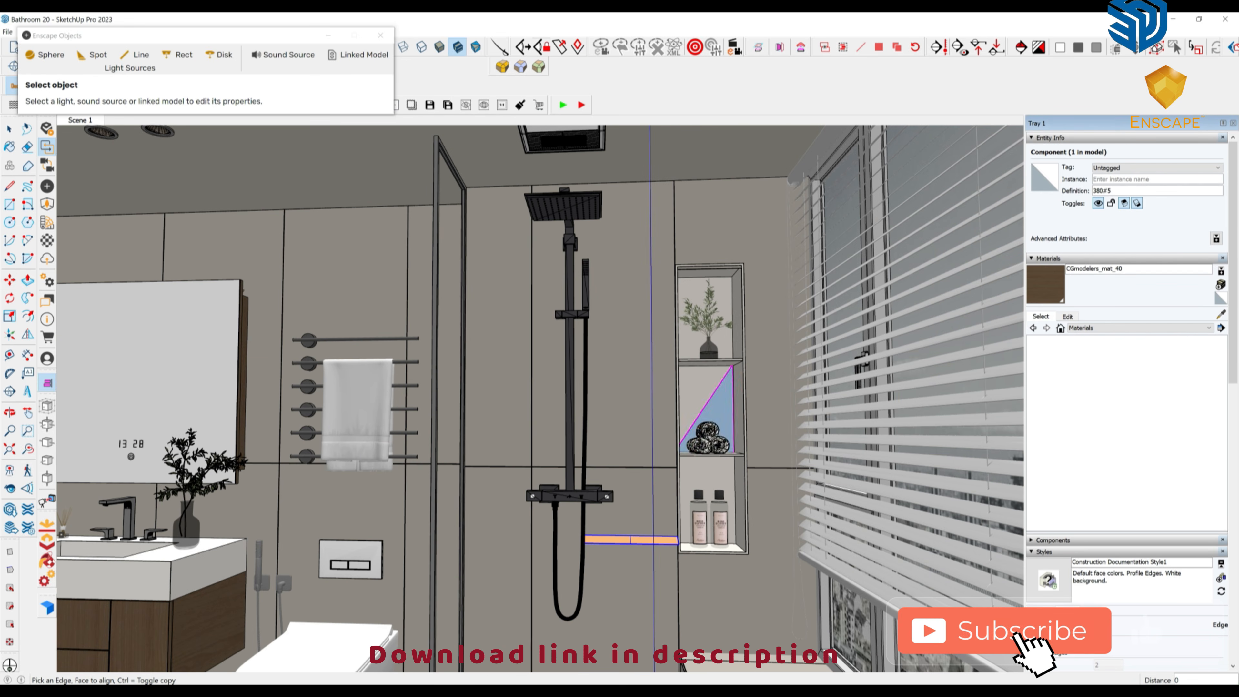
pyautogui.click(713, 406)
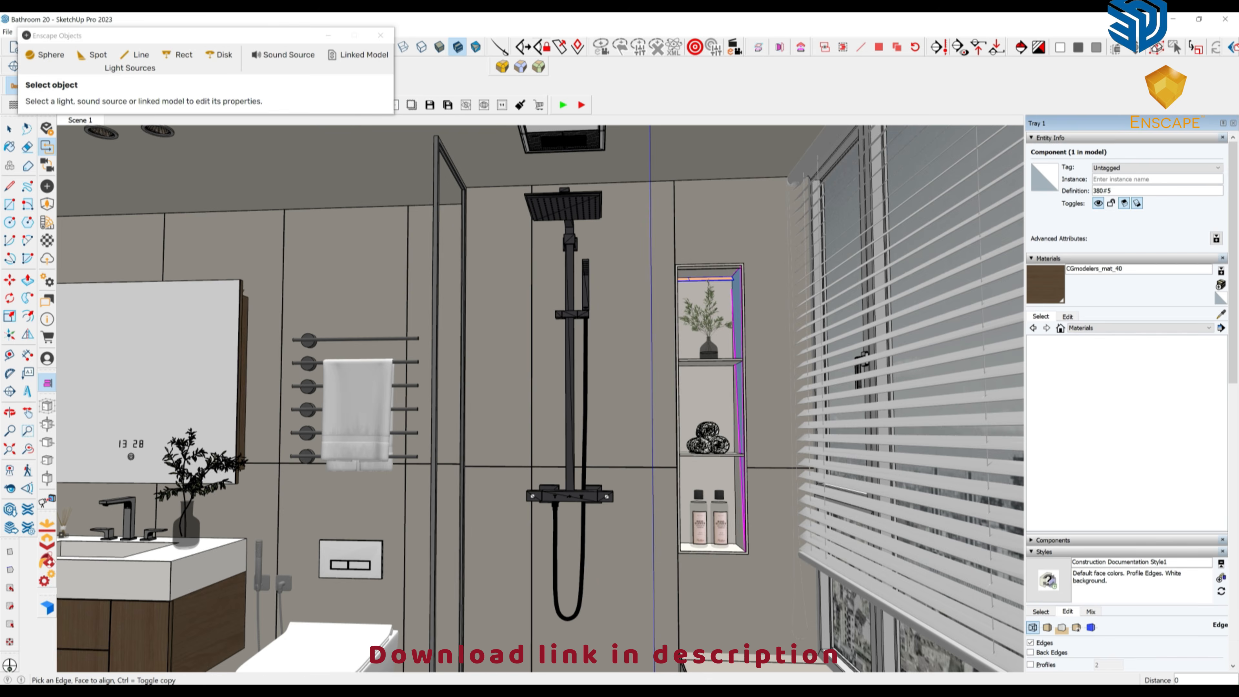
pyautogui.scroll(4, 717, 293)
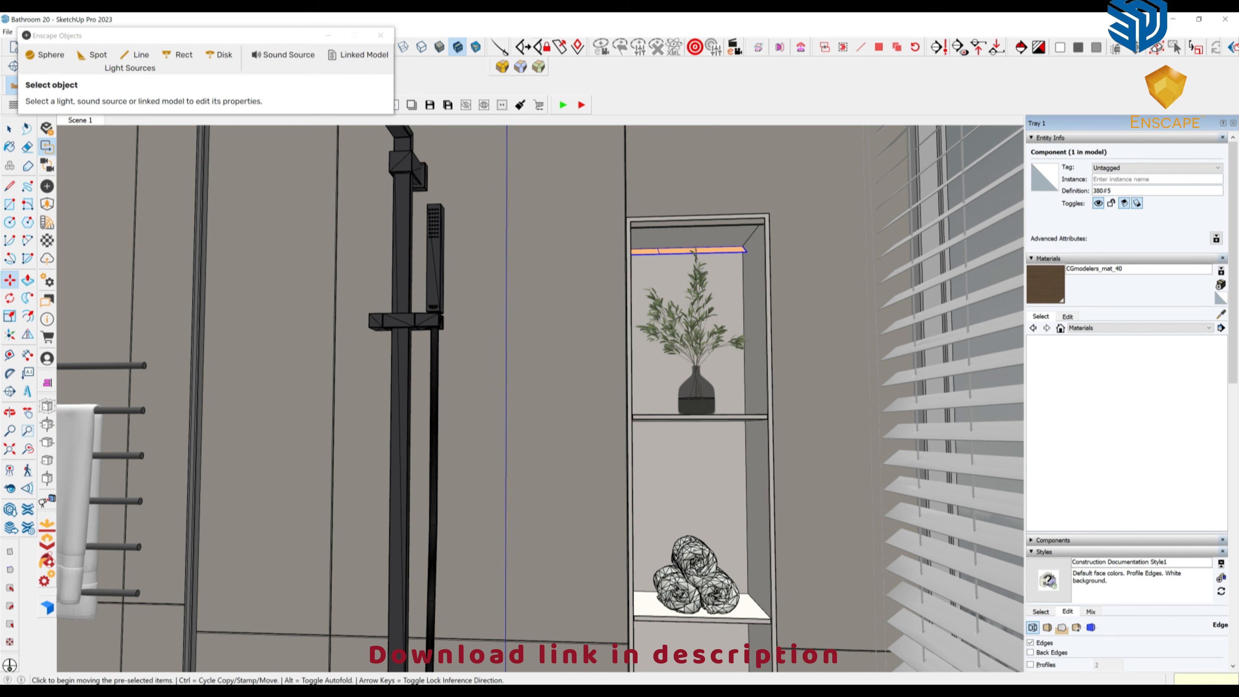
pyautogui.moveTo(652, 274); pyautogui.dragTo(650, 292, button='middle')
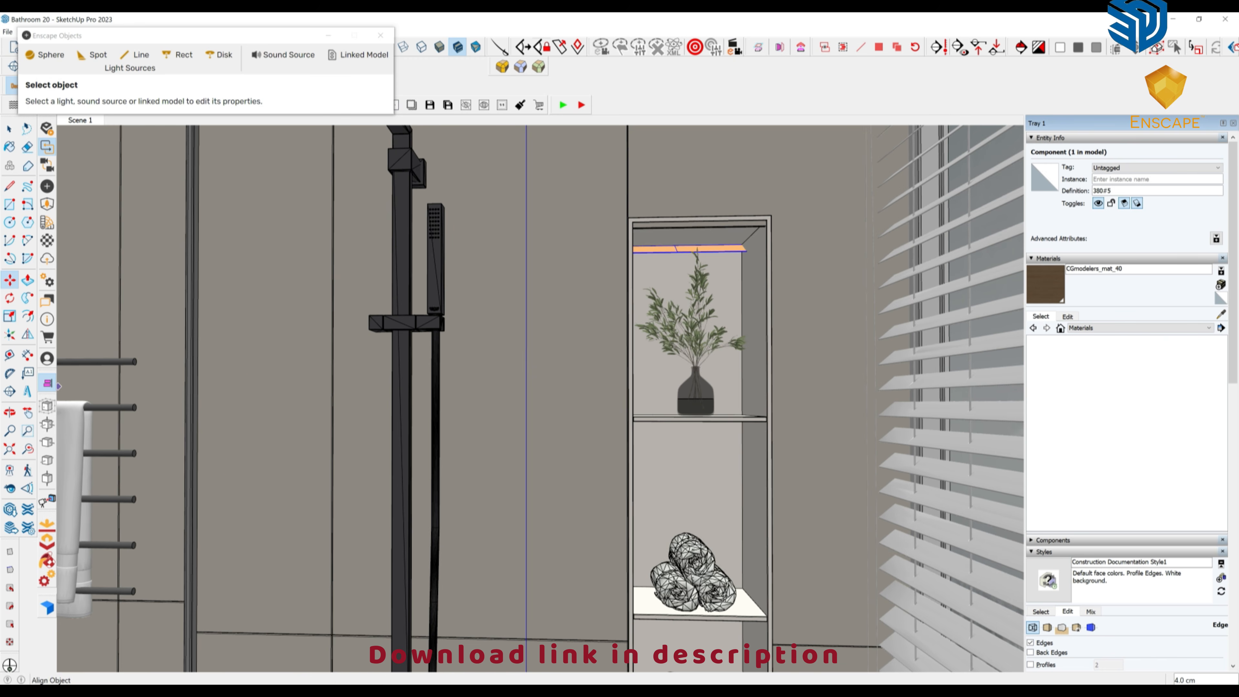
pyautogui.moveTo(735, 588); pyautogui.dragTo(708, 493, button='middle')
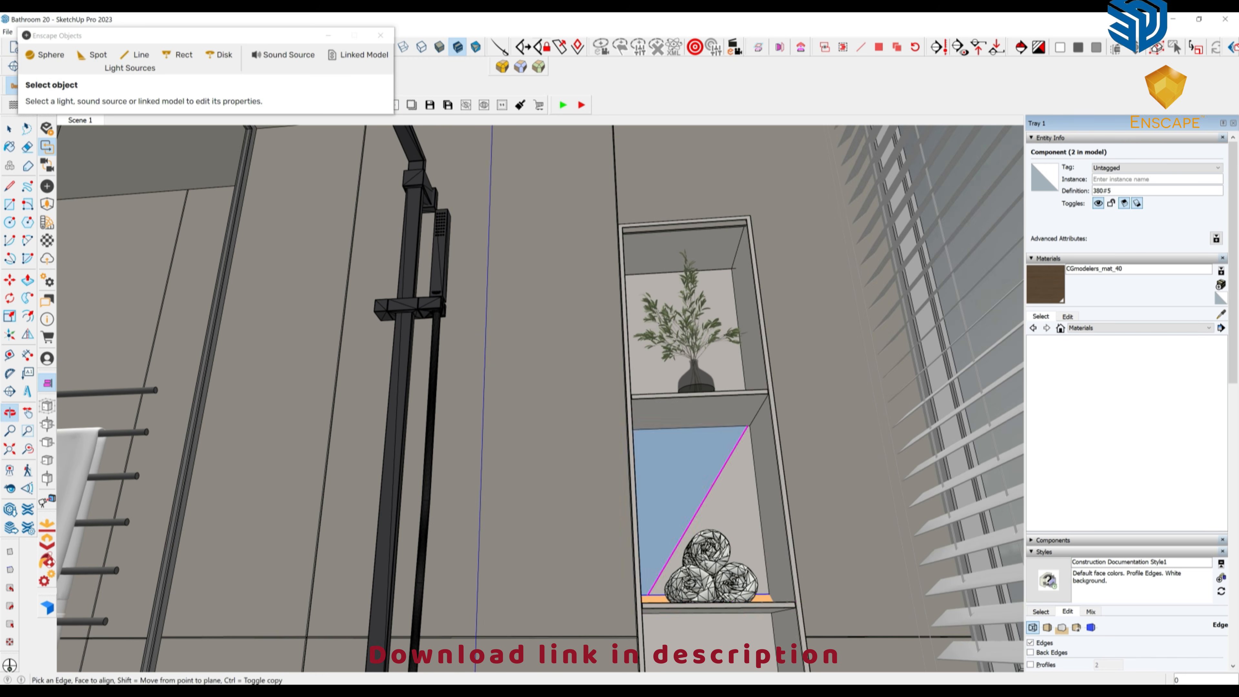
# Place strip copies under the niche's middle and lower shelves, then restore the window to half screen.
pyautogui.click(710, 424)
pyautogui.moveTo(710, 424); pyautogui.dragTo(691, 317, button='middle')
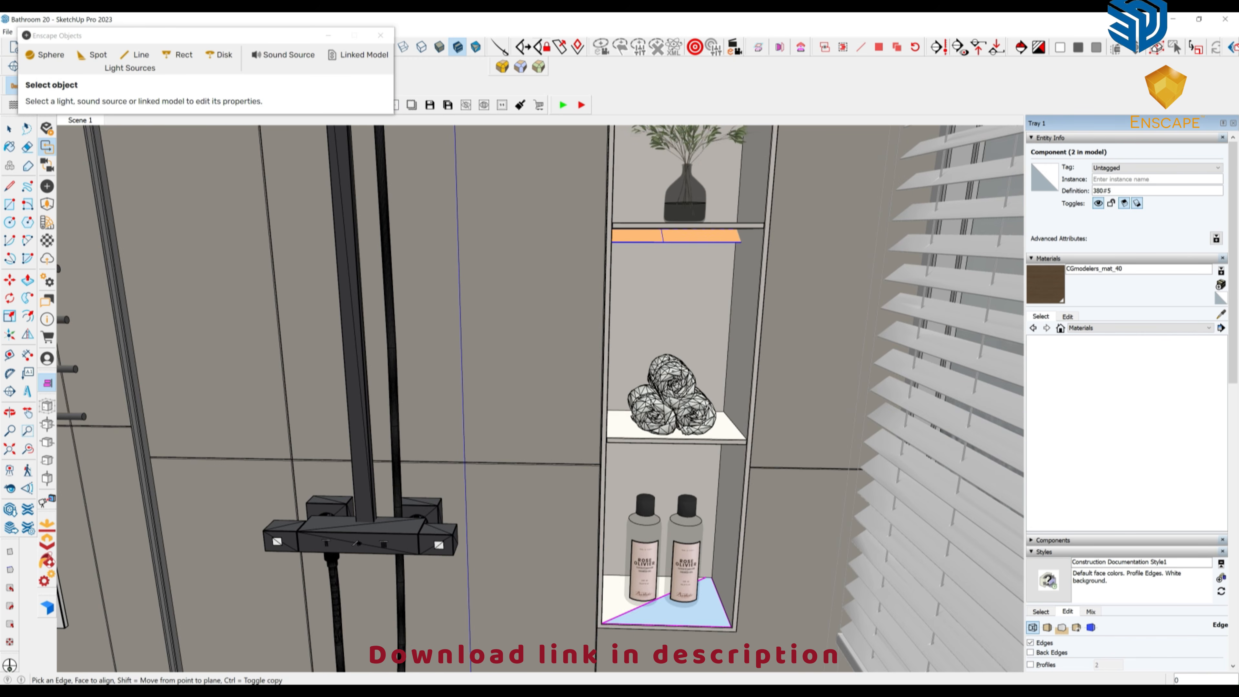
pyautogui.click(667, 610)
pyautogui.moveTo(667, 610); pyautogui.dragTo(677, 488, button='middle')
pyautogui.click(677, 414)
pyautogui.moveTo(678, 414); pyautogui.dragTo(696, 518, button='middle')
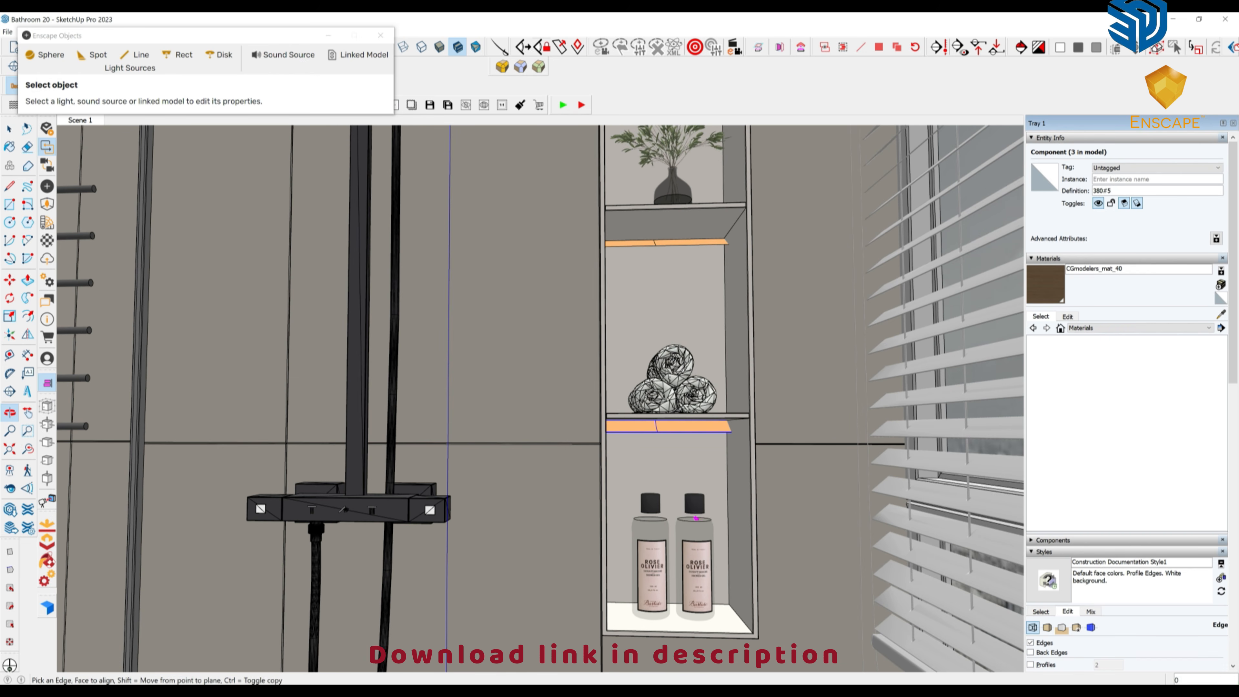
pyautogui.moveTo(683, 469); pyautogui.dragTo(702, 466, button='middle')
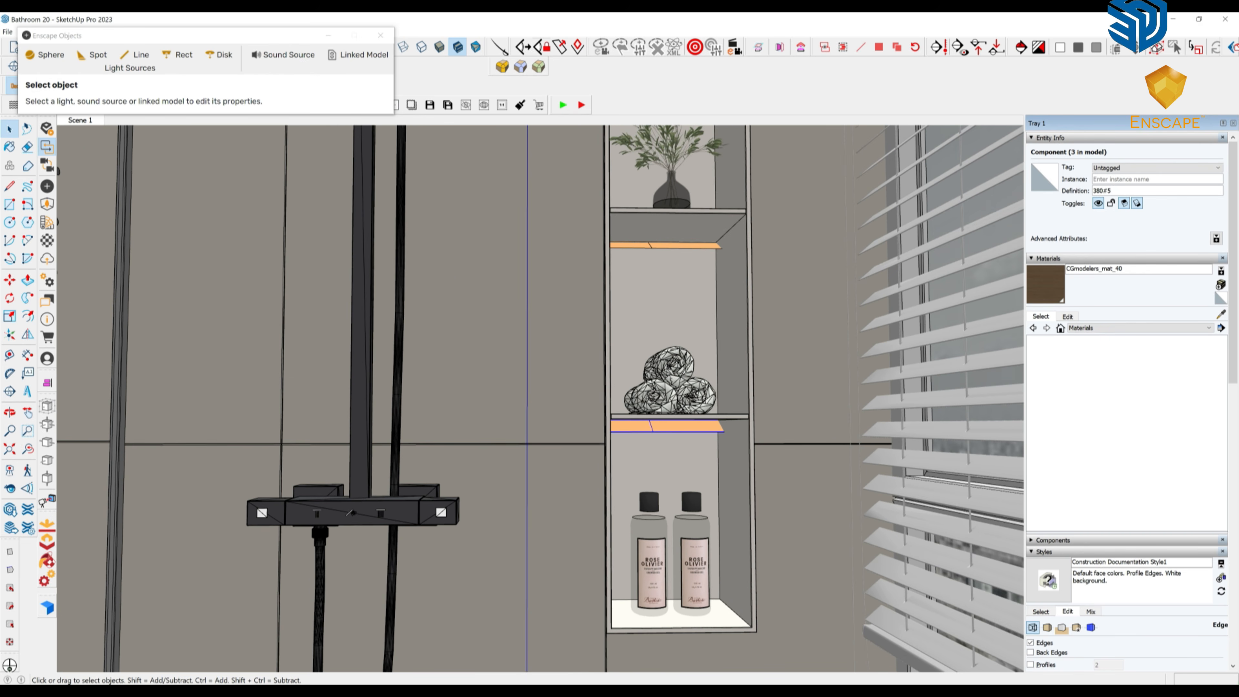
pyautogui.click(1199, 19)
# Bring the Enscape lights and render windows forward, then maximize SketchUp.
pyautogui.click(402, 691)
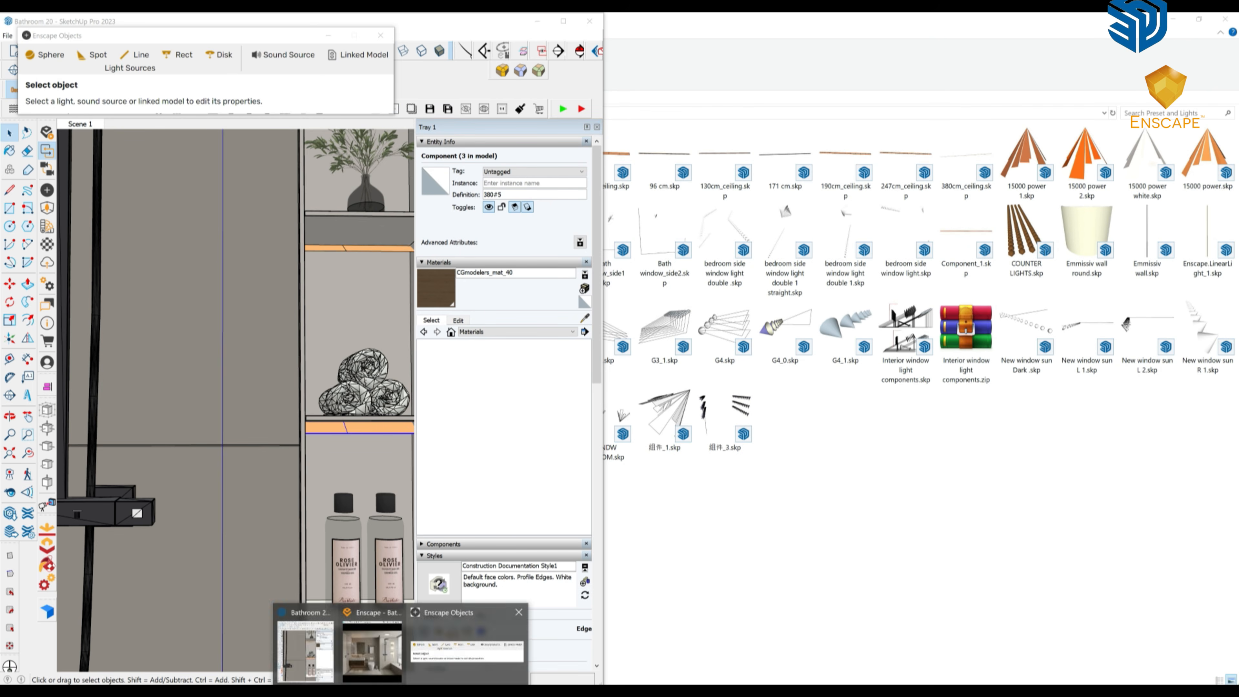
pyautogui.click(464, 651)
pyautogui.click(401, 691)
pyautogui.click(372, 652)
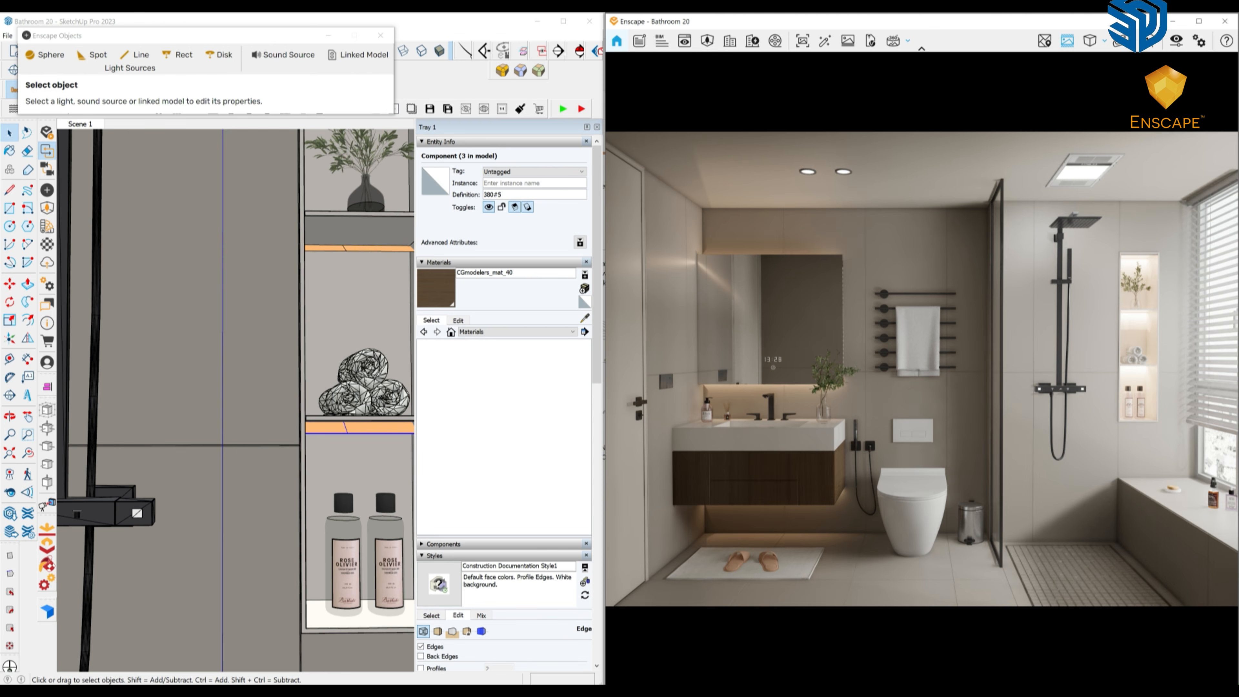
pyautogui.click(563, 21)
# Lower the niche shelf light's luminous power and close the shelf component.
pyautogui.moveTo(683, 429); pyautogui.dragTo(683, 428, button='middle')
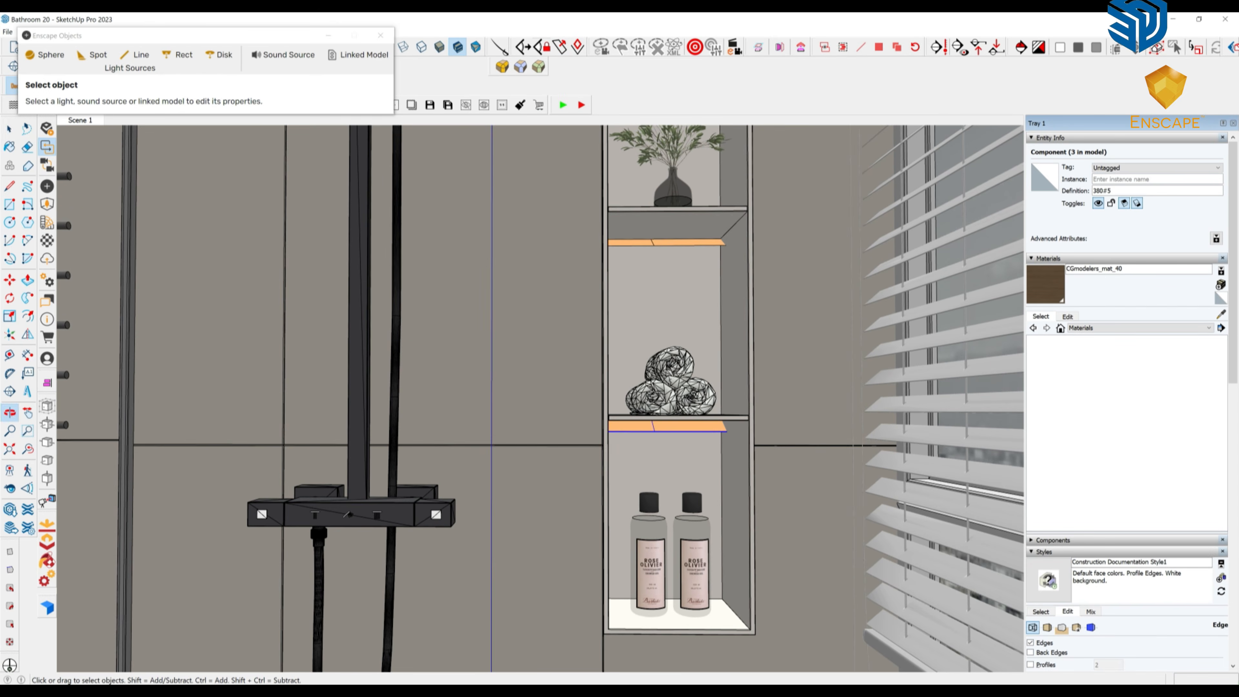
pyautogui.doubleClick(683, 428)
pyautogui.click(683, 428)
pyautogui.moveTo(228, 117); pyautogui.dragTo(224, 117)
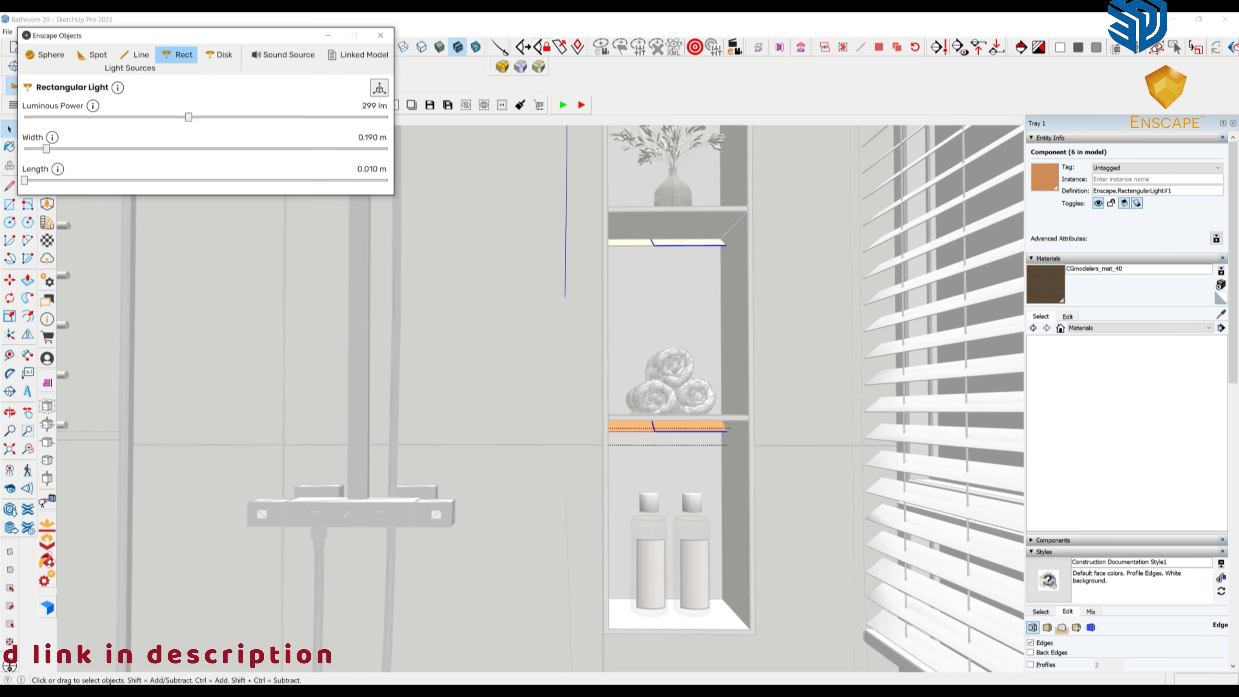
pyautogui.click(381, 35)
pyautogui.rightClick(453, 246)
pyautogui.click(471, 253)
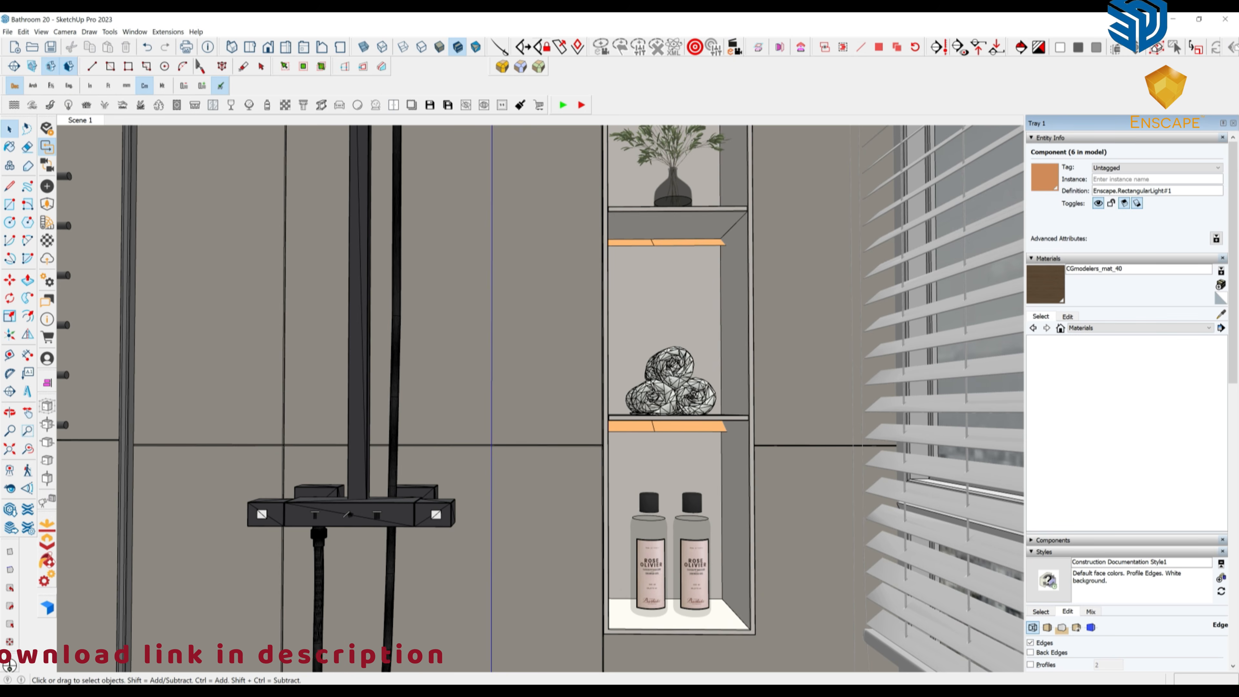
# Return to the Scene 1 view with SketchUp shown beside the Enscape render.
pyautogui.click(80, 120)
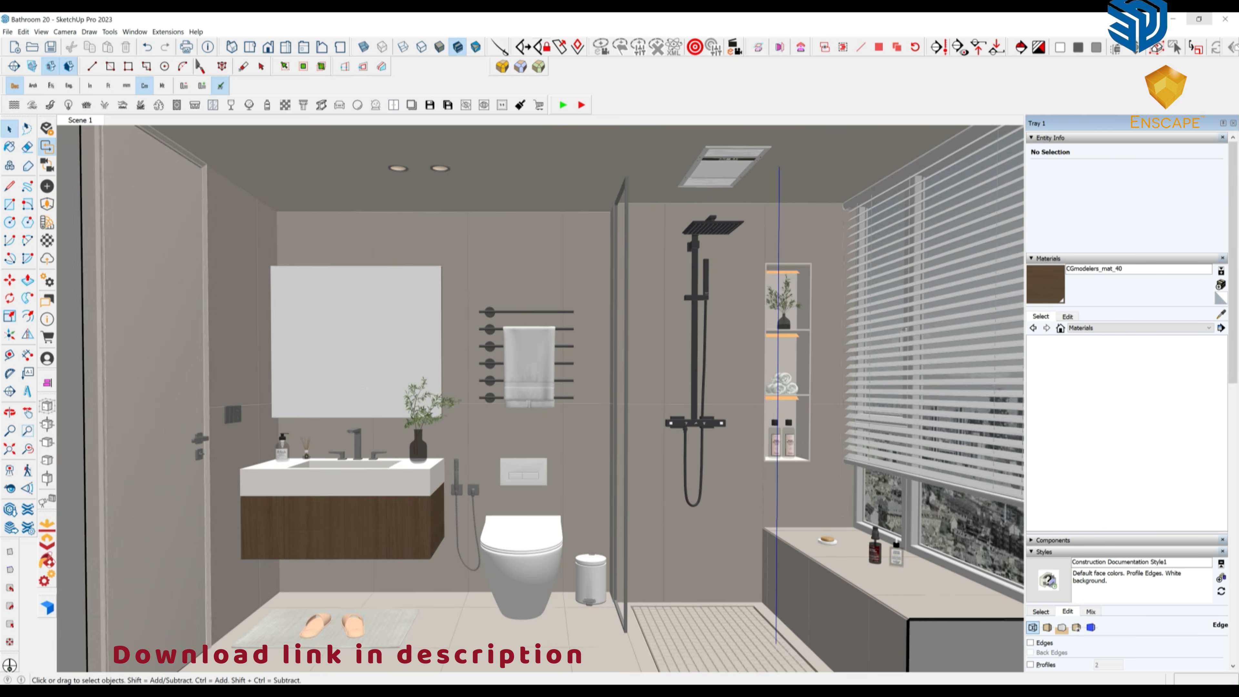
pyautogui.click(1199, 19)
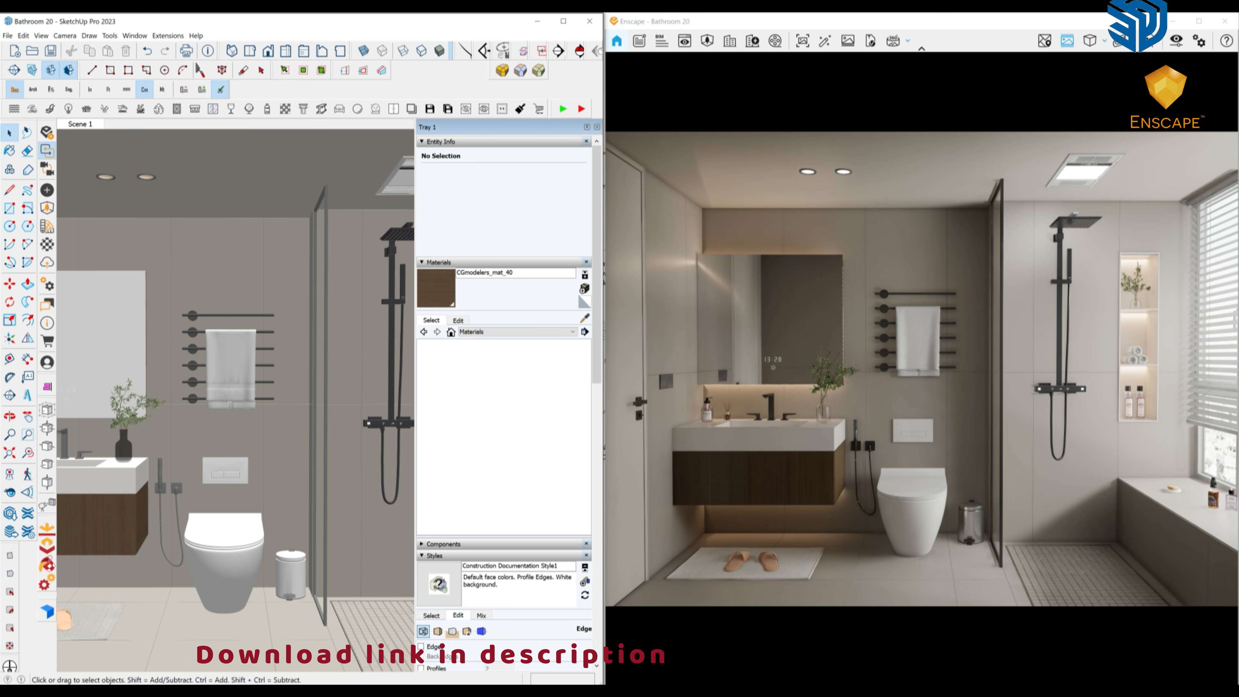
pyautogui.moveTo(401, 691)
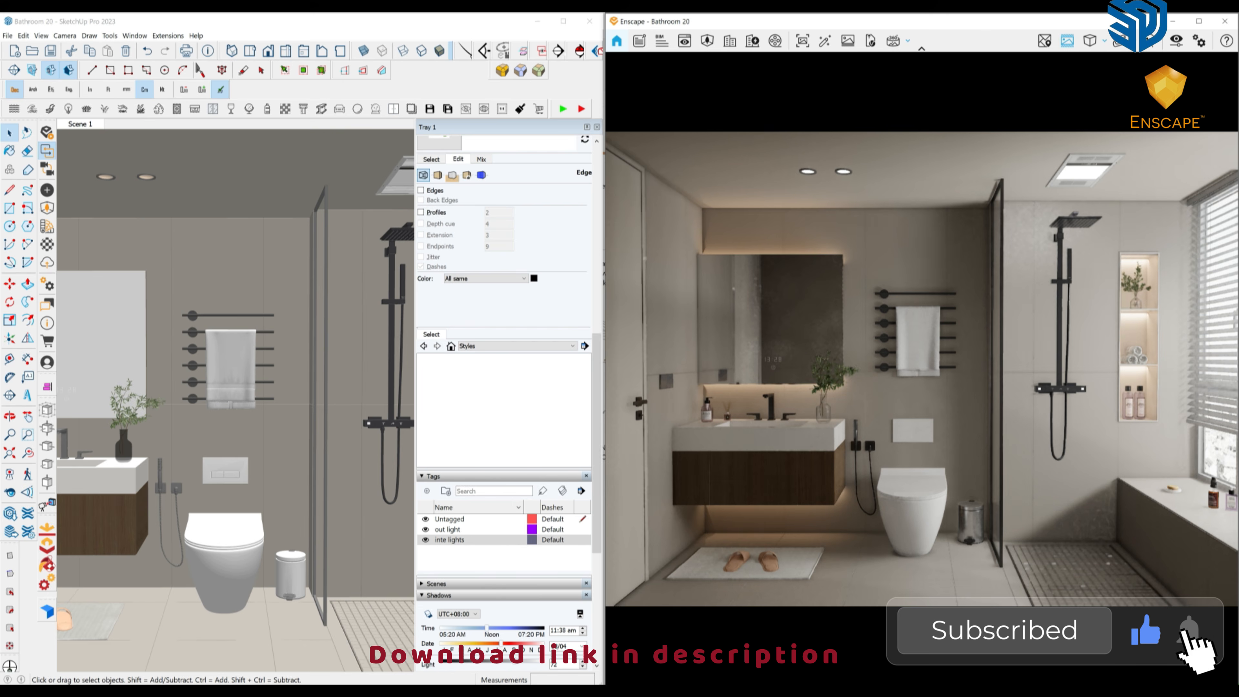
pyautogui.moveTo(234, 391); pyautogui.dragTo(292, 381, button='middle')
pyautogui.scroll(-4, 259, 386)
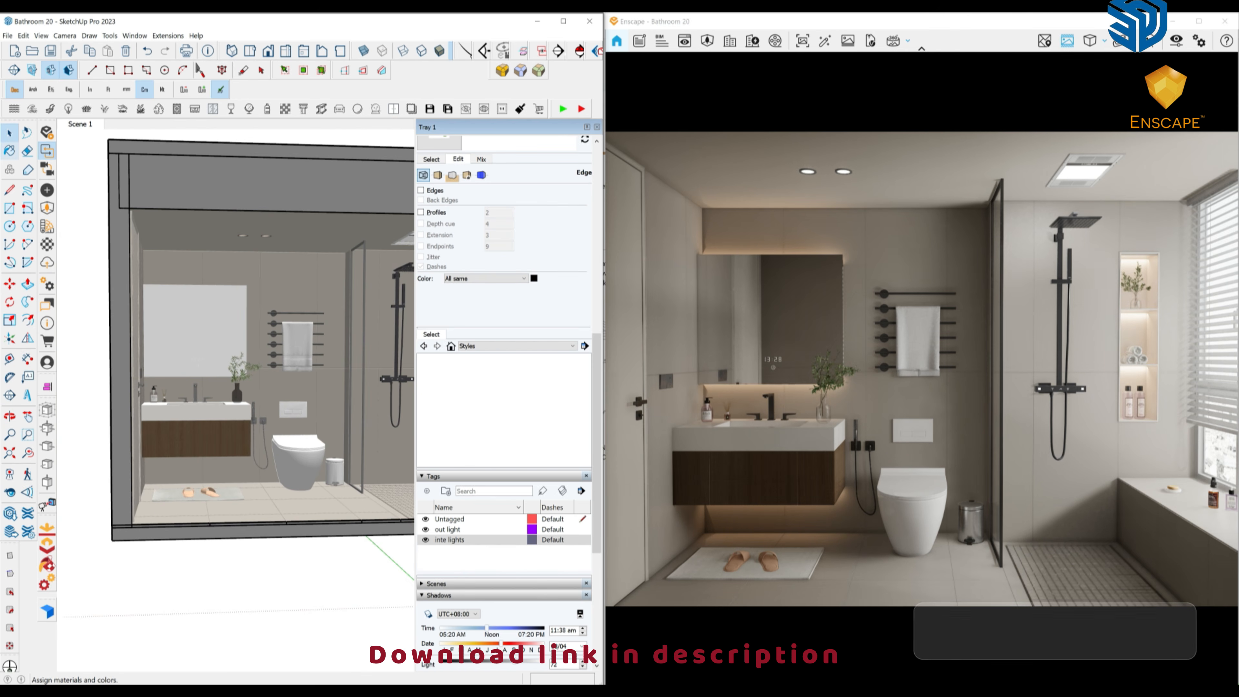
pyautogui.click(10, 150)
# In the Enscape Material Editor, darken CGmodelers_mat_48's albedo colour slightly.
pyautogui.click(47, 245)
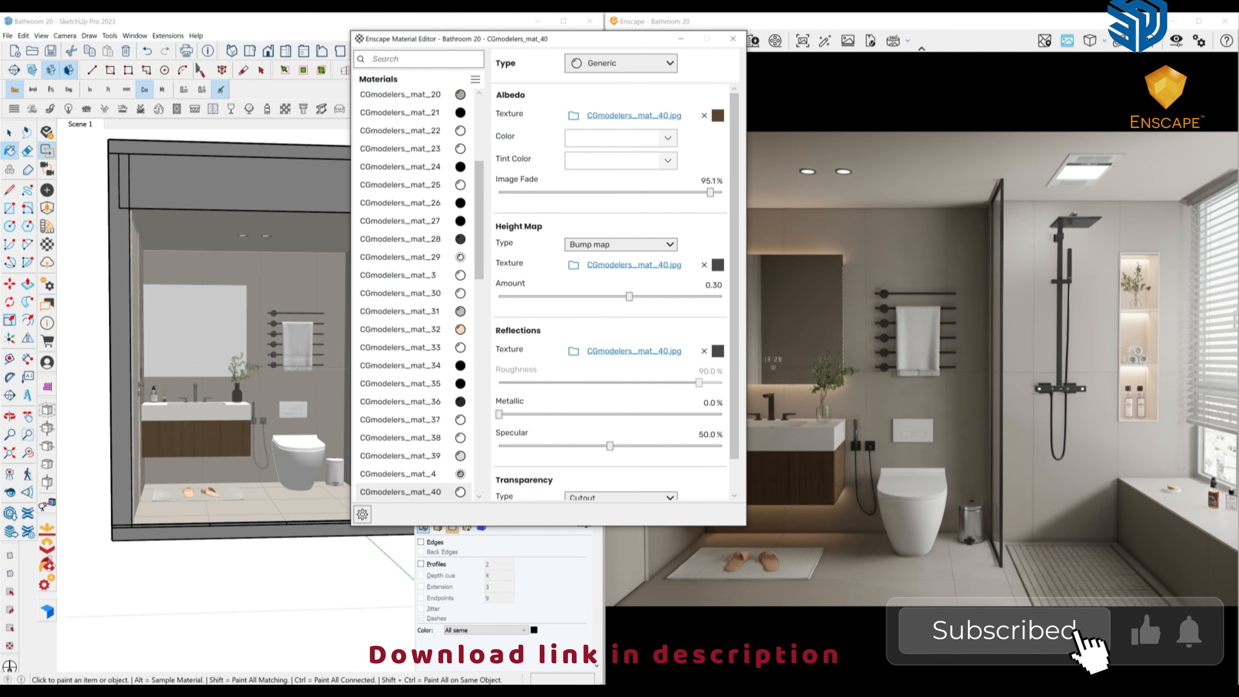
pyautogui.moveTo(244, 371)
pyautogui.mouseDown(button='middle')
pyautogui.moveTo(200, 361)
pyautogui.moveTo(190, 391)
pyautogui.mouseUp(button='middle')
pyautogui.scroll(4, 195, 302)
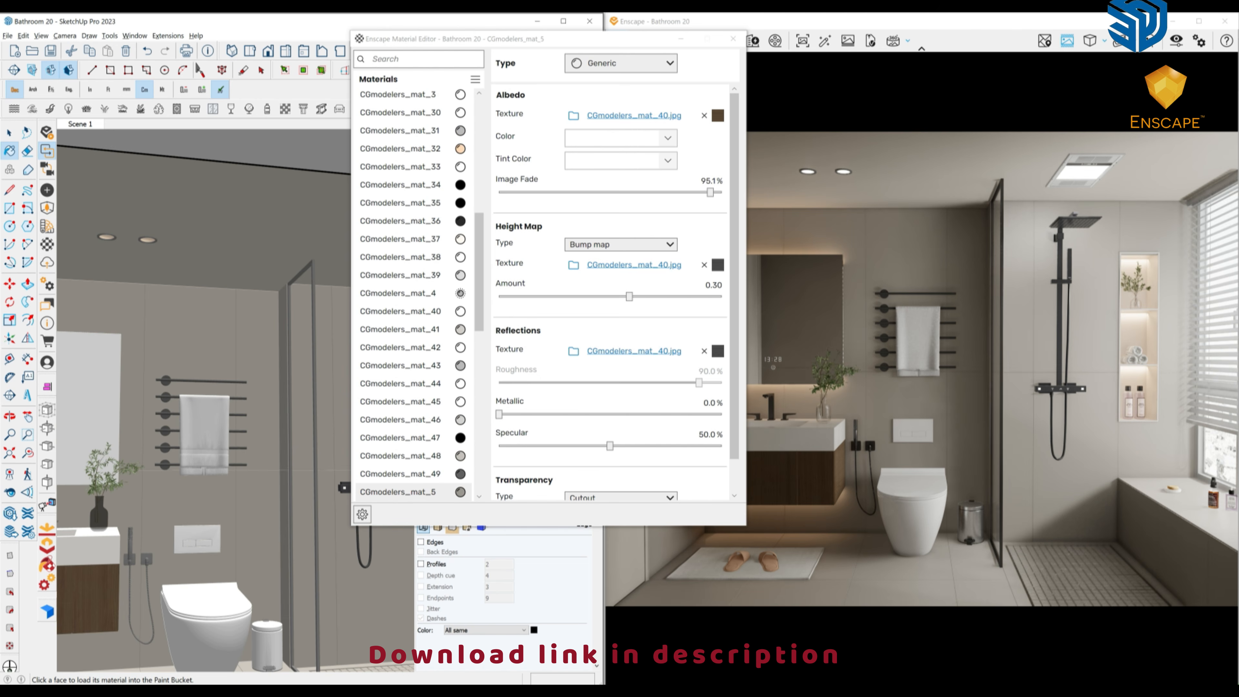
pyautogui.scroll(-5, 205, 390)
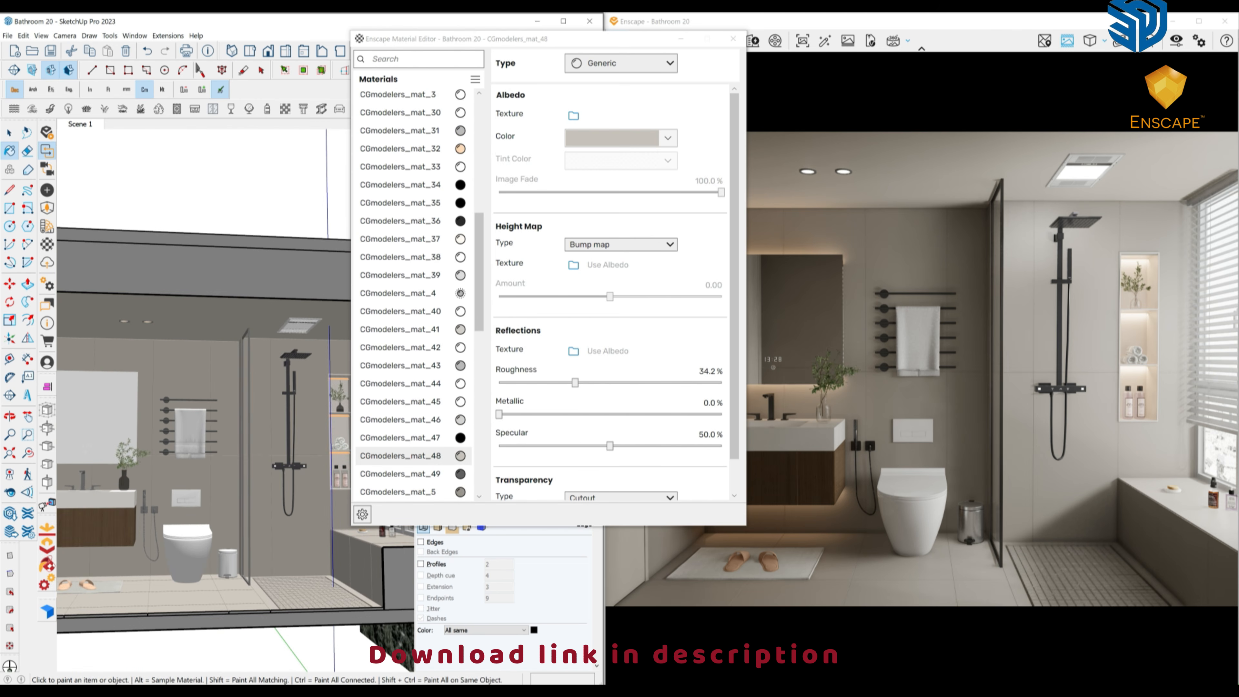
pyautogui.click(668, 138)
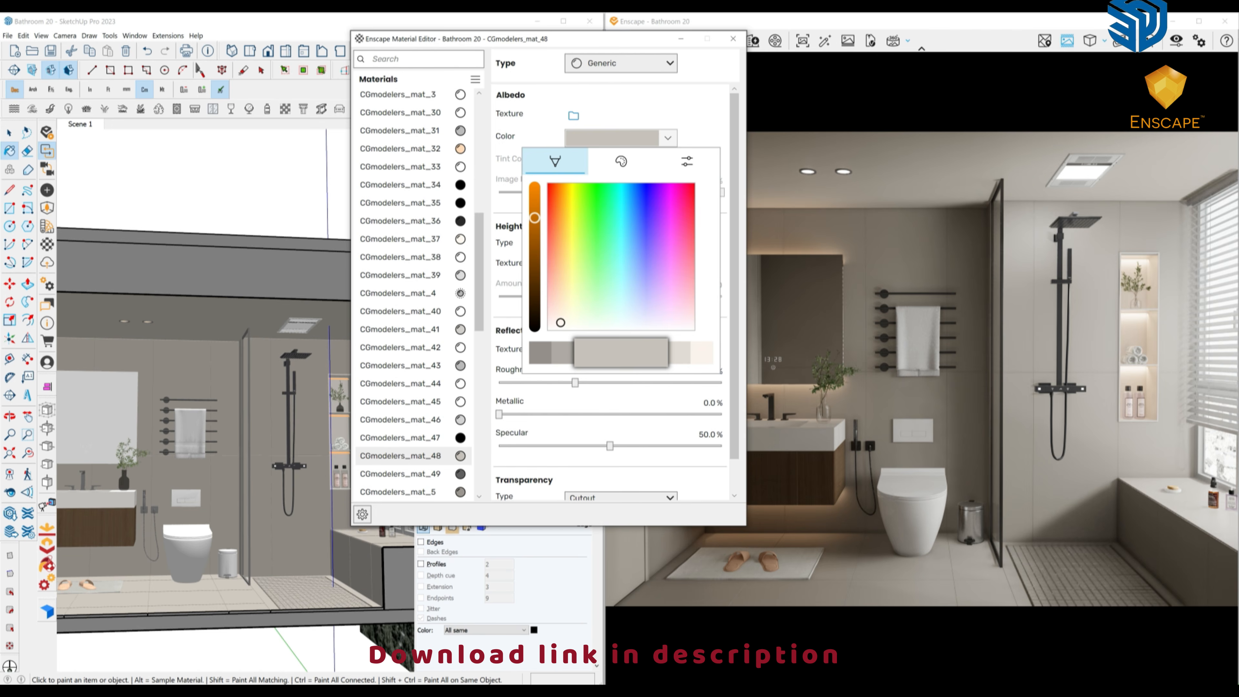
pyautogui.moveTo(534, 218); pyautogui.dragTo(534, 223)
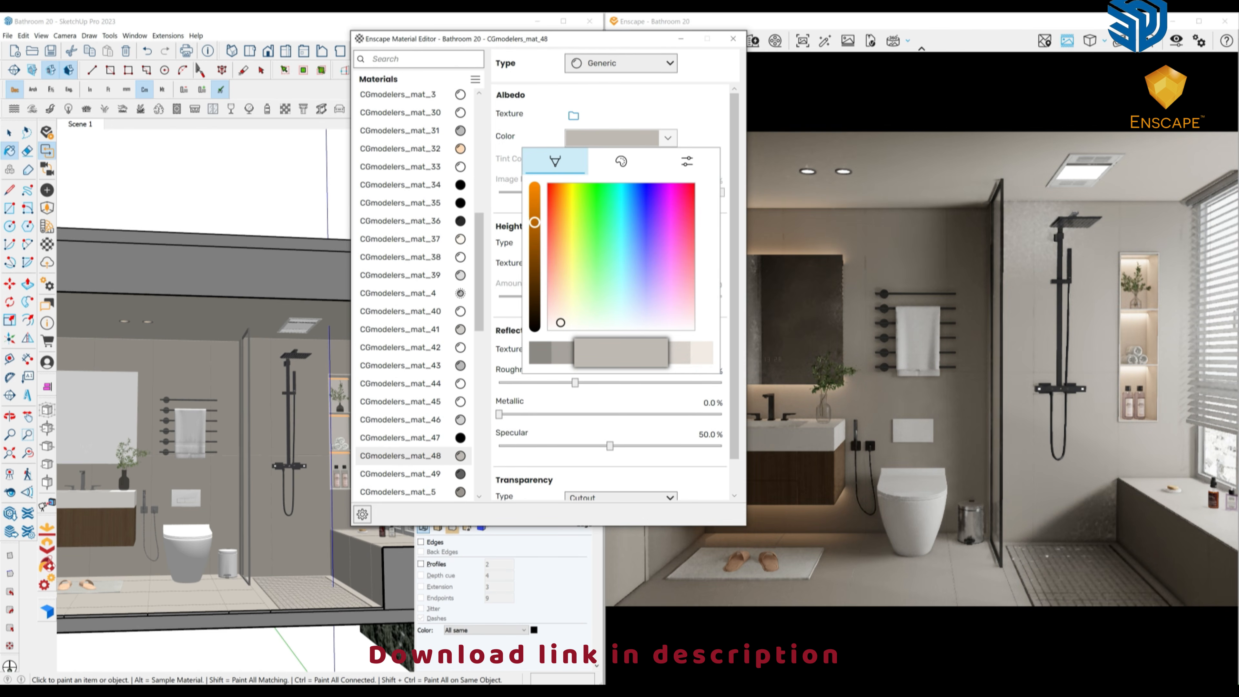
# Sample CGmodelers_mat_5 and set its roughness to about 47.5%.
pyautogui.moveTo(312, 454)
pyautogui.keyDown('shift'); pyautogui.mouseDown(button='middle')
pyautogui.moveTo(183, 443)
pyautogui.moveTo(188, 480)
pyautogui.mouseUp(button='middle'); pyautogui.keyUp('shift')
pyautogui.keyDown('alt'); pyautogui.click(222, 581); pyautogui.keyUp('alt')
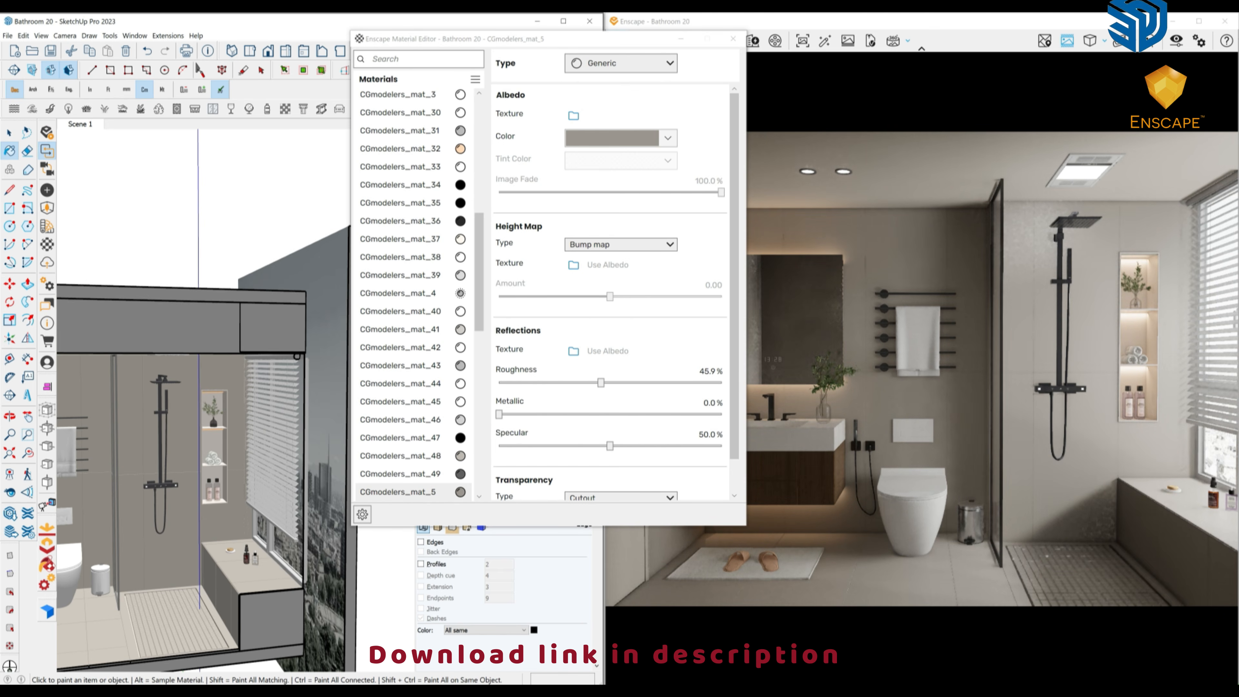
pyautogui.click(601, 383)
pyautogui.moveTo(607, 383); pyautogui.dragTo(604, 383)
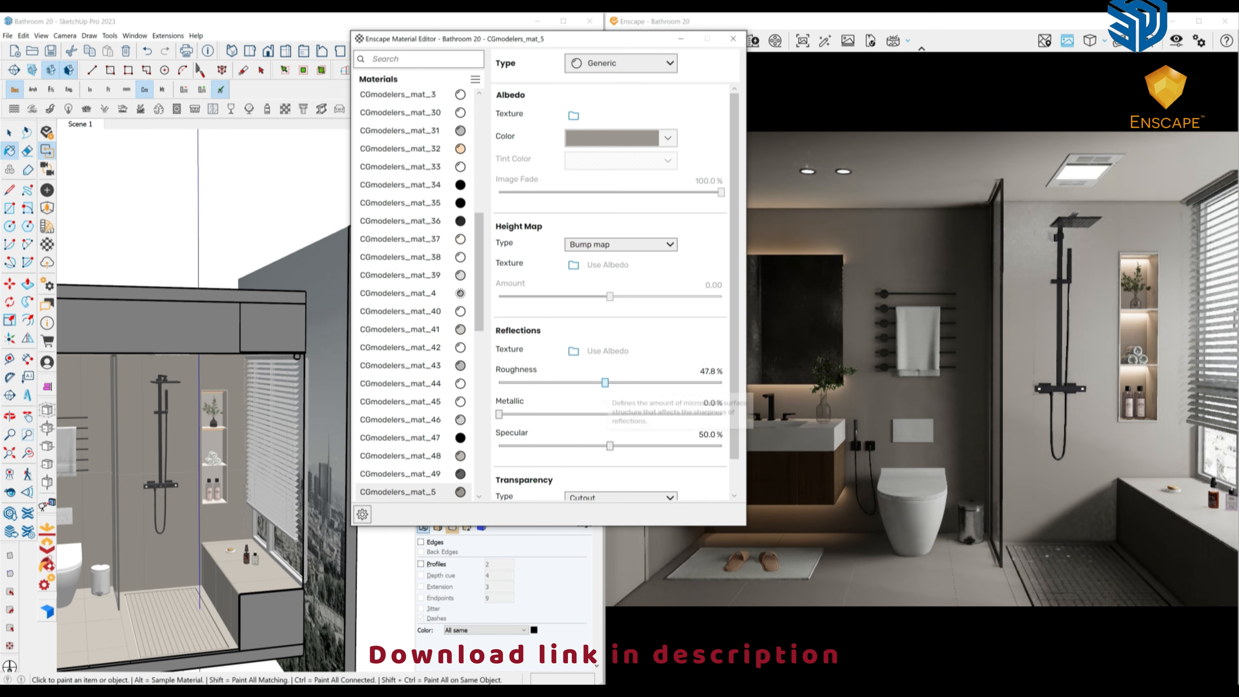
pyautogui.moveTo(183, 481); pyautogui.dragTo(285, 439, button='middle')
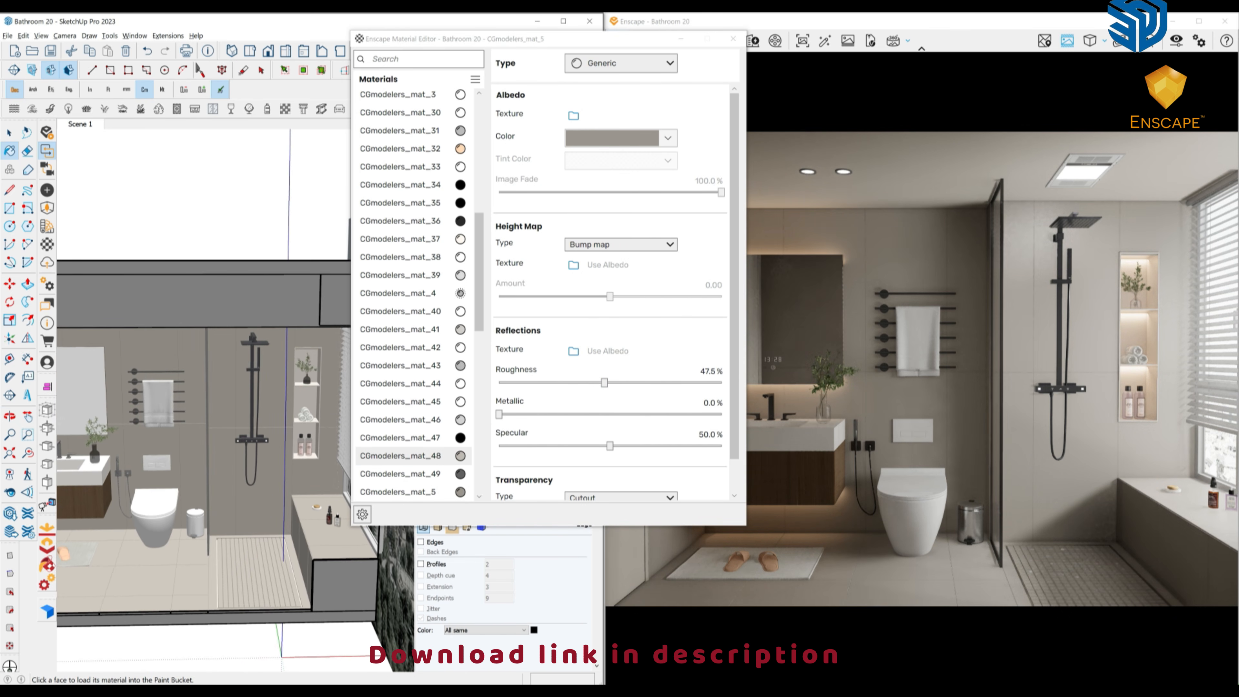
pyautogui.moveTo(575, 382); pyautogui.dragTo(596, 382)
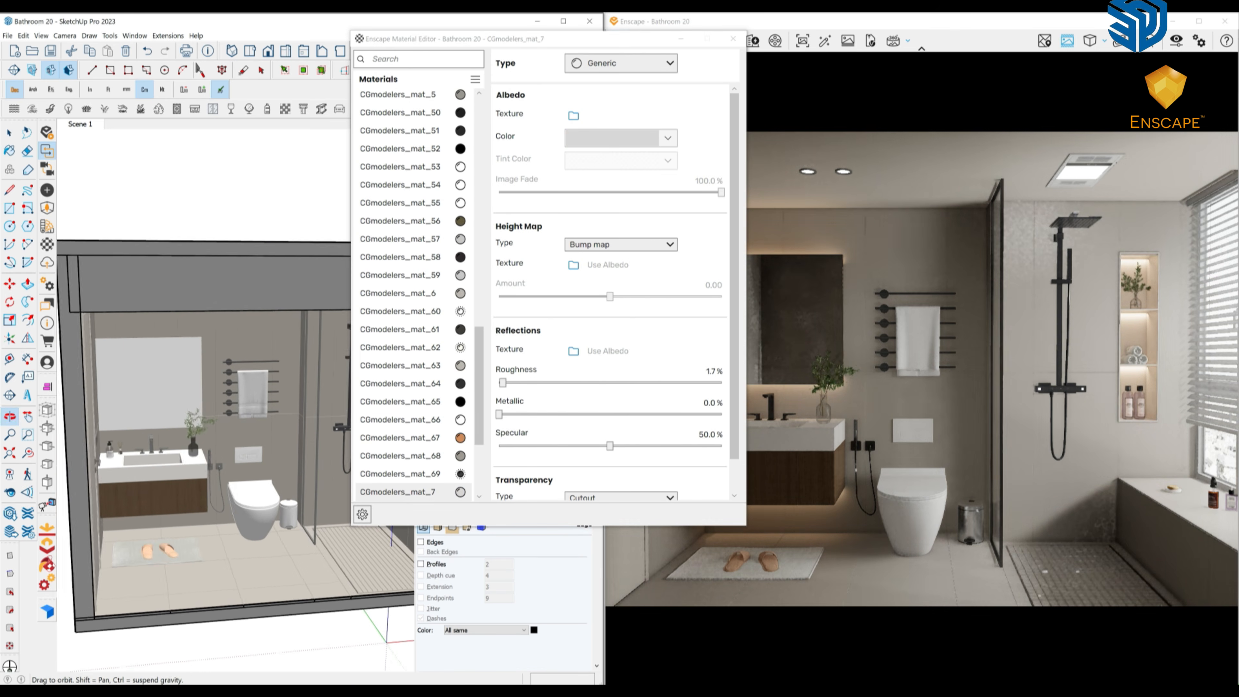
# Sample the hand shower, bin (CGmodelers_mat_19) and CGmodelers_mat_7 materials.
pyautogui.moveTo(254, 439); pyautogui.dragTo(220, 441, button='middle')
pyautogui.scroll(8, 249, 460)
pyautogui.press('b')
pyautogui.keyDown('alt'); pyautogui.click(248, 460); pyautogui.keyUp('alt')
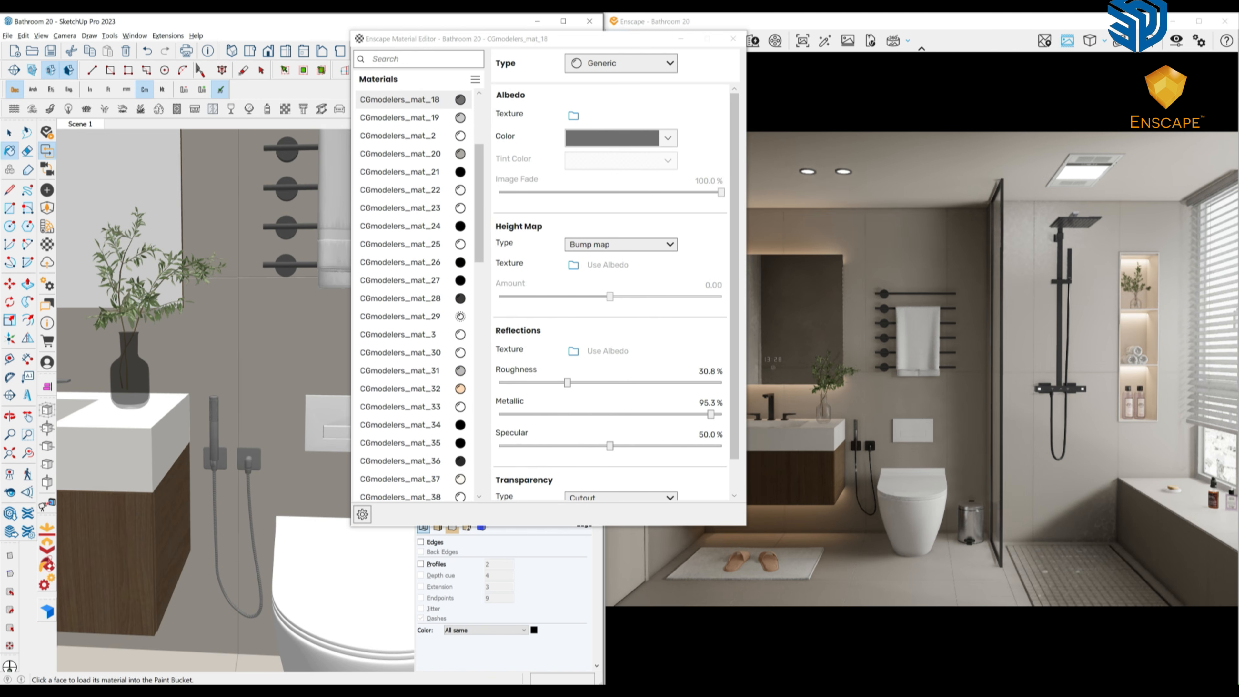
pyautogui.scroll(-4, 248, 460)
pyautogui.keyDown('shift'); pyautogui.moveTo(312, 460); pyautogui.dragTo(196, 464, button='middle'); pyautogui.keyUp('shift')
pyautogui.keyDown('alt'); pyautogui.click(238, 597); pyautogui.keyUp('alt')
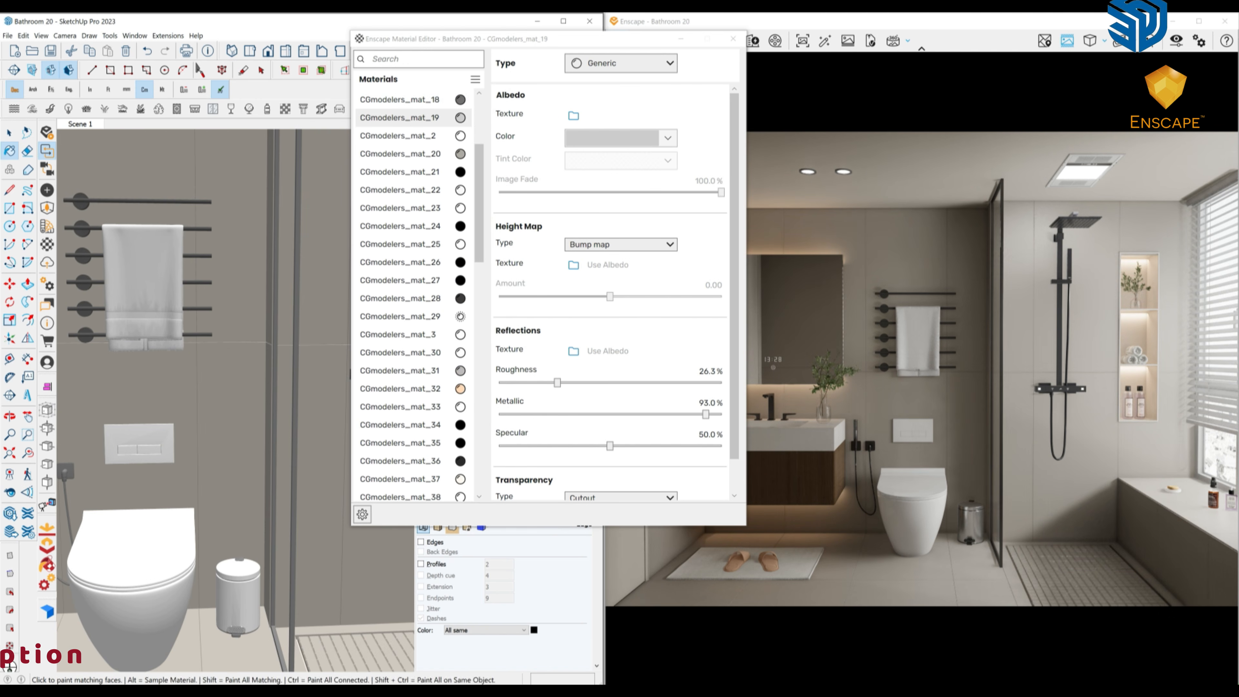
pyautogui.moveTo(147, 557)
pyautogui.mouseDown(button='middle')
pyautogui.moveTo(174, 584)
pyautogui.moveTo(174, 571)
pyautogui.moveTo(296, 624)
pyautogui.mouseUp(button='middle')
pyautogui.keyDown('alt'); pyautogui.click(165, 583); pyautogui.keyUp('alt')
pyautogui.scroll(-3, 173, 561)
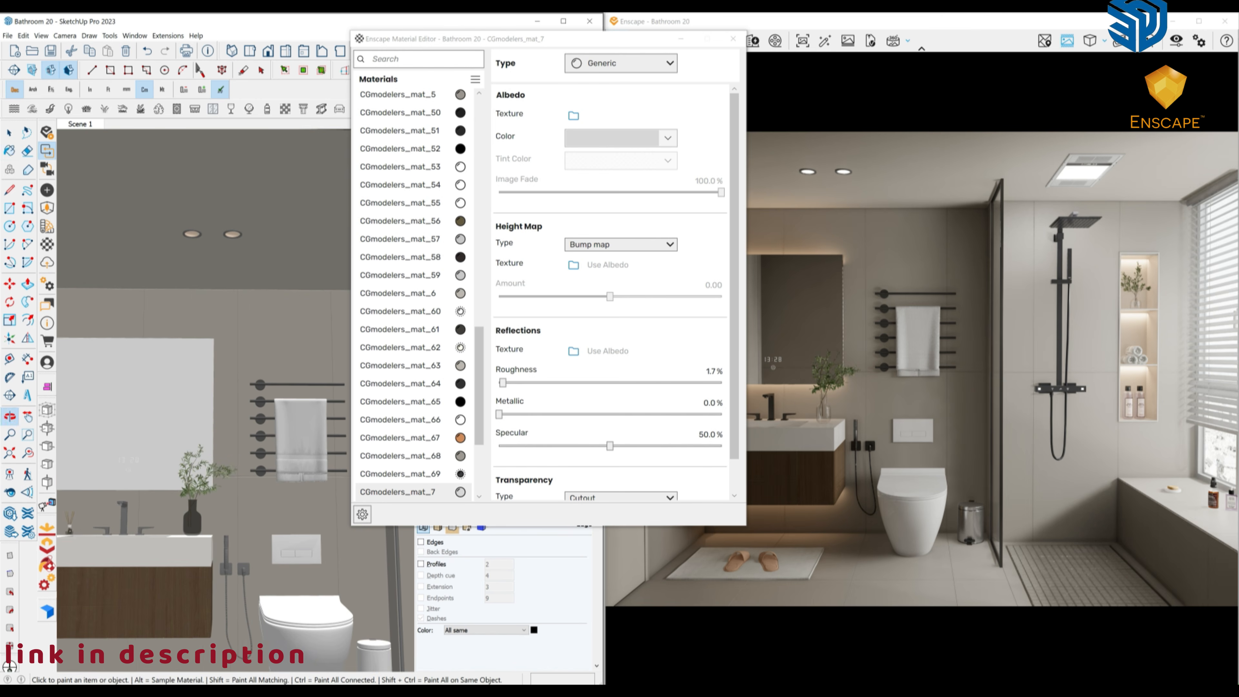
# Give the dark towel rack material 30% roughness and 95.4% metallic.
pyautogui.moveTo(258, 408); pyautogui.dragTo(178, 405, button='middle')
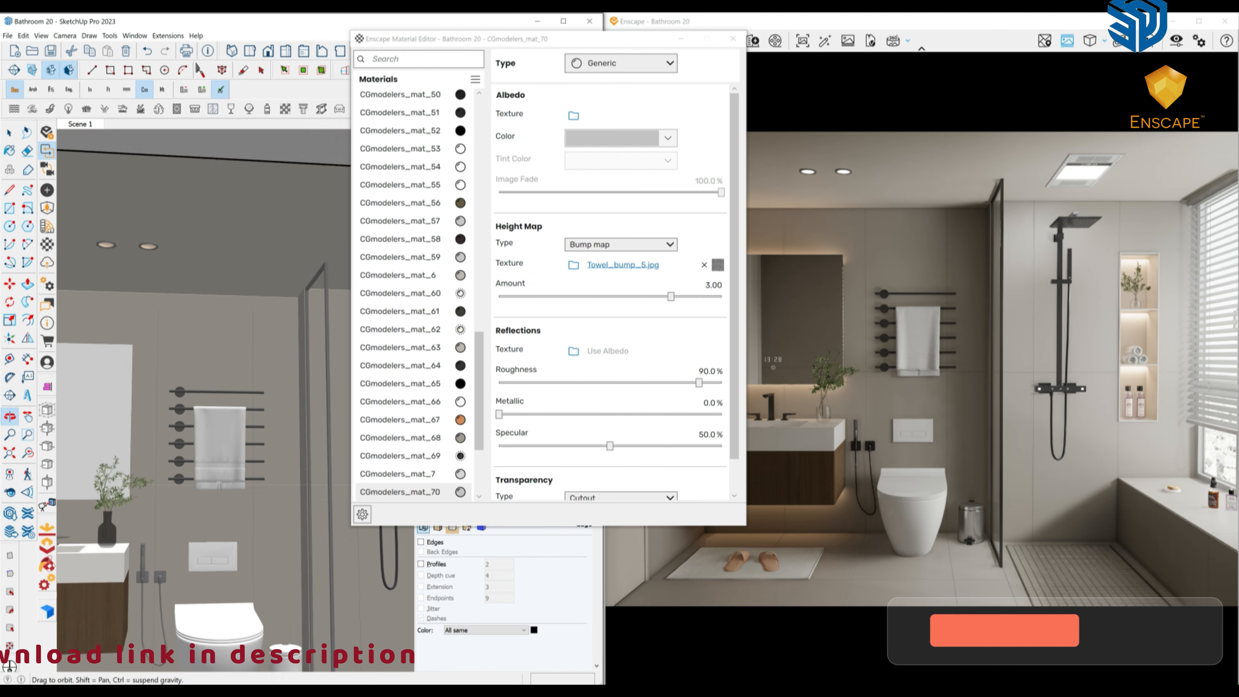
pyautogui.scroll(3, 178, 404)
pyautogui.keyDown('alt'); pyautogui.click(179, 418); pyautogui.keyUp('alt')
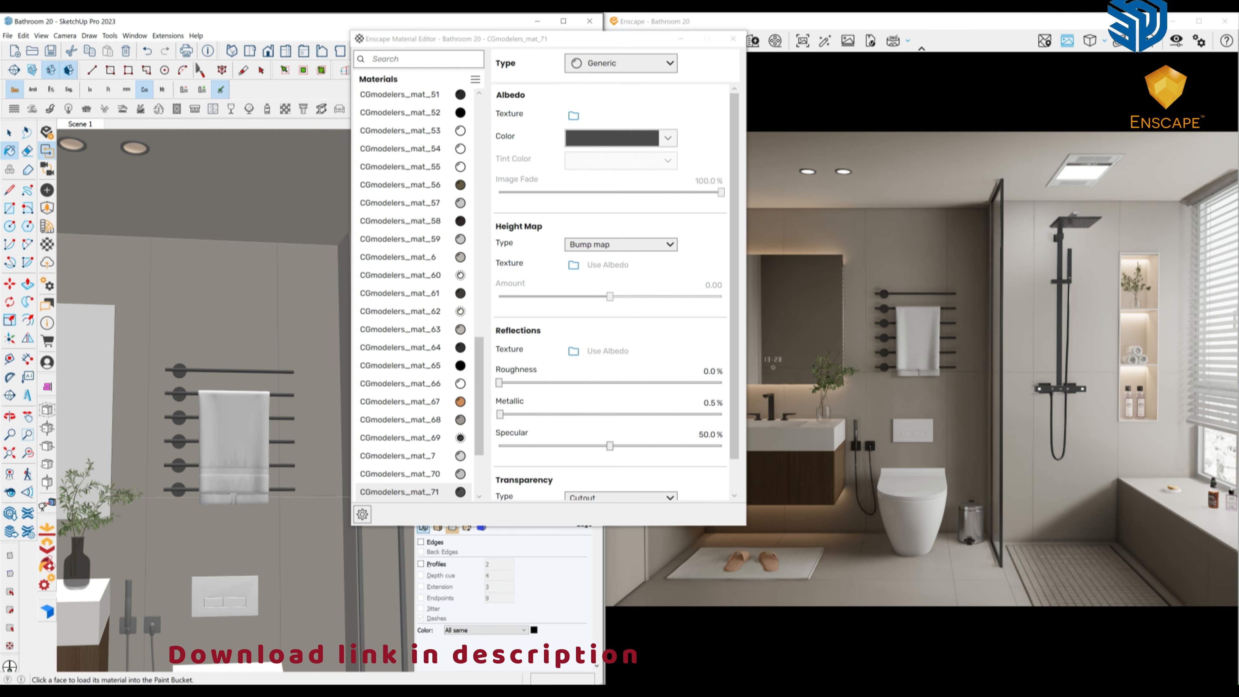
pyautogui.moveTo(498, 382); pyautogui.dragTo(565, 382)
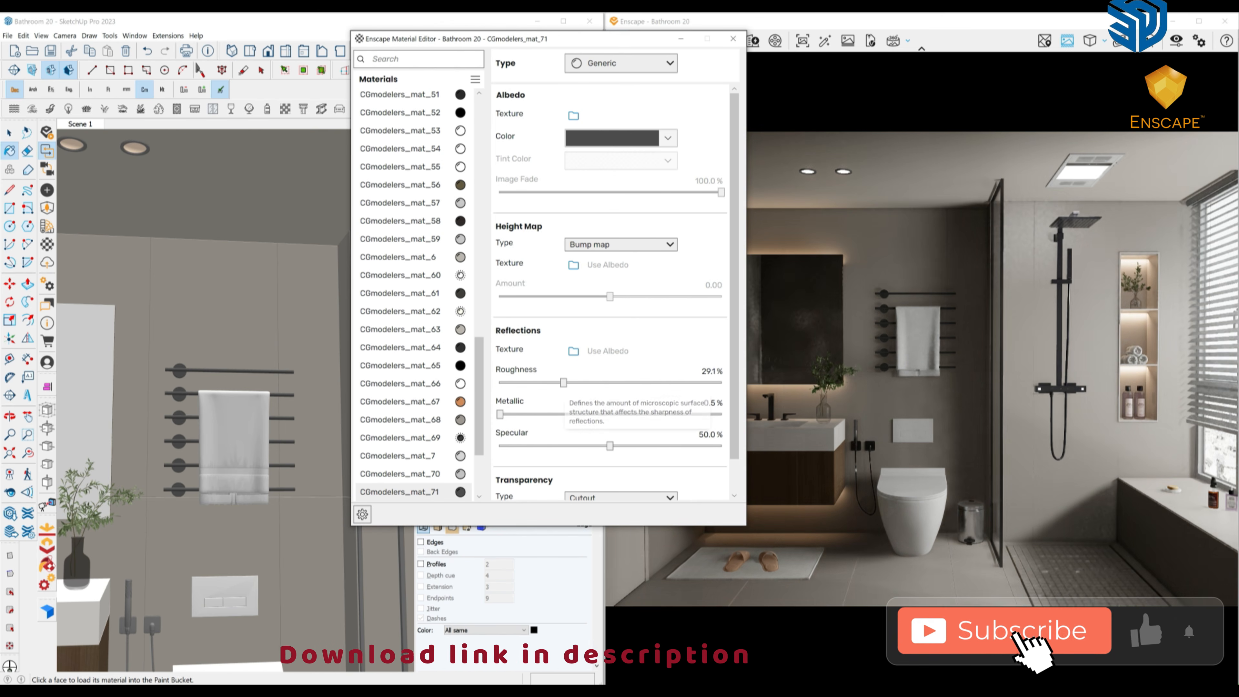
pyautogui.click(712, 414)
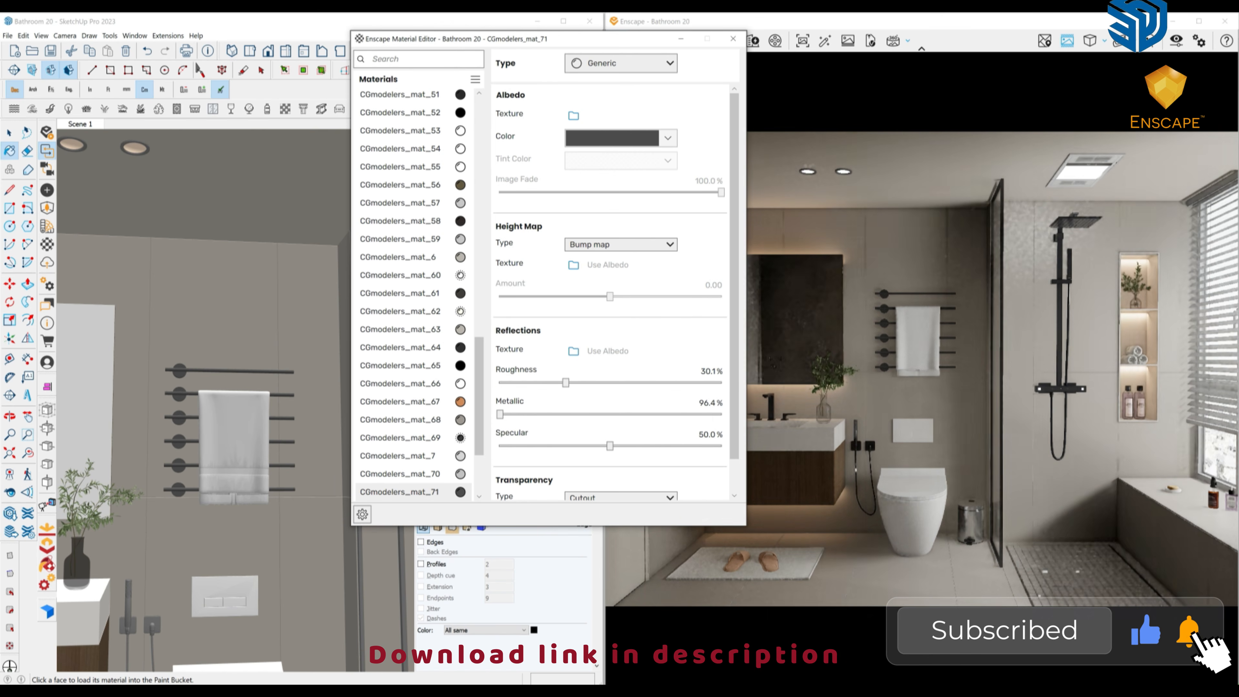
pyautogui.moveTo(713, 414); pyautogui.dragTo(710, 414)
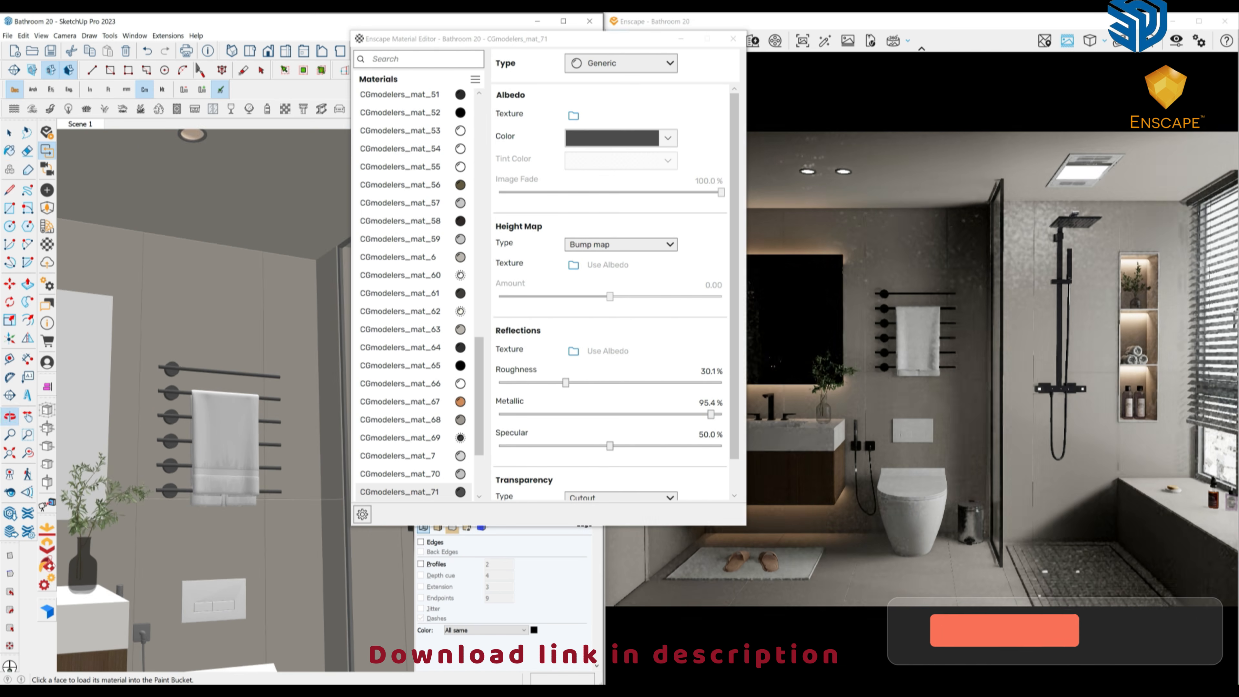
# Sample the plant's material and the vase glass material.
pyautogui.scroll(-3, 205, 429)
pyautogui.moveTo(205, 430); pyautogui.dragTo(180, 420, button='middle')
pyautogui.scroll(4, 180, 420)
pyautogui.scroll(3, 219, 503)
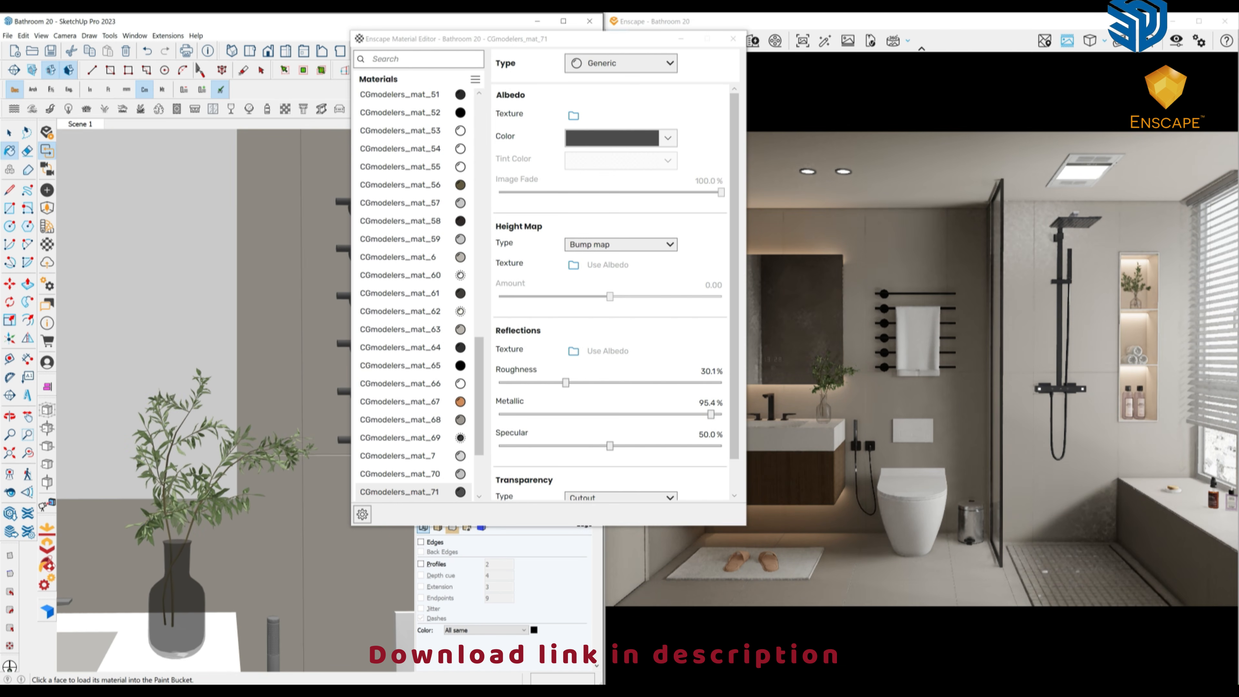
pyautogui.keyDown('alt'); pyautogui.click(219, 503); pyautogui.keyUp('alt')
pyautogui.scroll(-2, 219, 502)
pyautogui.keyDown('shift'); pyautogui.moveTo(193, 567); pyautogui.dragTo(299, 540, button='middle'); pyautogui.keyUp('shift')
pyautogui.keyDown('alt'); pyautogui.click(298, 542); pyautogui.keyUp('alt')
# Load the faucet's CGmodelers_mat_18 and check its colour without changing it.
pyautogui.keyDown('alt'); pyautogui.click(161, 524); pyautogui.keyUp('alt')
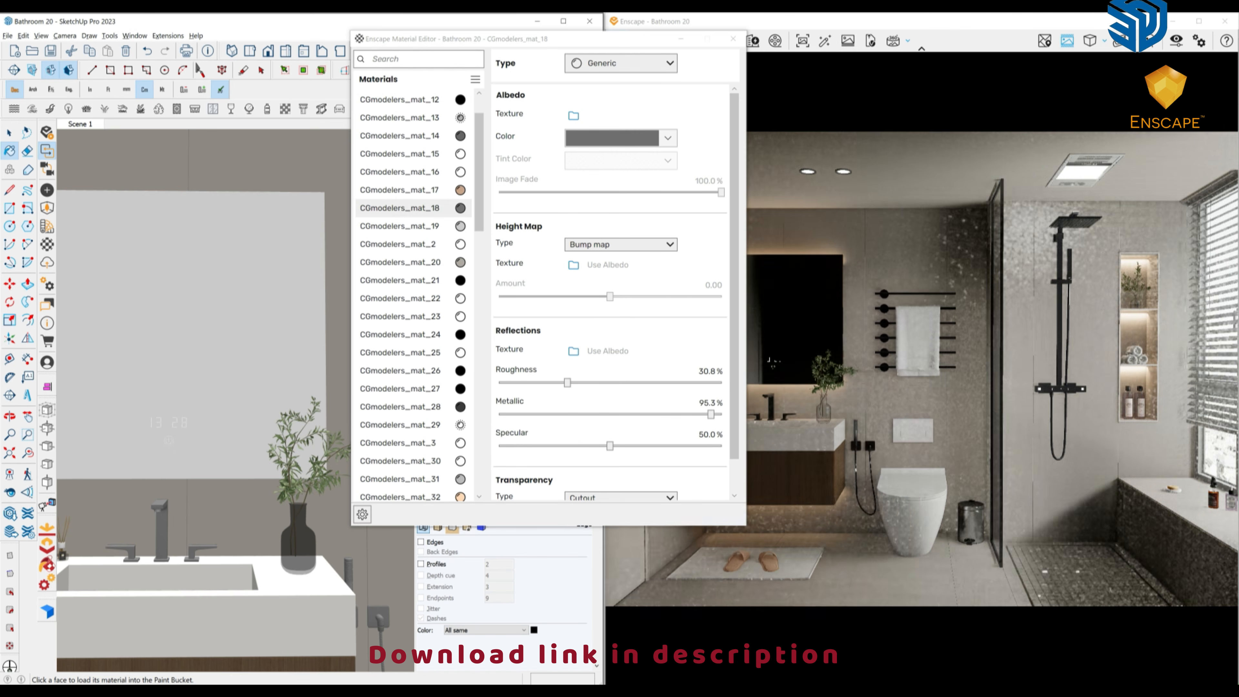
pyautogui.scroll(-4, 188, 507)
pyautogui.moveTo(188, 507); pyautogui.dragTo(154, 507, button='middle')
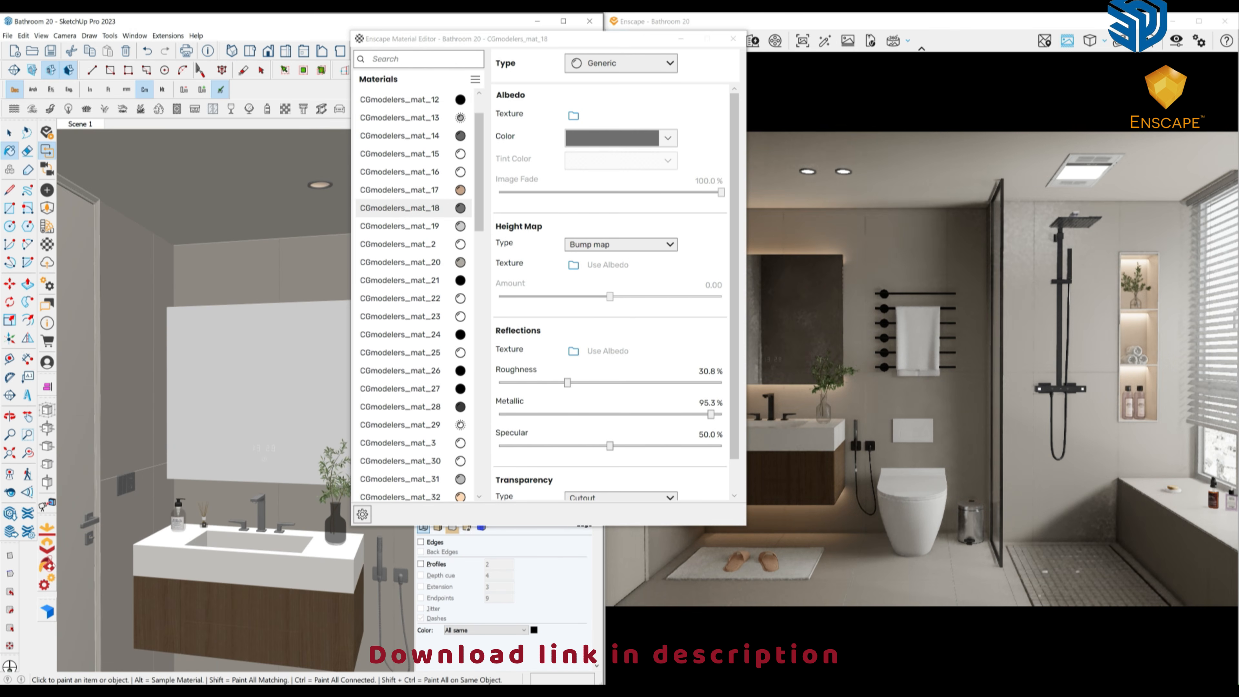
pyautogui.click(668, 138)
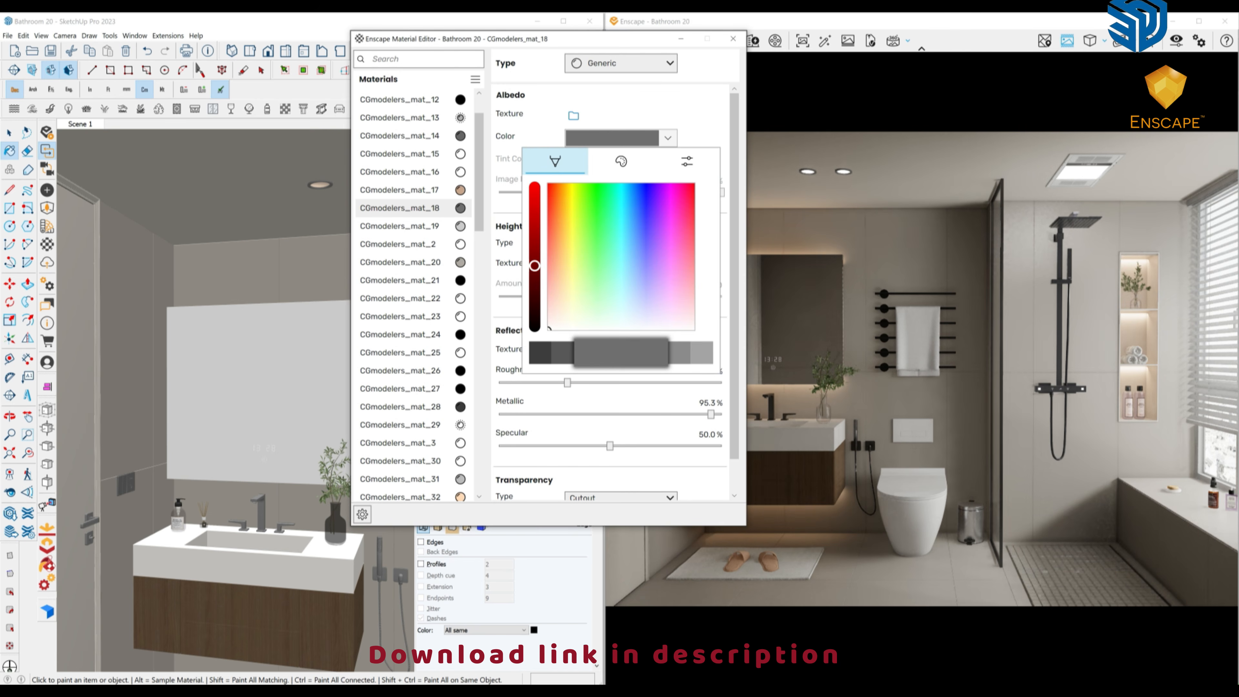
pyautogui.click(188, 513)
pyautogui.scroll(6, 188, 513)
# Sample the soap bottle and lower its label material CGmodelers_mat_33's roughness to 47.1%.
pyautogui.keyDown('alt'); pyautogui.click(161, 471); pyautogui.keyUp('alt')
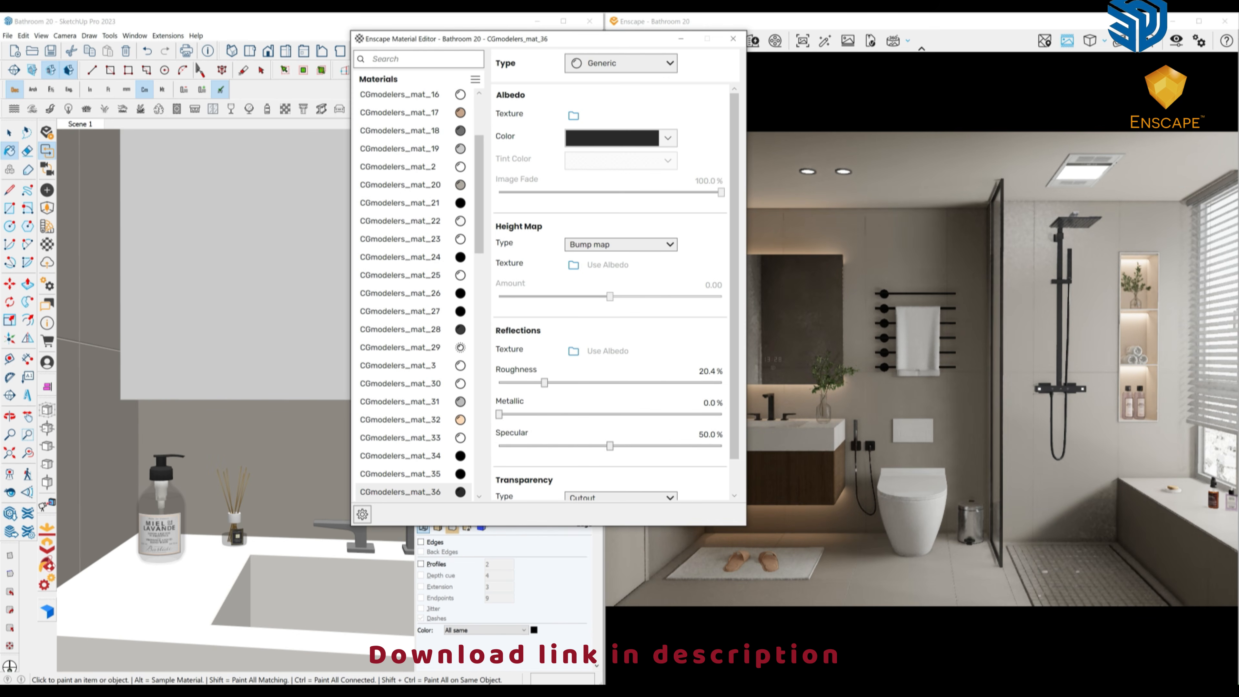
pyautogui.moveTo(198, 500); pyautogui.dragTo(222, 493, button='middle')
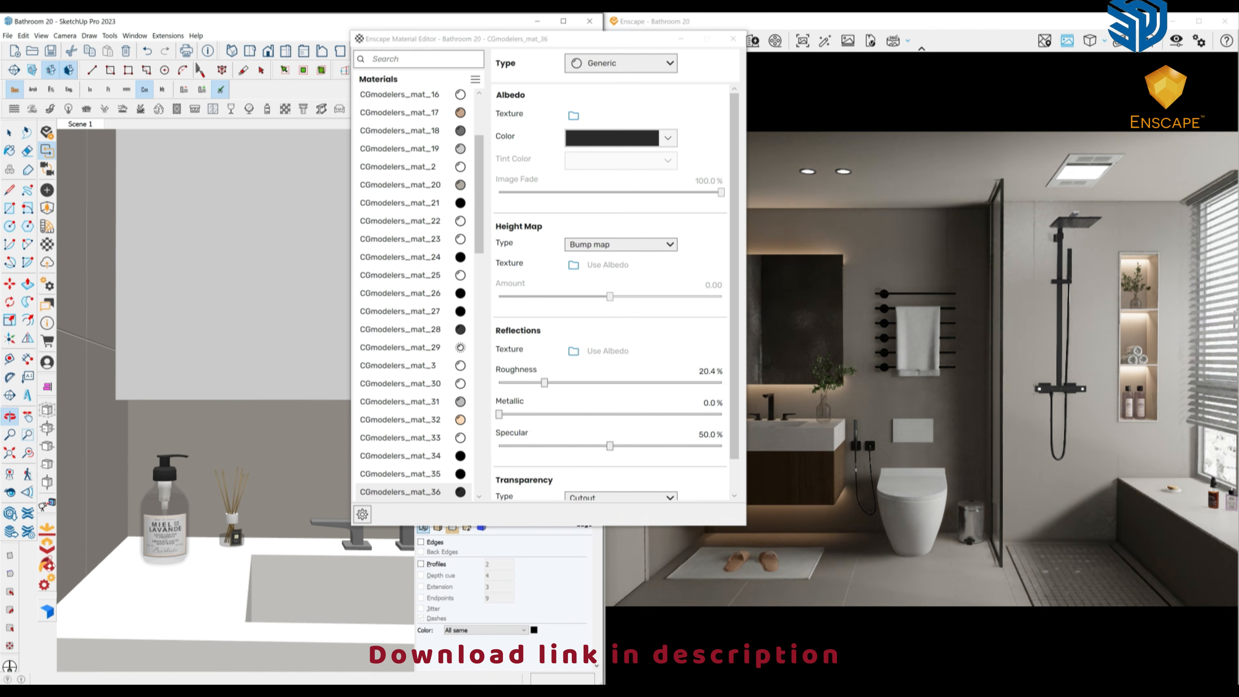
pyautogui.scroll(-1, 222, 493)
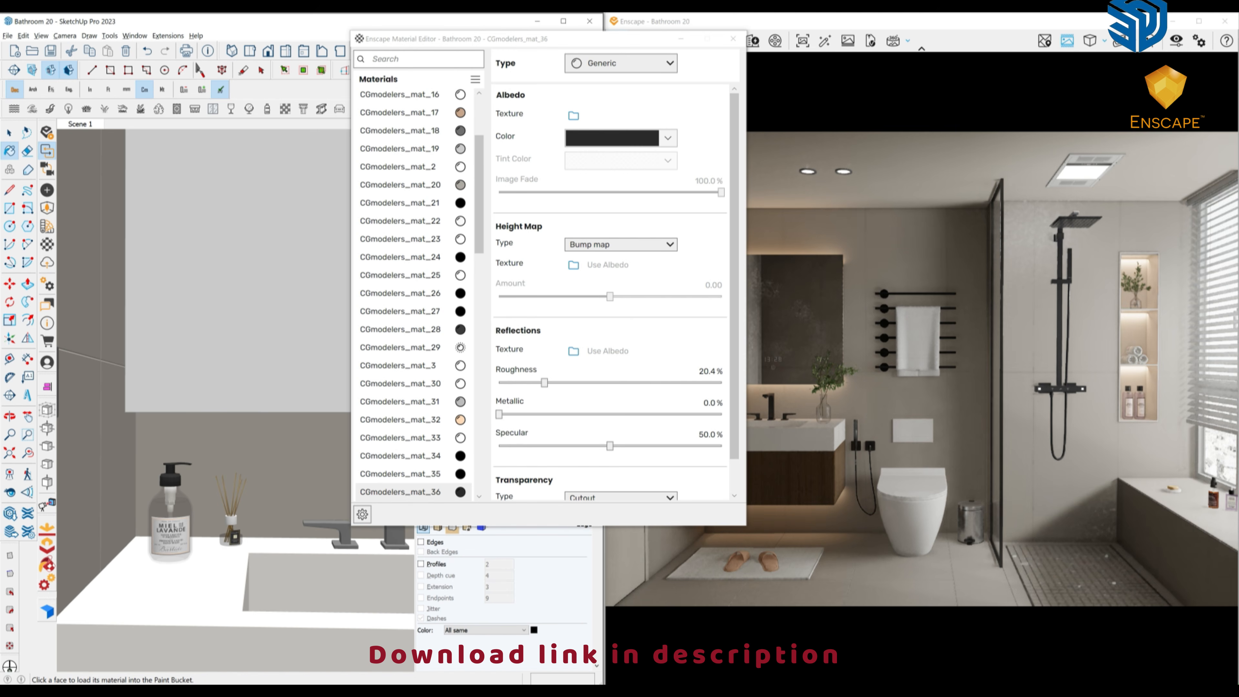
pyautogui.moveTo(183, 522)
pyautogui.mouseDown(button='middle')
pyautogui.moveTo(183, 535)
pyautogui.moveTo(163, 525)
pyautogui.mouseUp(button='middle')
pyautogui.keyDown('alt'); pyautogui.click(171, 537); pyautogui.keyUp('alt')
pyautogui.scroll(-2, 163, 524)
pyautogui.moveTo(721, 383); pyautogui.dragTo(604, 383)
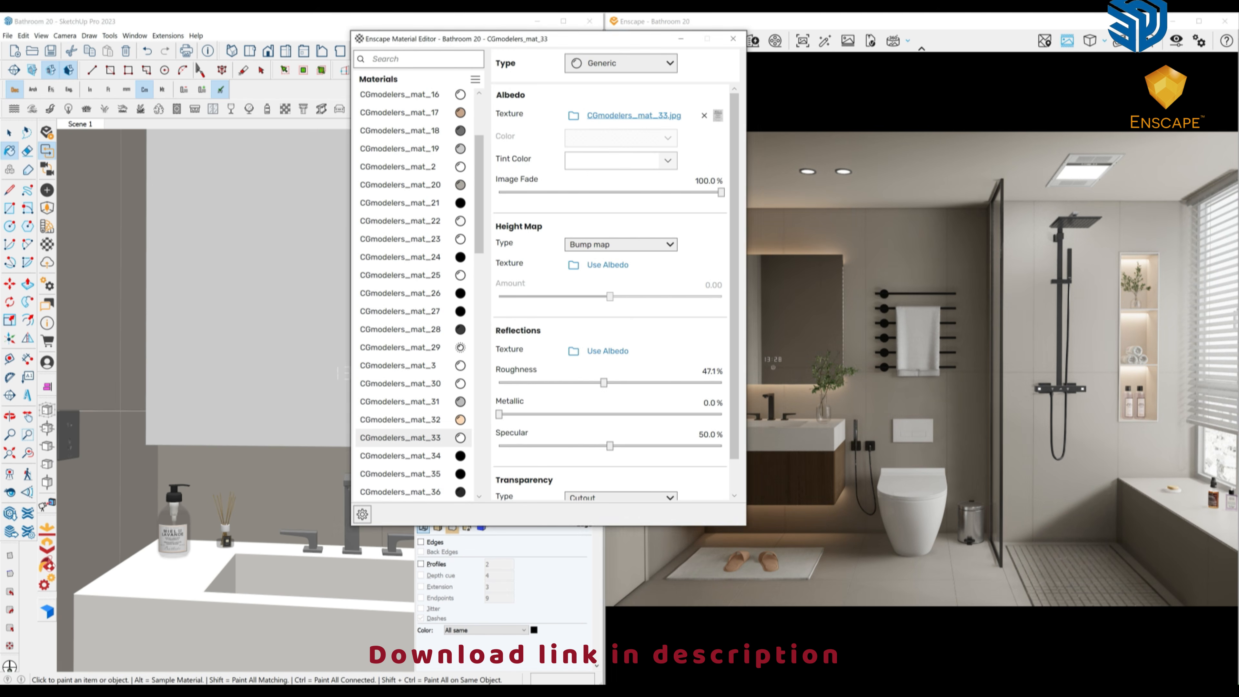
# Load the mirror's material into the Enscape Material Editor.
pyautogui.moveTo(215, 508); pyautogui.dragTo(204, 488, button='middle')
pyautogui.scroll(-4, 200, 512)
pyautogui.moveTo(273, 468); pyautogui.dragTo(219, 468, button='middle')
pyautogui.keyDown('alt'); pyautogui.click(239, 468); pyautogui.keyUp('alt')
pyautogui.scroll(6, 244, 469)
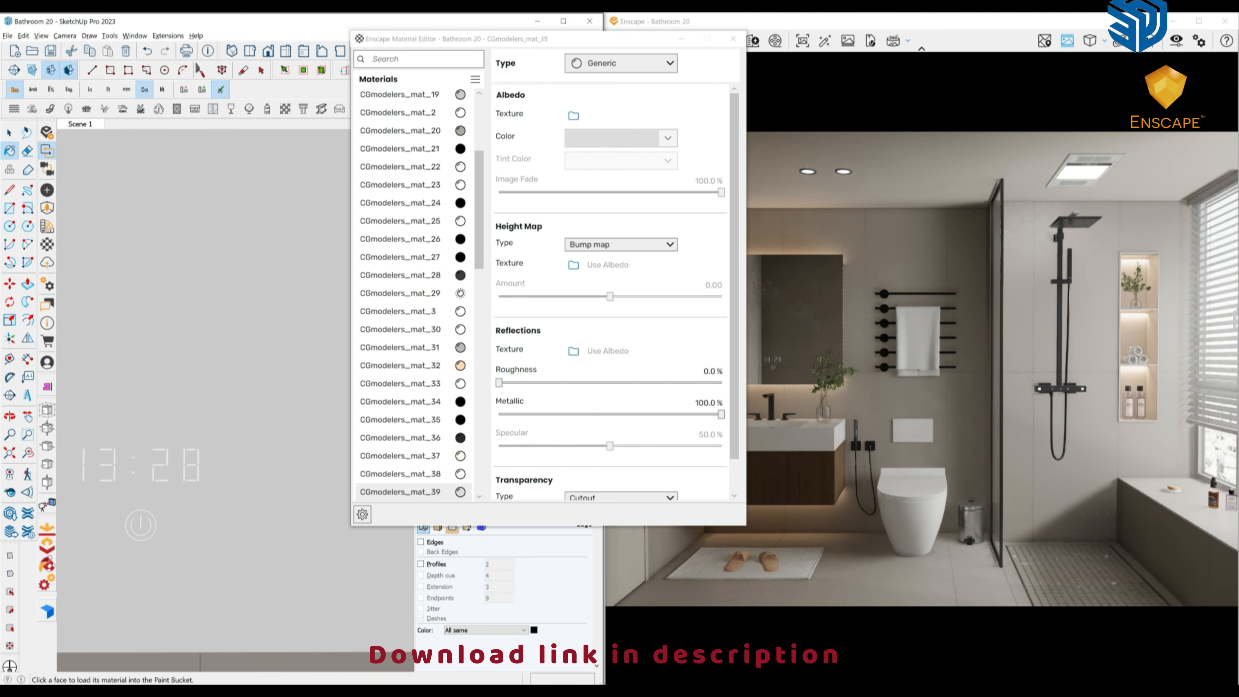
# Sample the clock's CGmodelers_mat_29 material and set its albedo colour to a dark orange.
pyautogui.keyDown('alt'); pyautogui.click(160, 465); pyautogui.keyUp('alt')
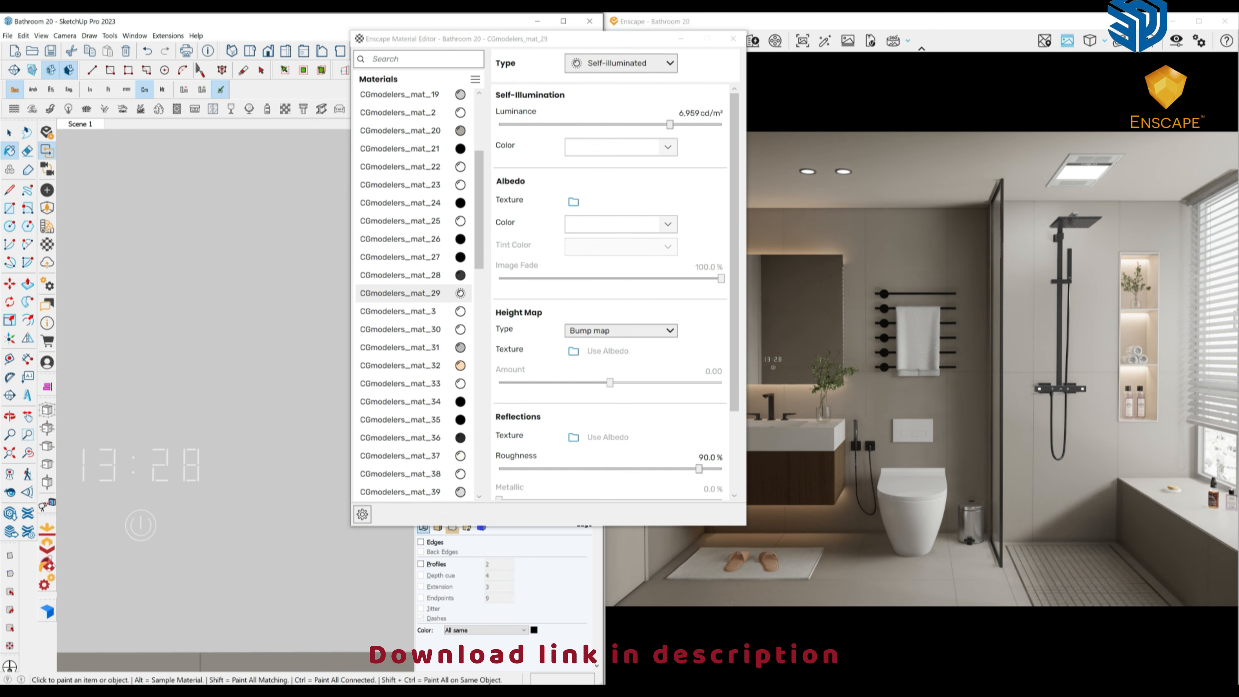
pyautogui.scroll(-4, 215, 474)
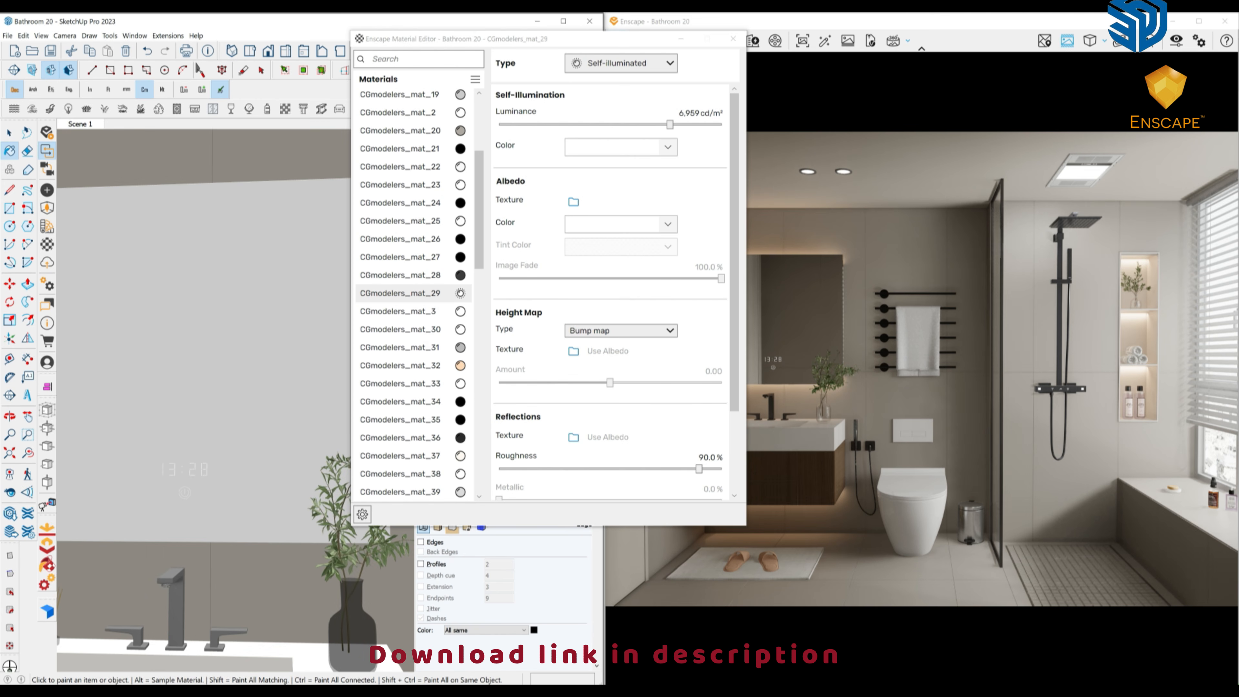
pyautogui.click(621, 224)
pyautogui.click(558, 329)
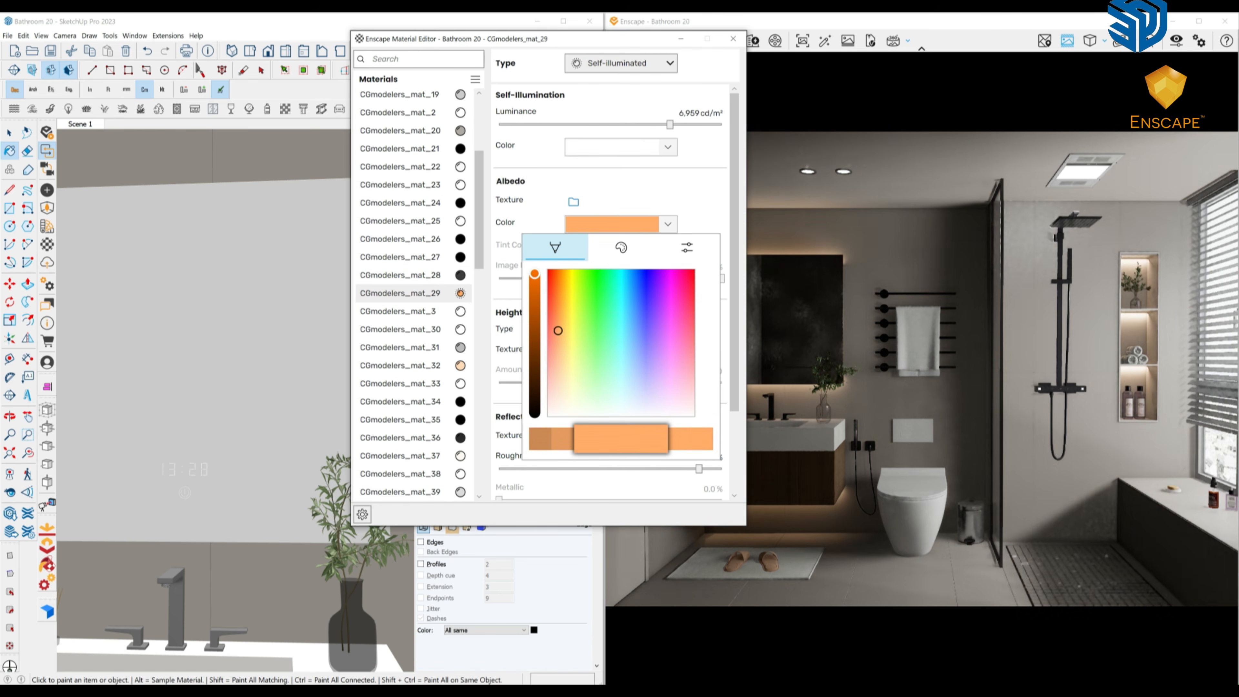
pyautogui.click(535, 297)
pyautogui.press('Escape')
# Set the self-illumination colour to a slightly darkened orange as well.
pyautogui.click(621, 147)
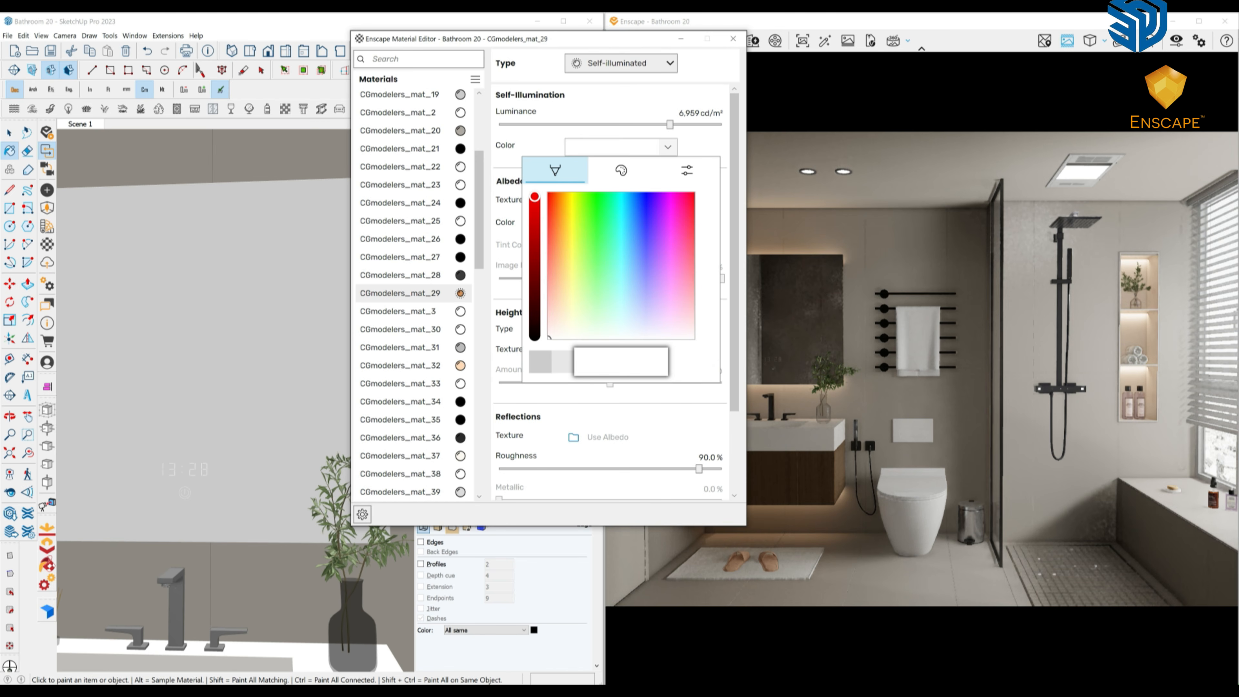
pyautogui.click(559, 234)
pyautogui.click(535, 210)
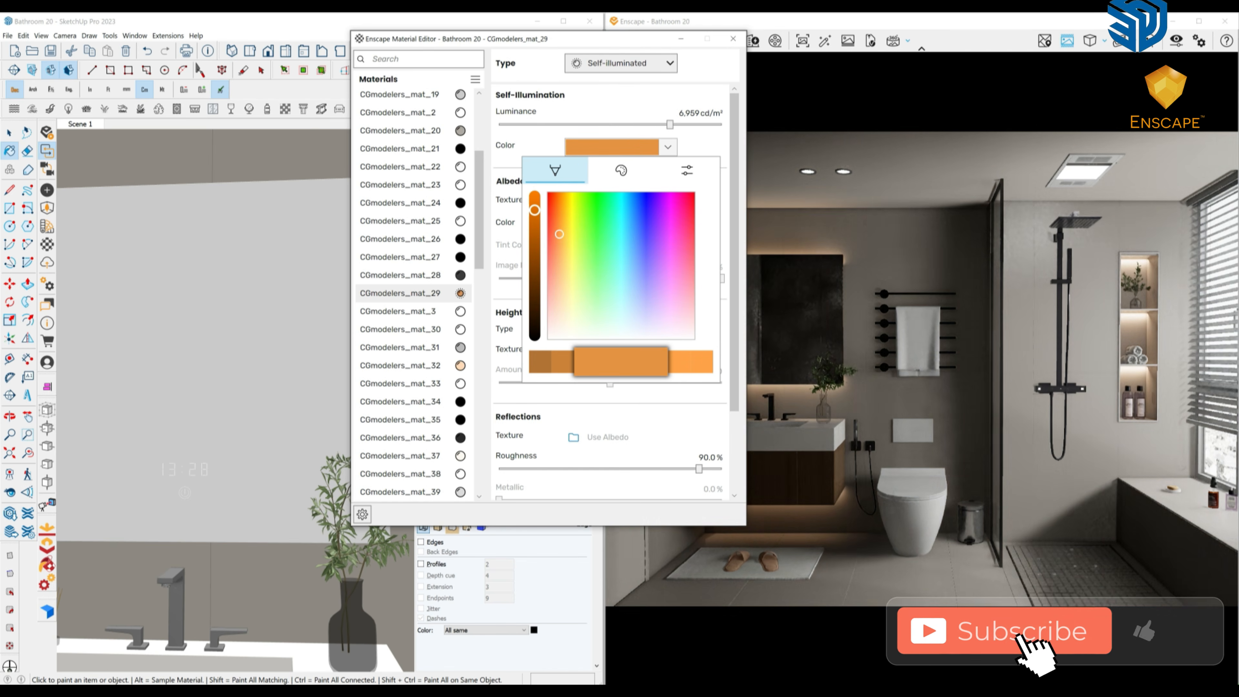
pyautogui.moveTo(205, 332); pyautogui.dragTo(239, 333, button='middle')
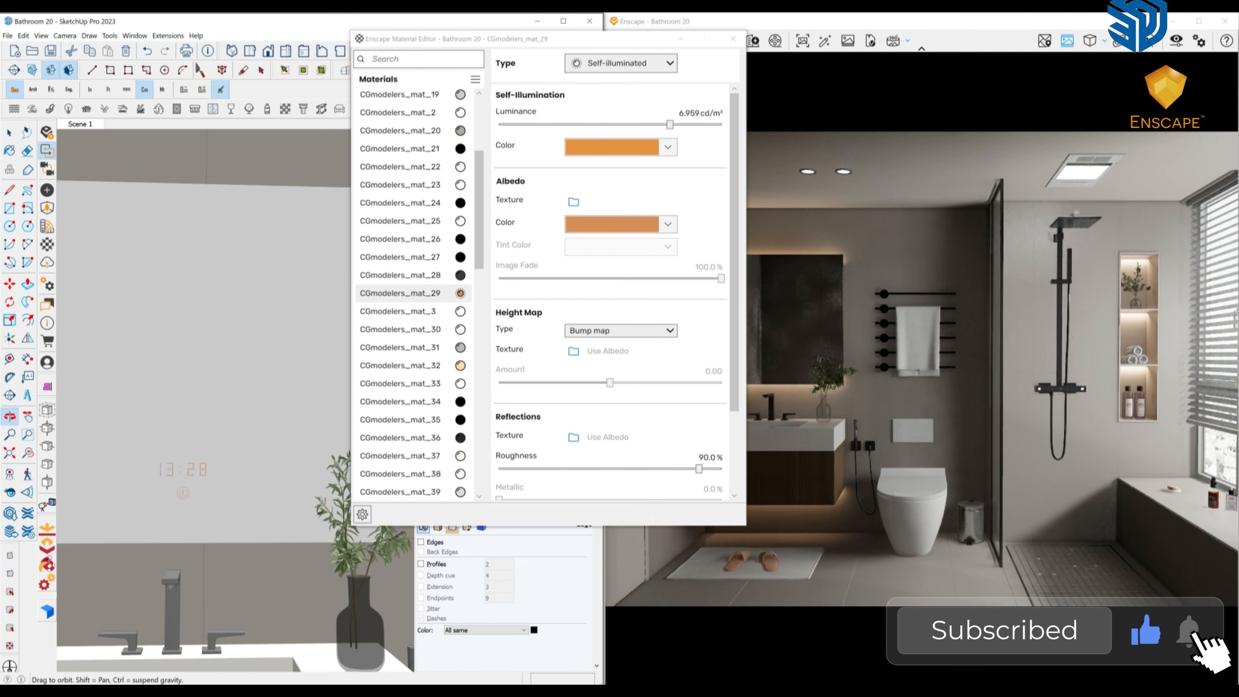
pyautogui.scroll(-3, 227, 435)
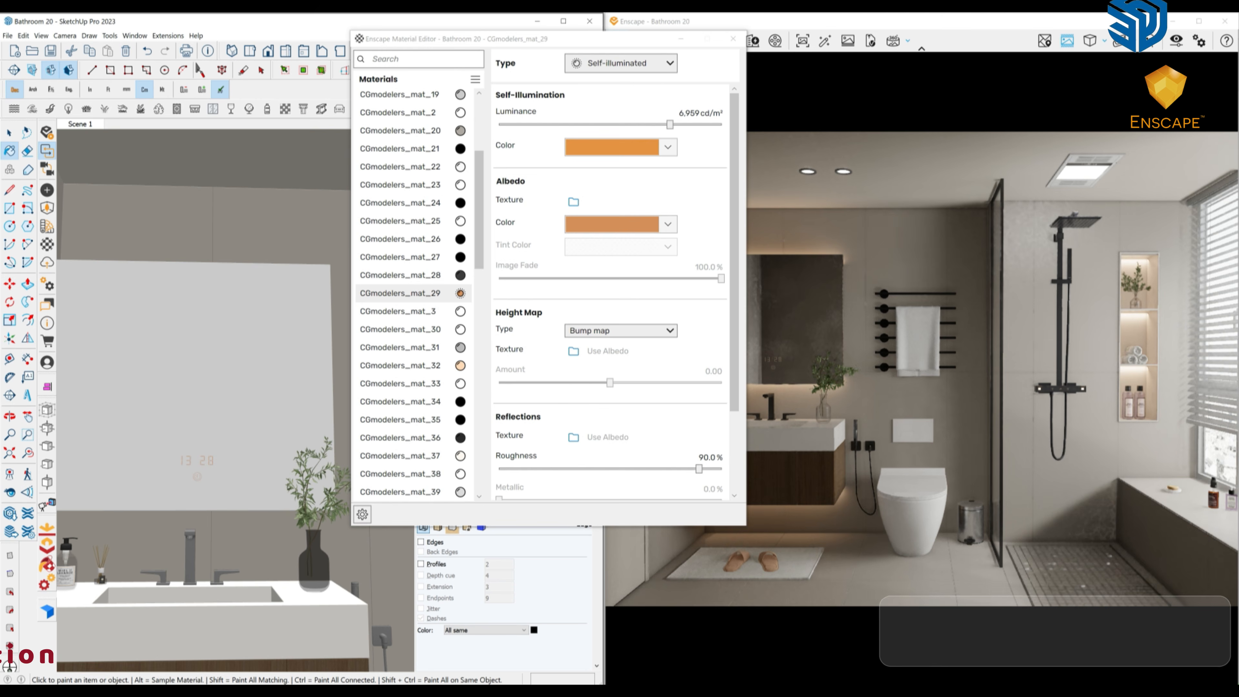
# Sample the light grey surface, wooden vanity and bath rug materials to inspect them.
pyautogui.moveTo(227, 435); pyautogui.dragTo(230, 436, button='middle')
pyautogui.scroll(-6, 227, 435)
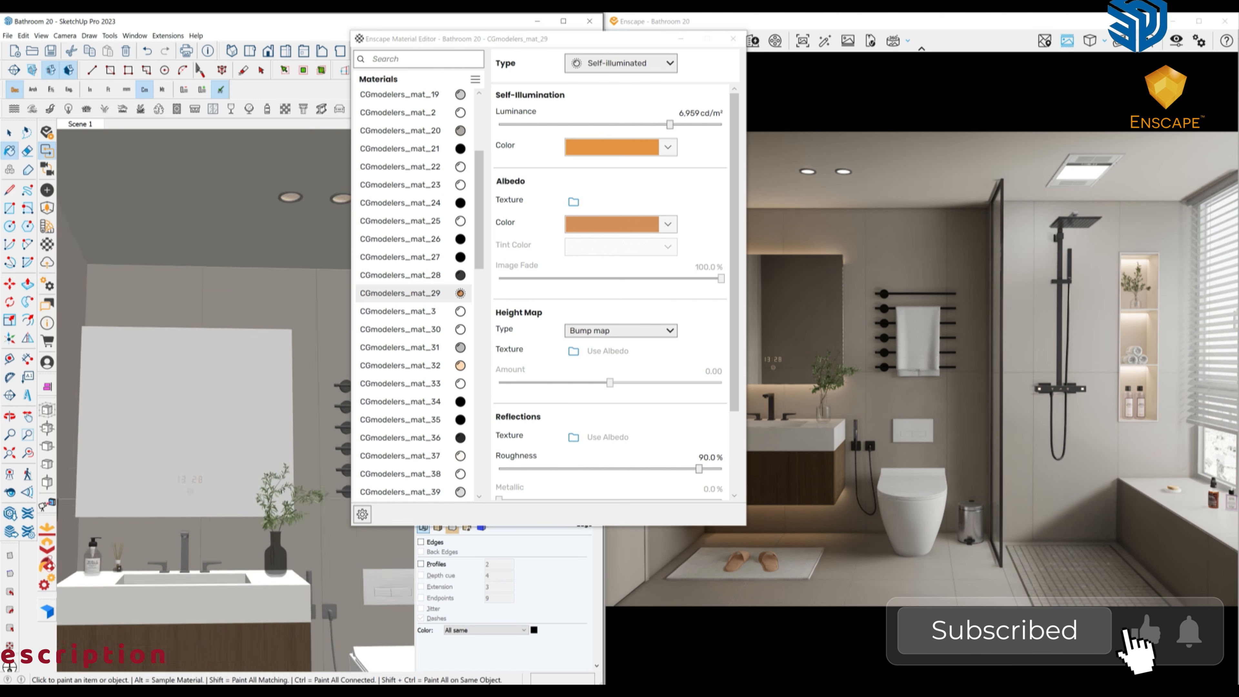
pyautogui.keyDown('alt'); pyautogui.click(214, 538); pyautogui.keyUp('alt')
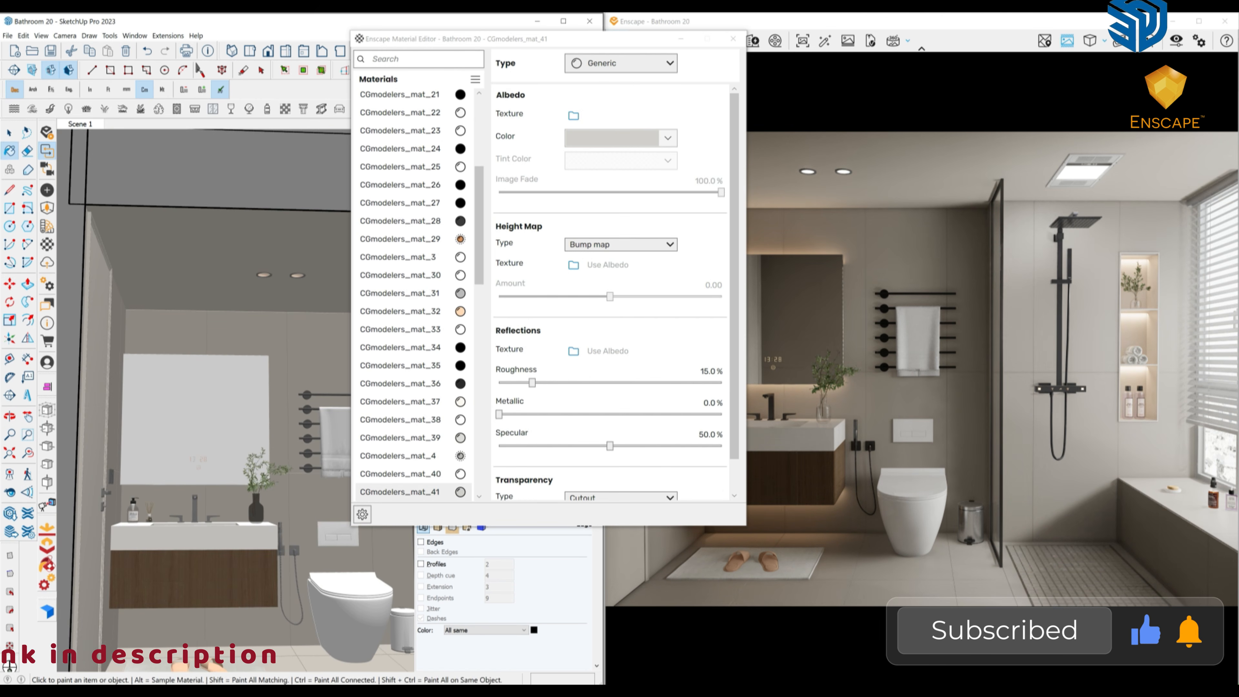
pyautogui.keyDown('alt'); pyautogui.click(223, 575); pyautogui.keyUp('alt')
pyautogui.scroll(-4, 223, 575)
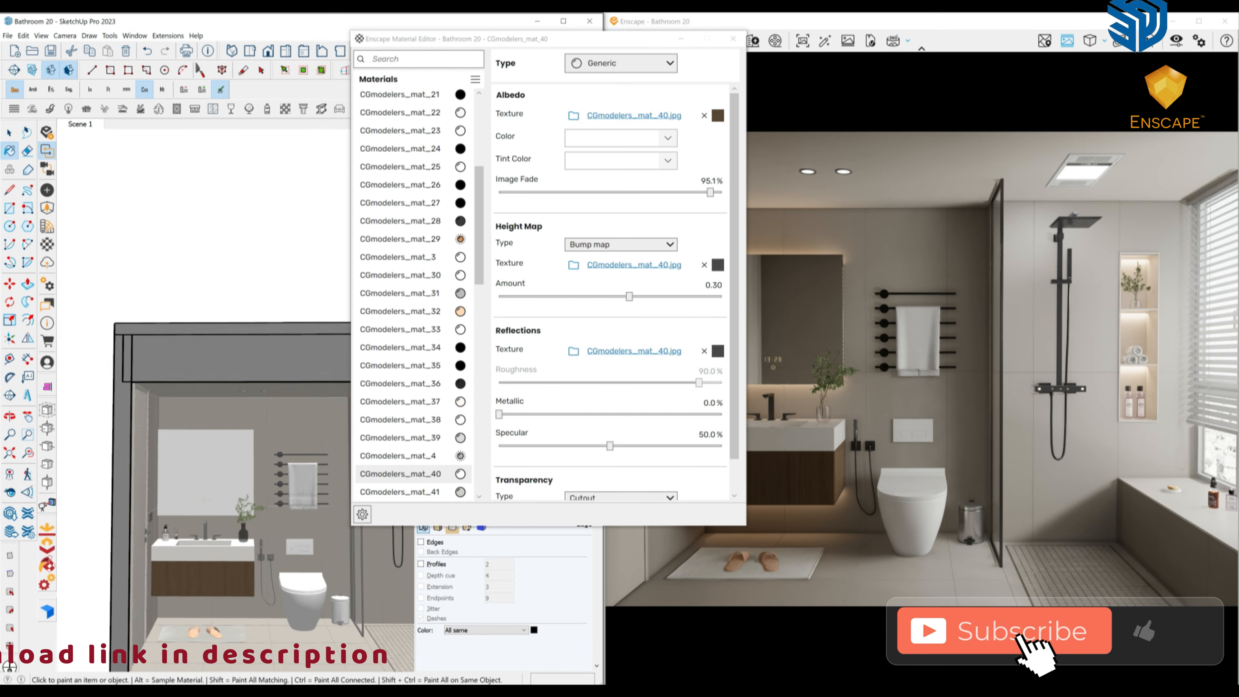
pyautogui.keyDown('alt'); pyautogui.click(280, 640); pyautogui.keyUp('alt')
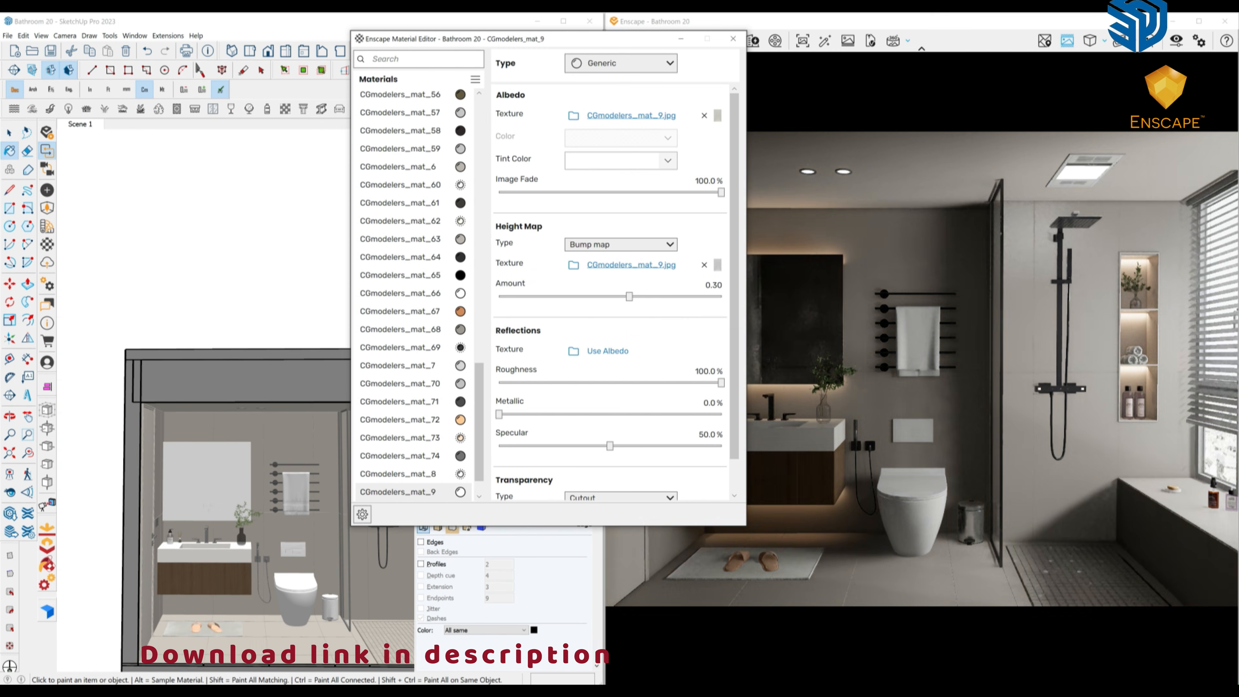
# Clear the Height Map texture from the slippers' CGmodelers_mat_17 material, then re-sample the bath rug.
pyautogui.moveTo(211, 593); pyautogui.dragTo(214, 611, button='middle')
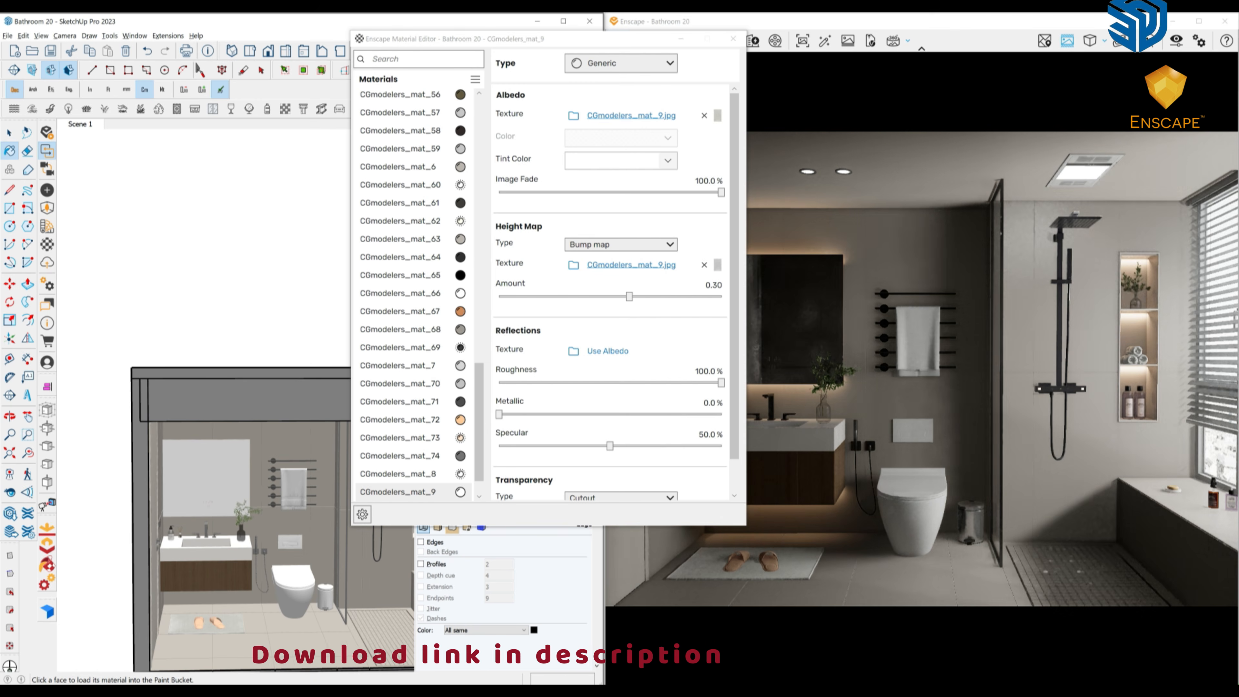
pyautogui.keyDown('alt'); pyautogui.click(217, 622); pyautogui.keyUp('alt')
pyautogui.click(704, 265)
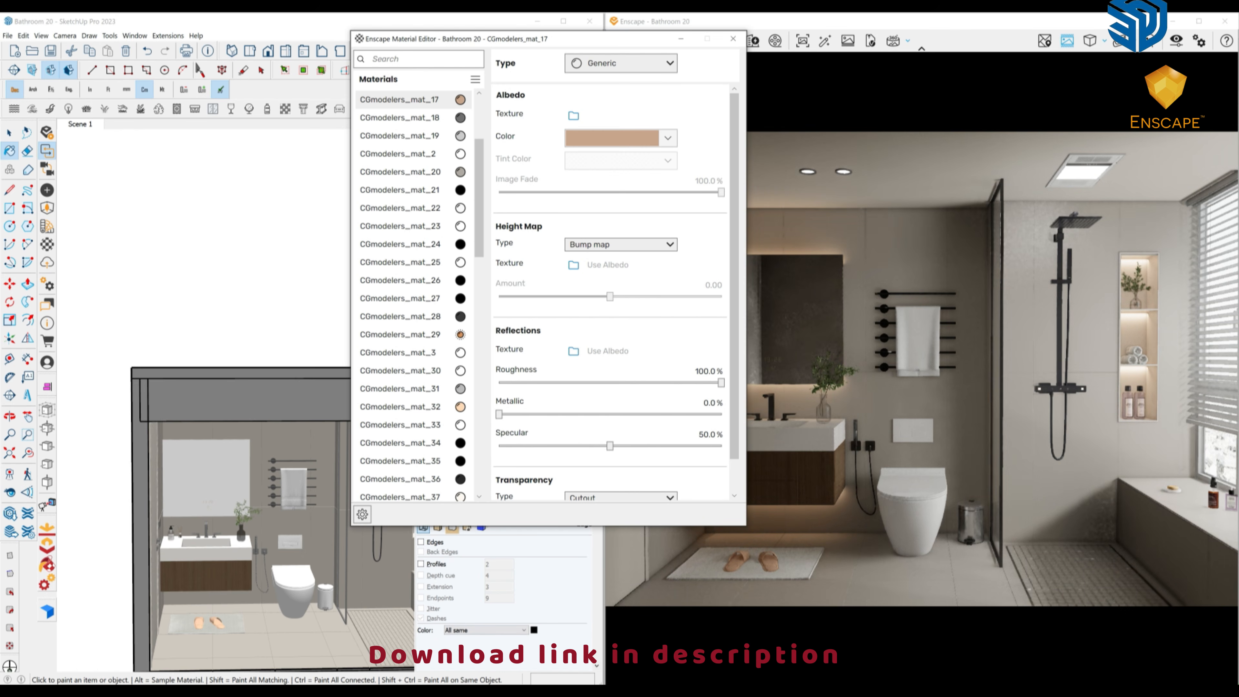
pyautogui.scroll(5, 219, 621)
pyautogui.moveTo(219, 621); pyautogui.dragTo(229, 634, button='middle')
pyautogui.keyDown('alt'); pyautogui.click(244, 632); pyautogui.keyUp('alt')
# Replace the rug's CGmodelers_mat_9 bump map with Carpet1_bump.jpg from textures > General > Carpets.
pyautogui.click(704, 265)
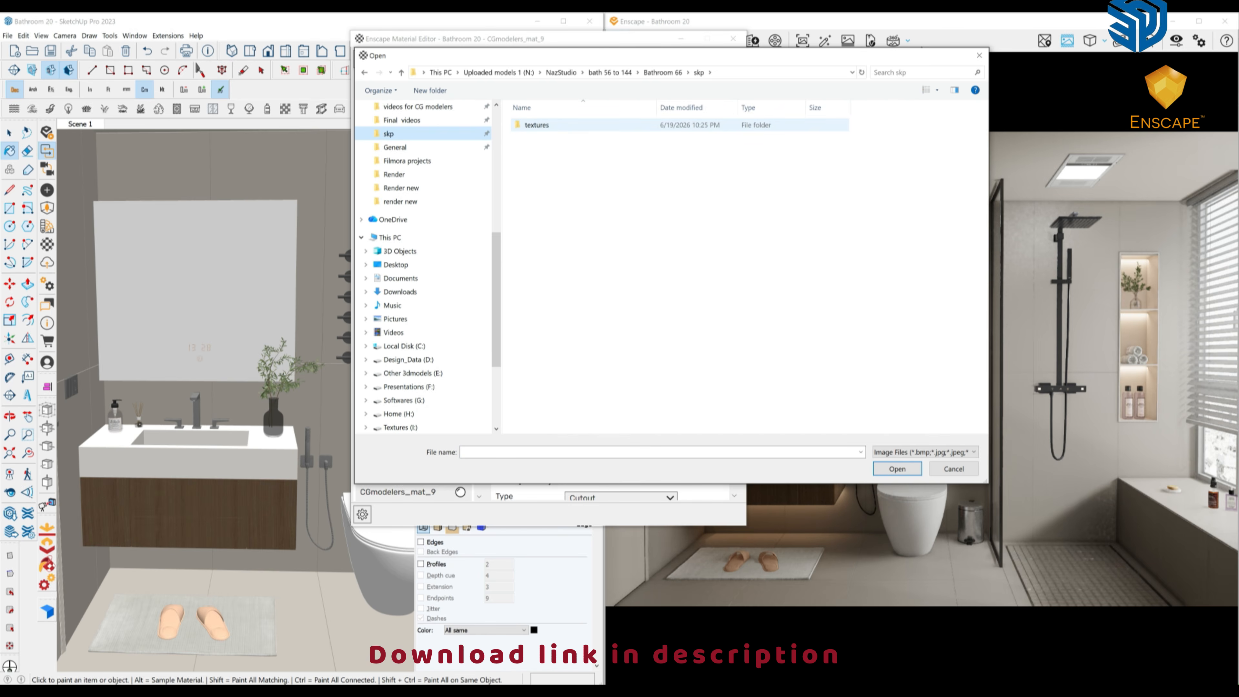
pyautogui.doubleClick(537, 125)
pyautogui.doubleClick(540, 136)
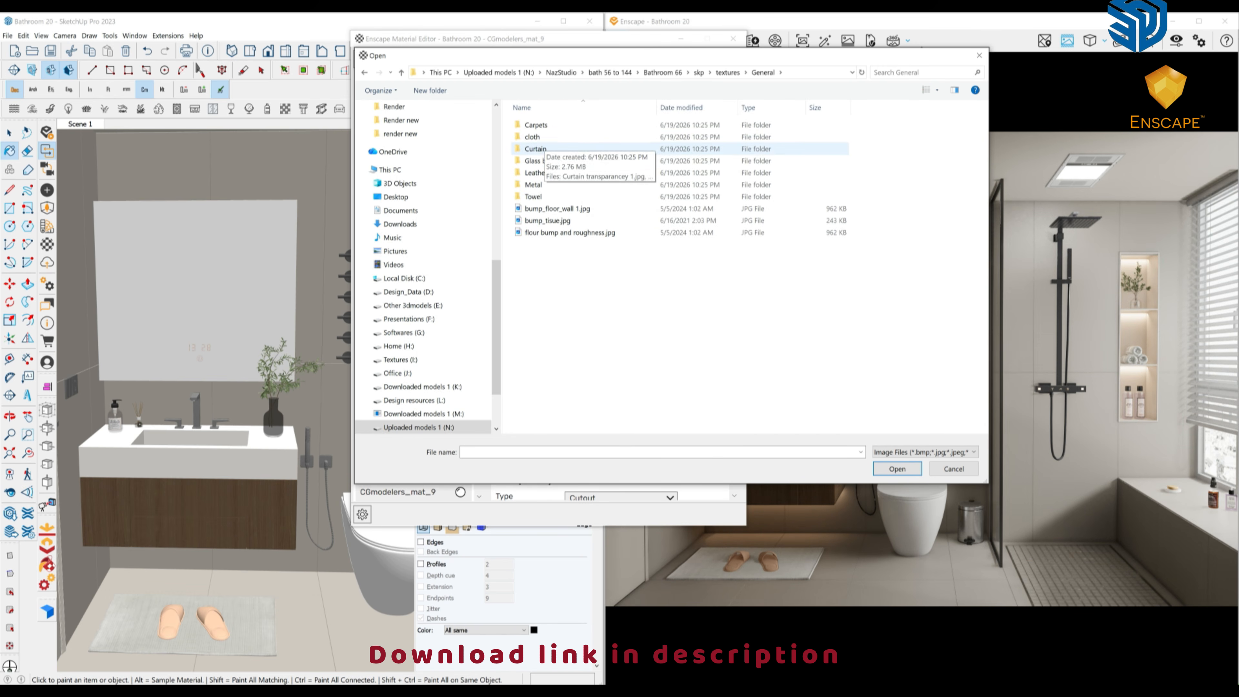
pyautogui.click(937, 90)
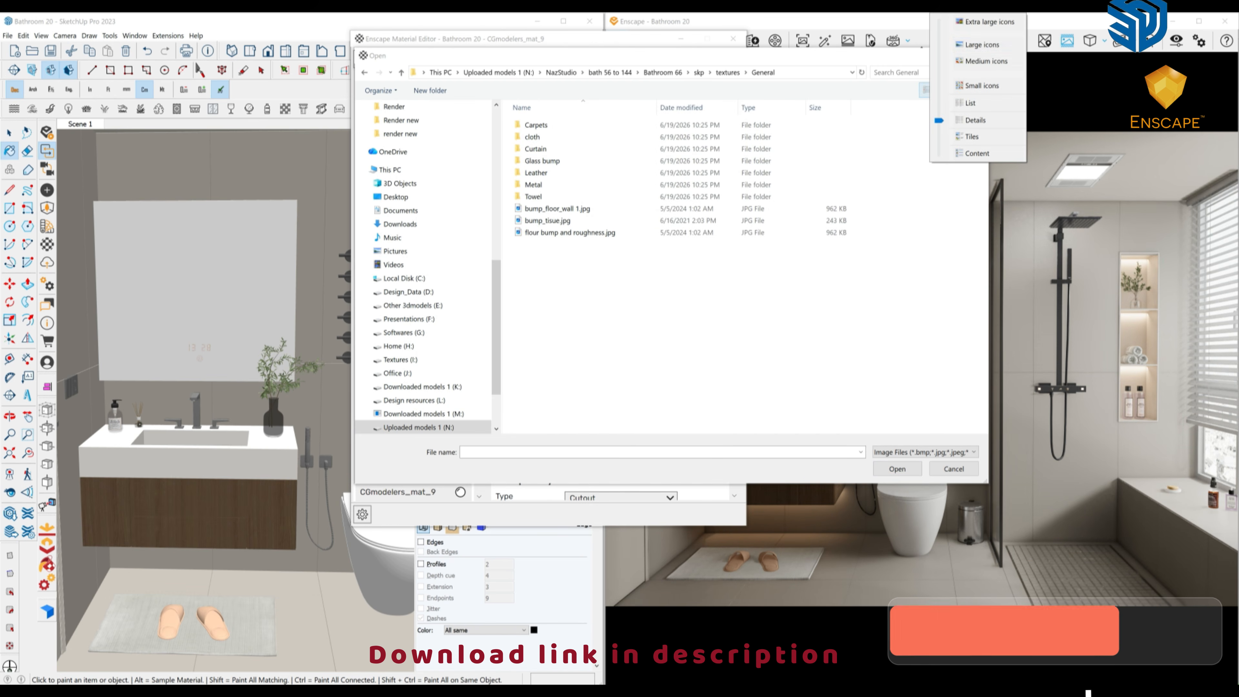
pyautogui.click(982, 44)
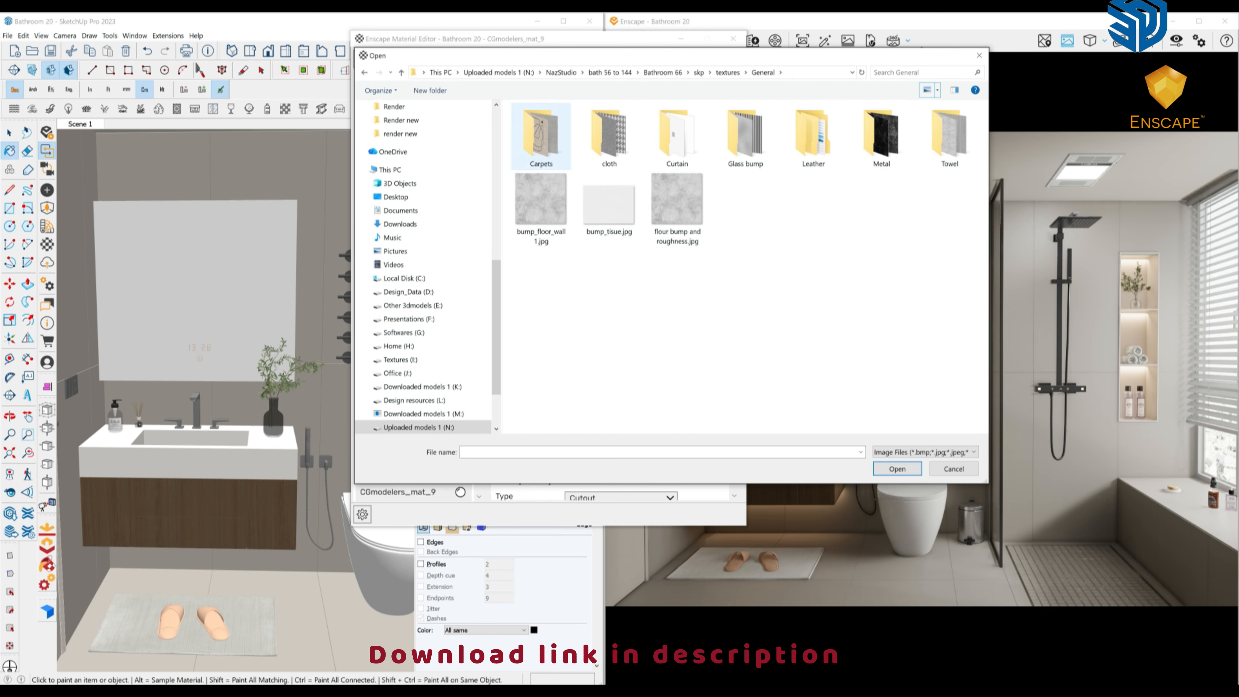
pyautogui.doubleClick(540, 134)
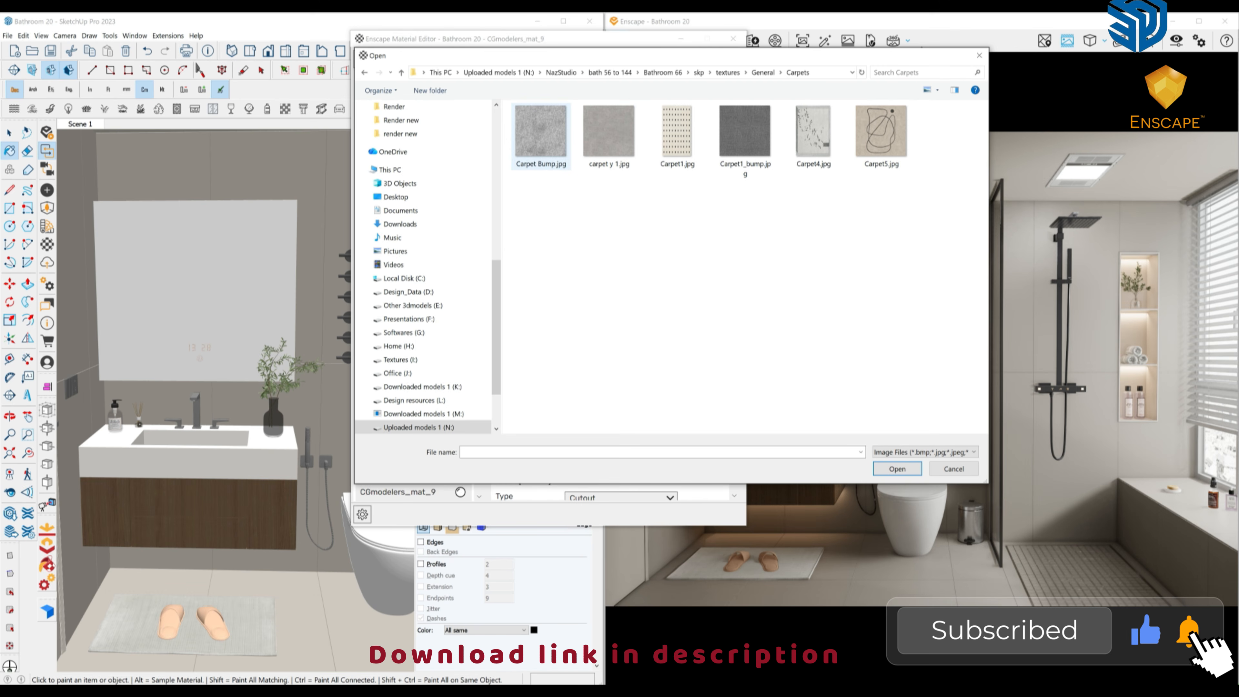
pyautogui.doubleClick(745, 131)
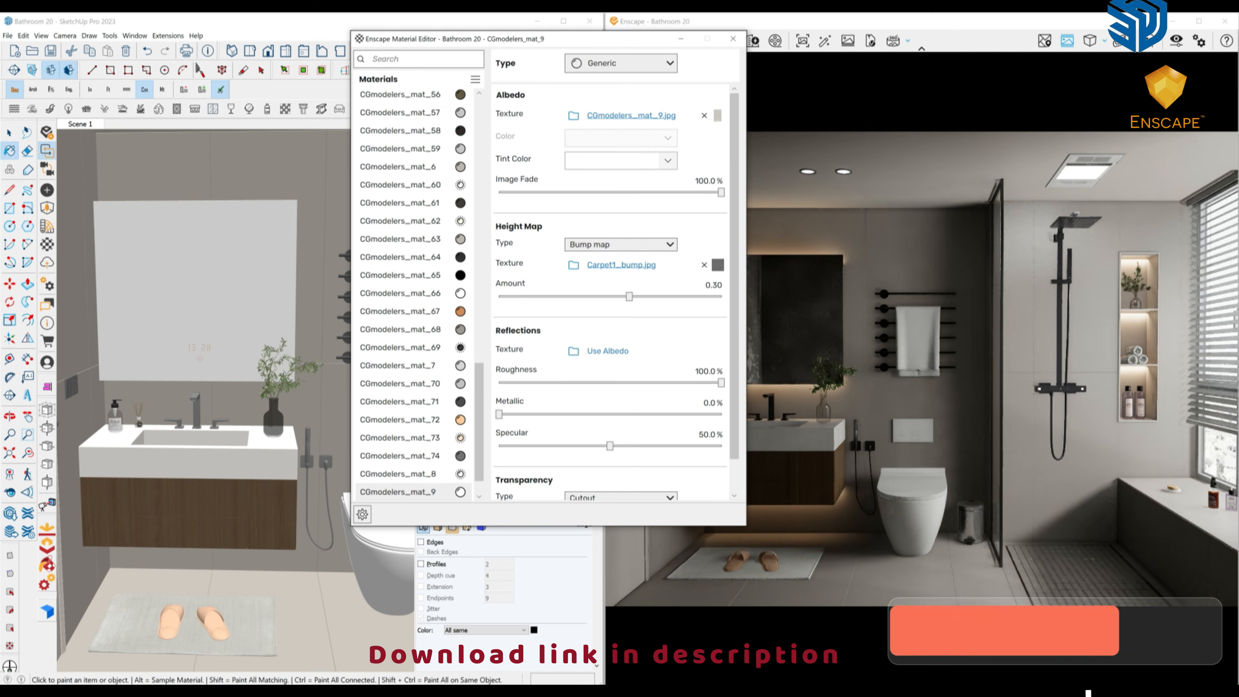
# Swap the rug's bump texture for Cloth3_bump.jpg from the General cloth textures folder.
pyautogui.press('w')
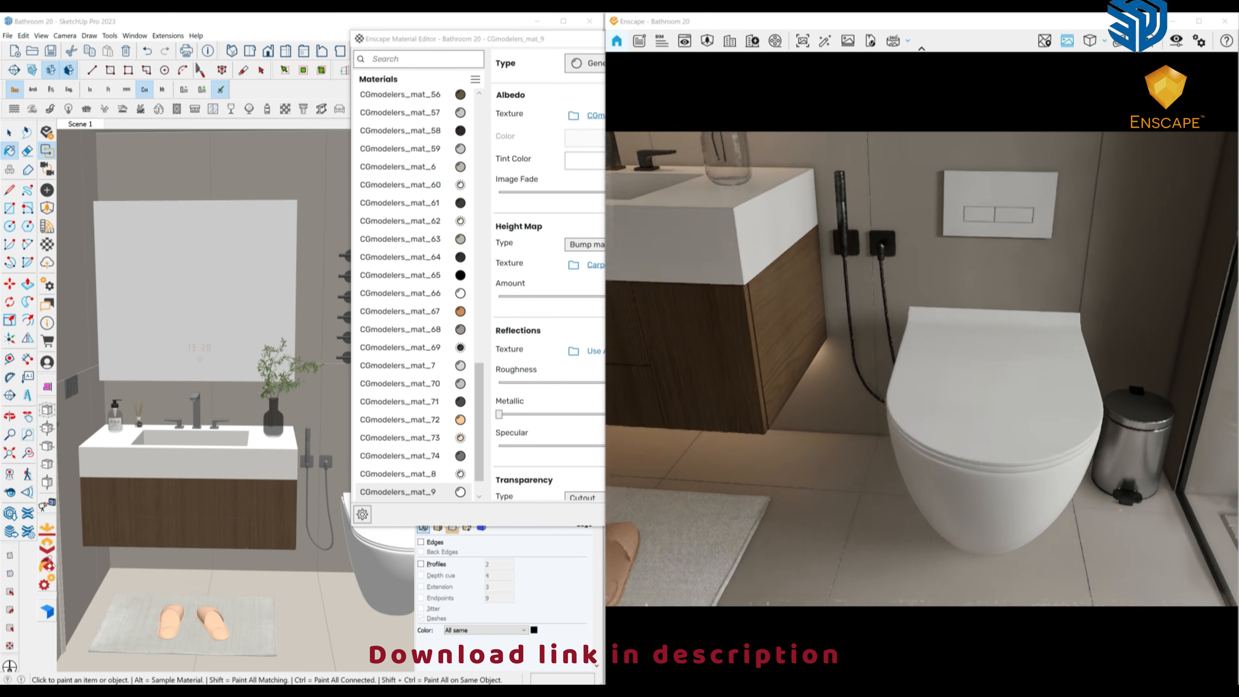
pyautogui.scroll(4, 890, 410)
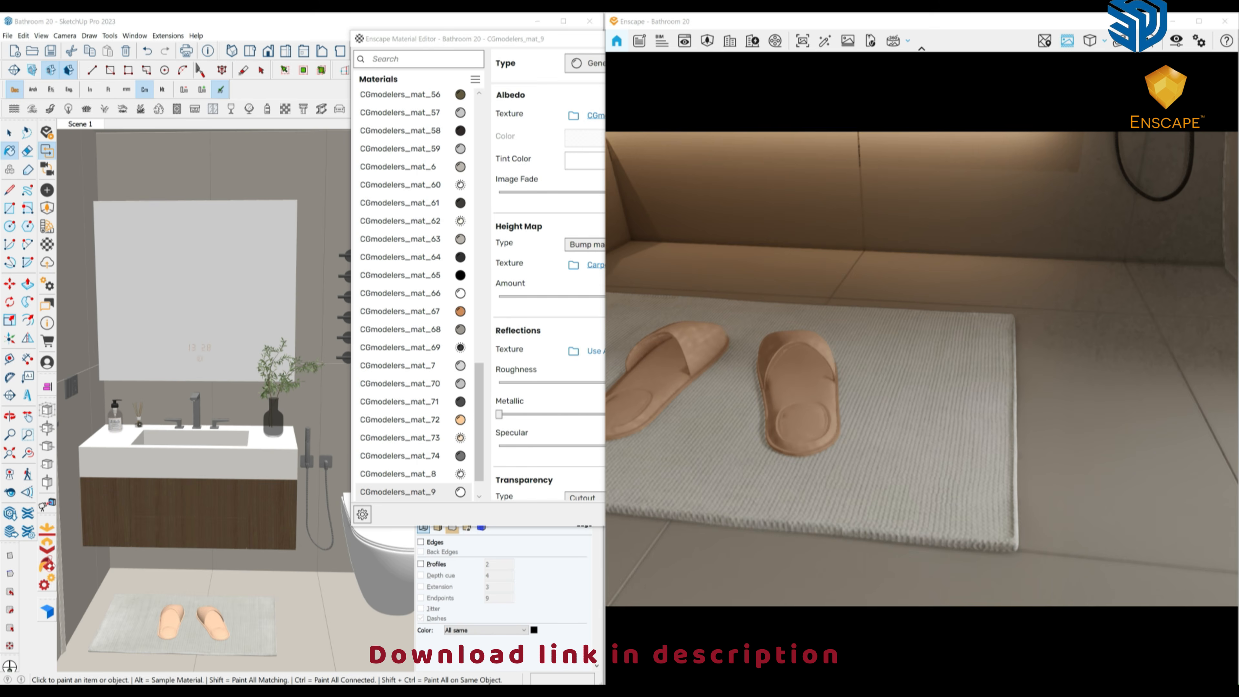
pyautogui.scroll(-2, 890, 410)
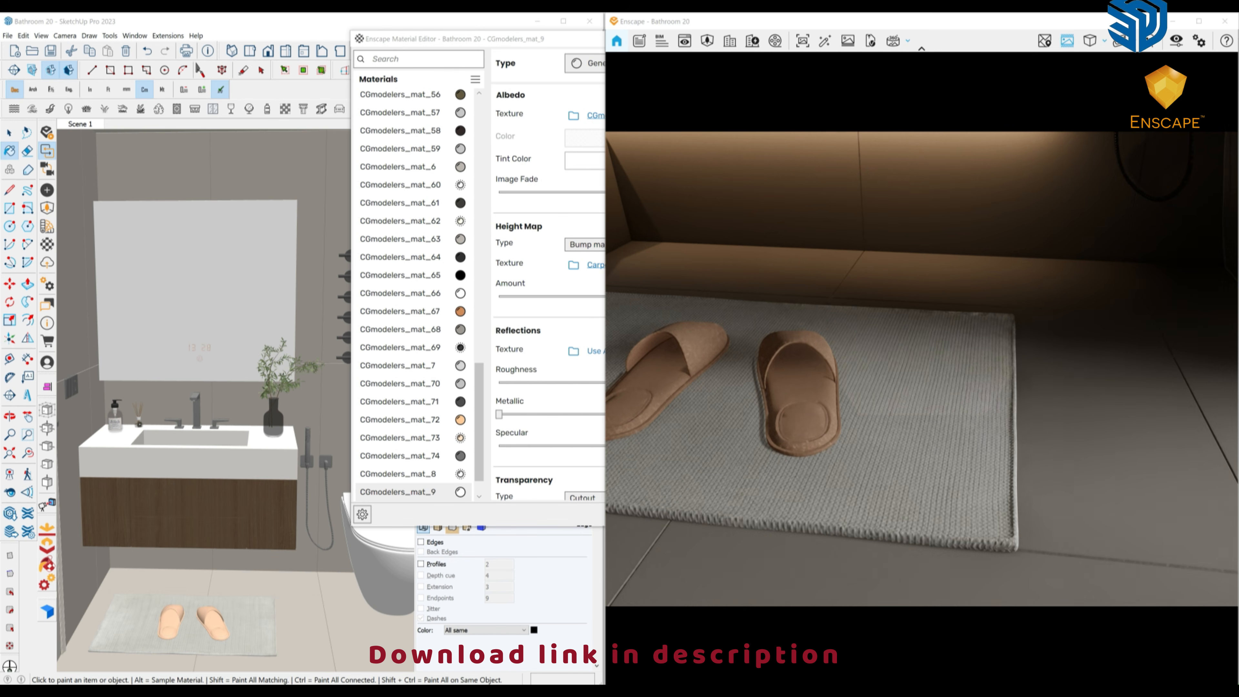
pyautogui.moveTo(890, 410); pyautogui.dragTo(951, 419, button='right')
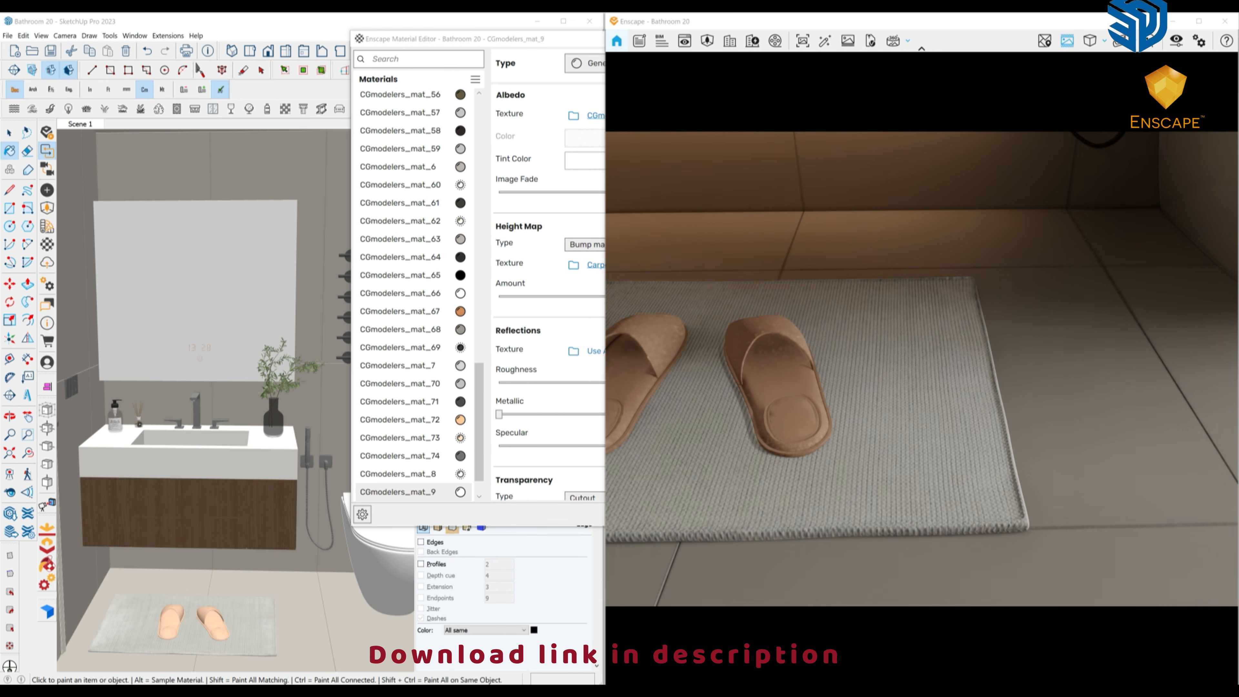
pyautogui.moveTo(561, 38); pyautogui.dragTo(526, 34)
pyautogui.click(538, 259)
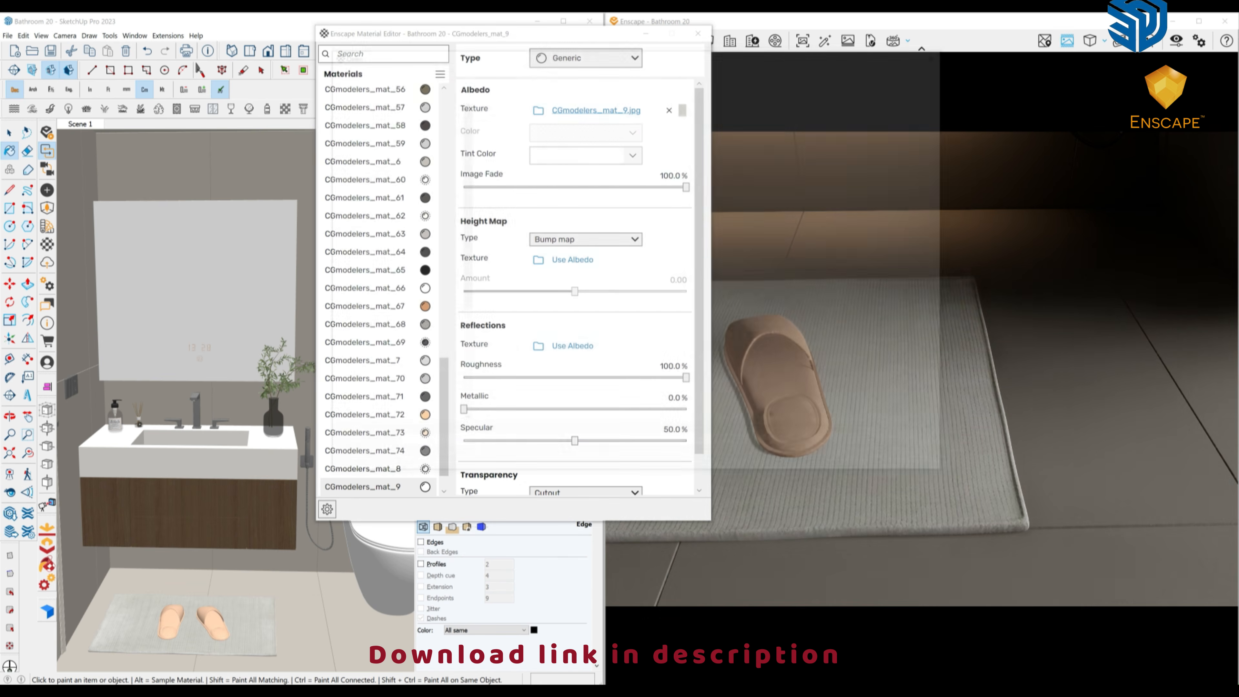
pyautogui.click(727, 66)
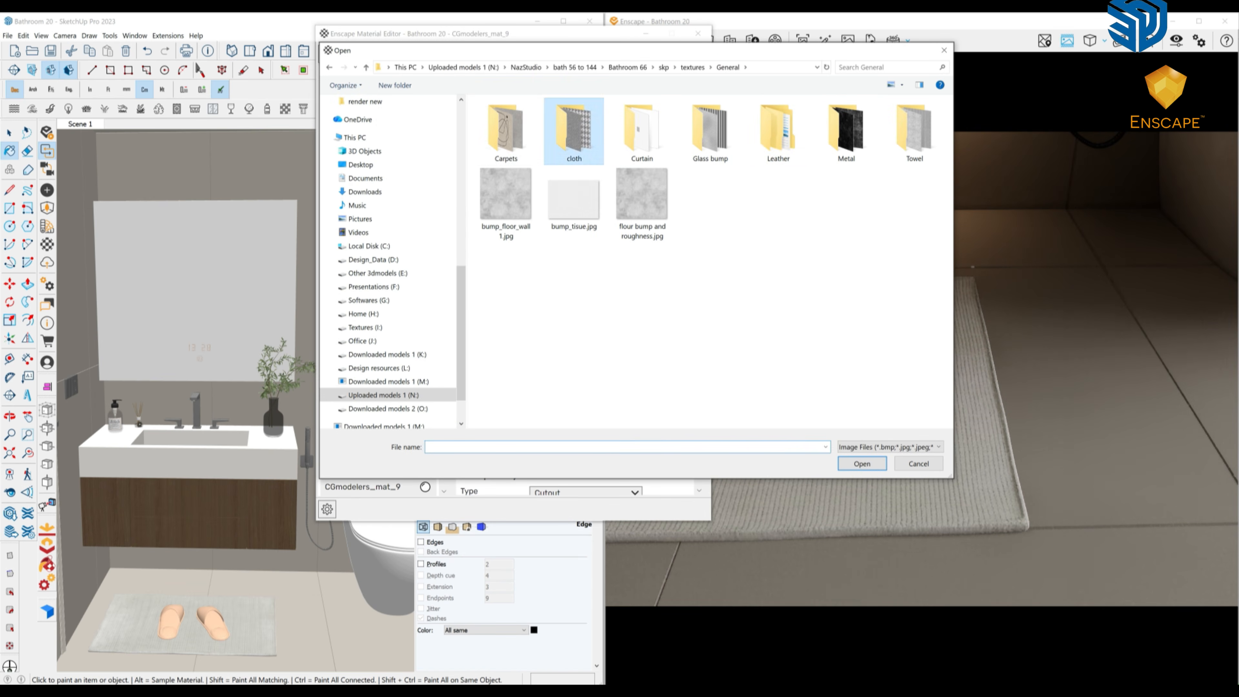
pyautogui.doubleClick(574, 130)
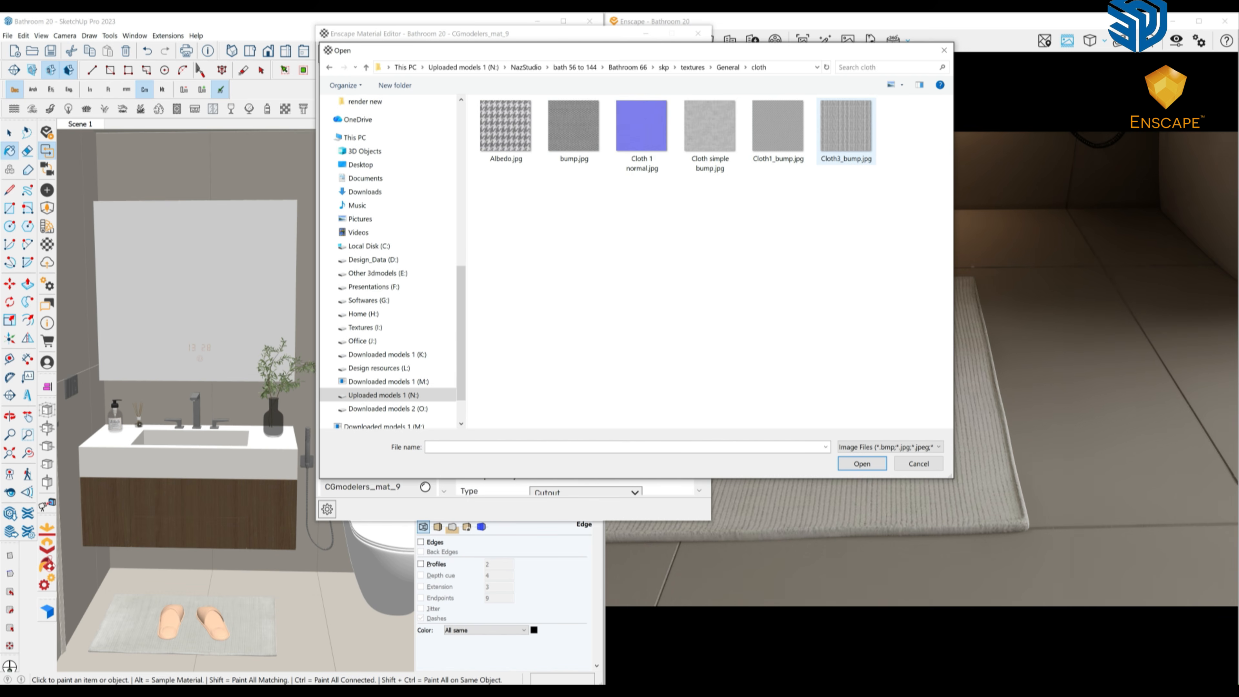
pyautogui.doubleClick(846, 128)
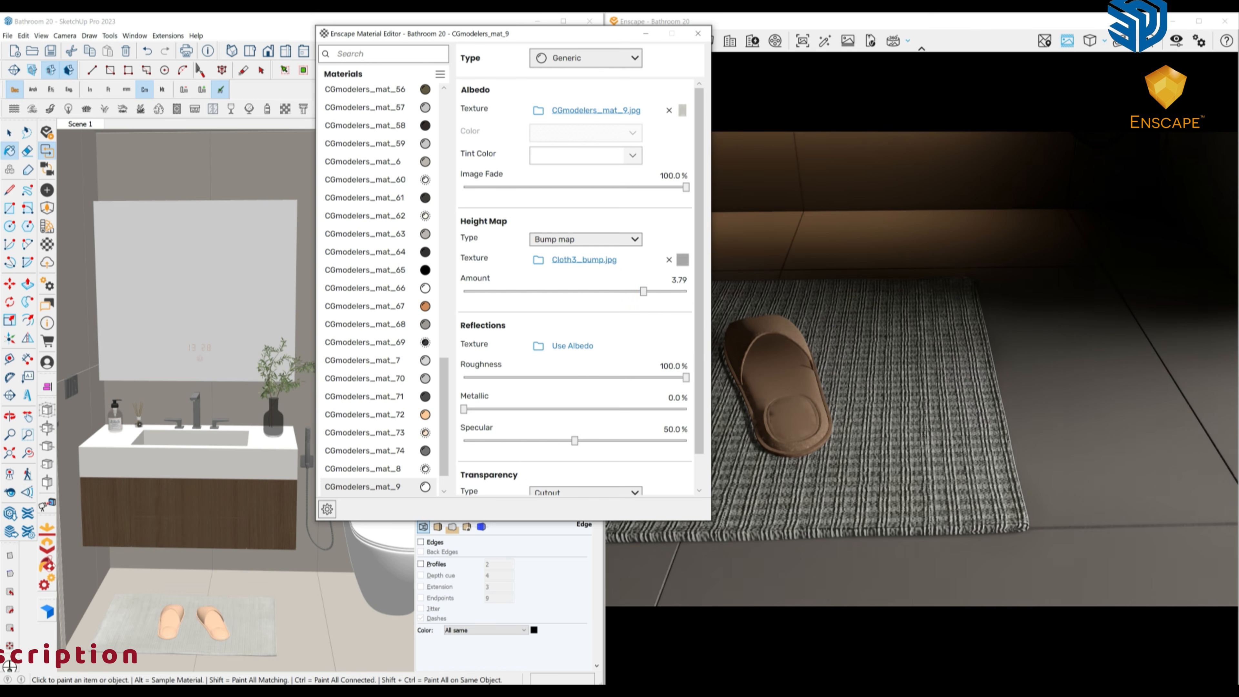
# Turn off Use Albedo Texture values for the cloth bump and set its tile to 0.010 m by 0.010 m.
pyautogui.click(682, 260)
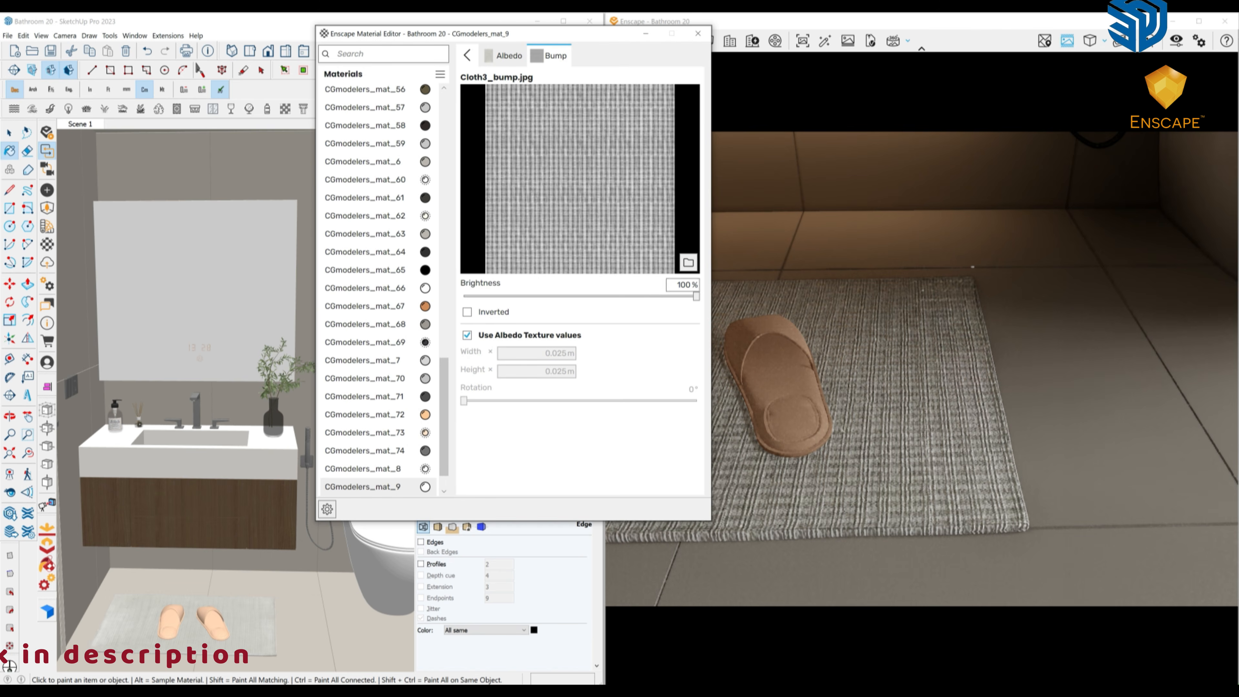
pyautogui.click(467, 335)
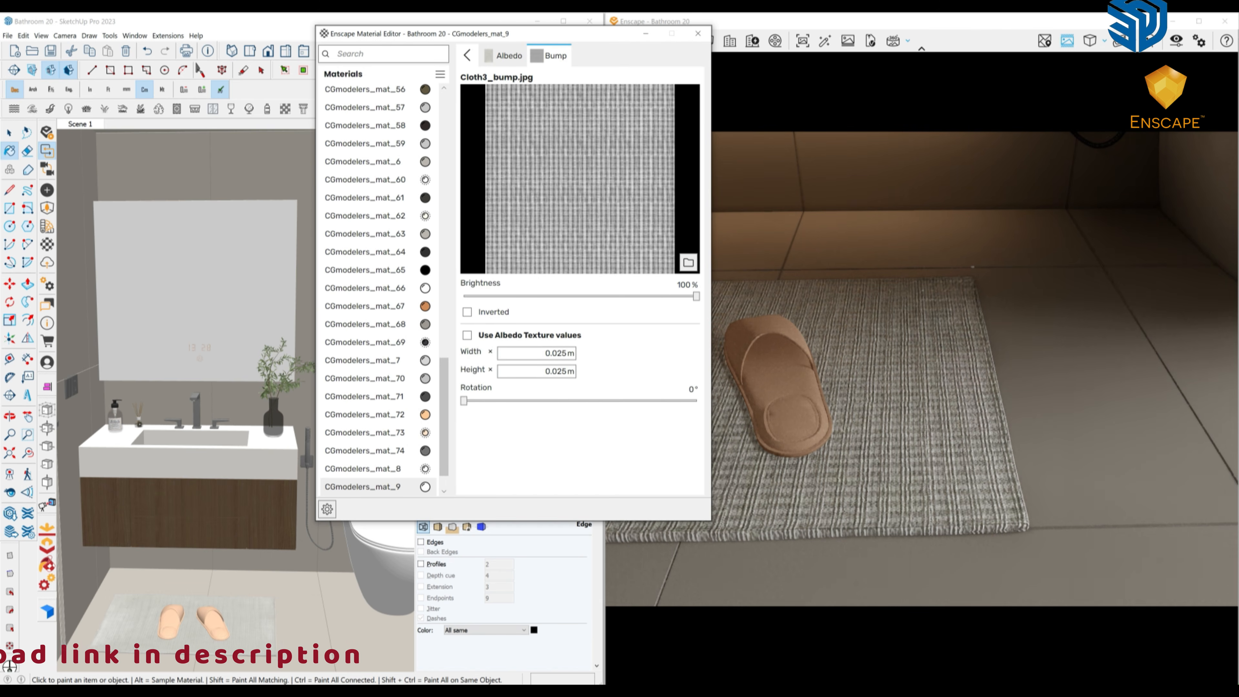
pyautogui.click(555, 353)
pyautogui.write('0.005')
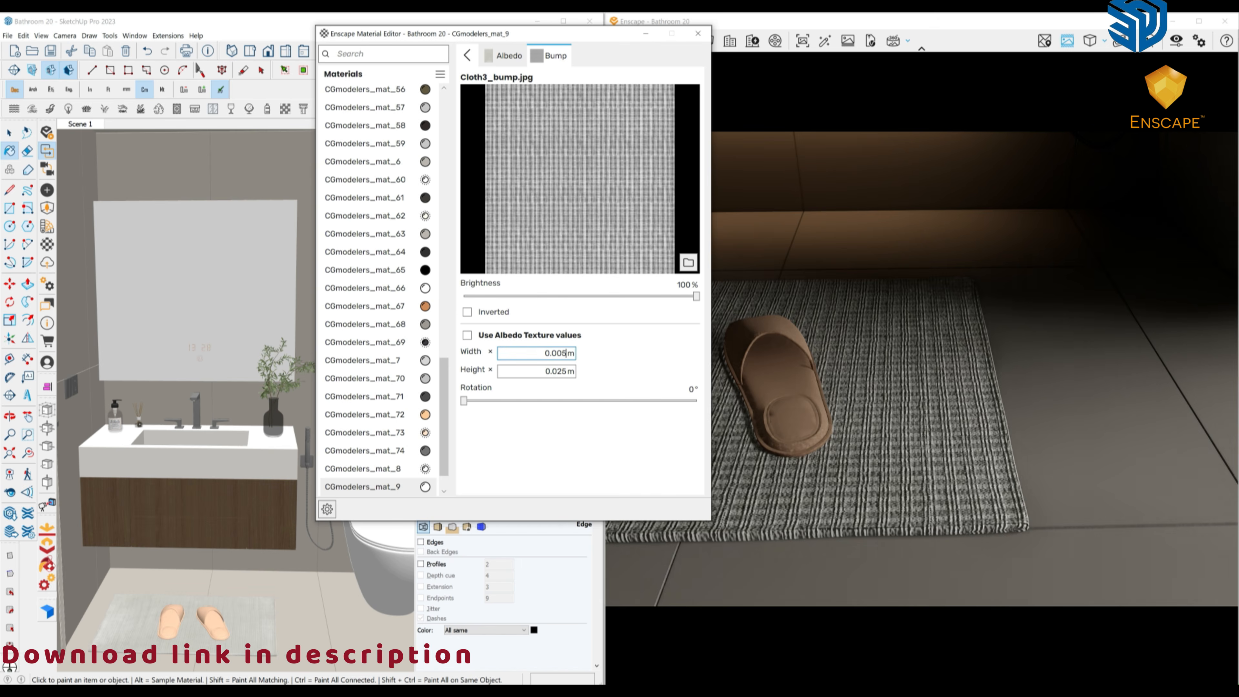
pyautogui.press('Tab')
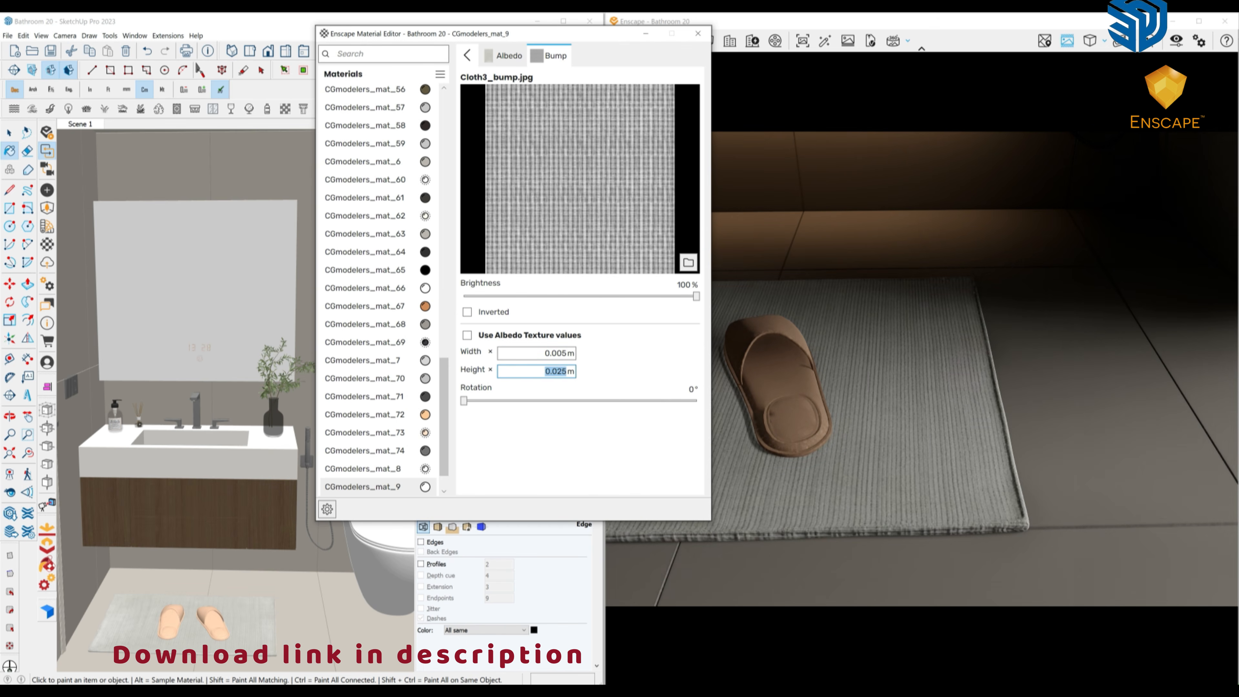
pyautogui.write('0.005')
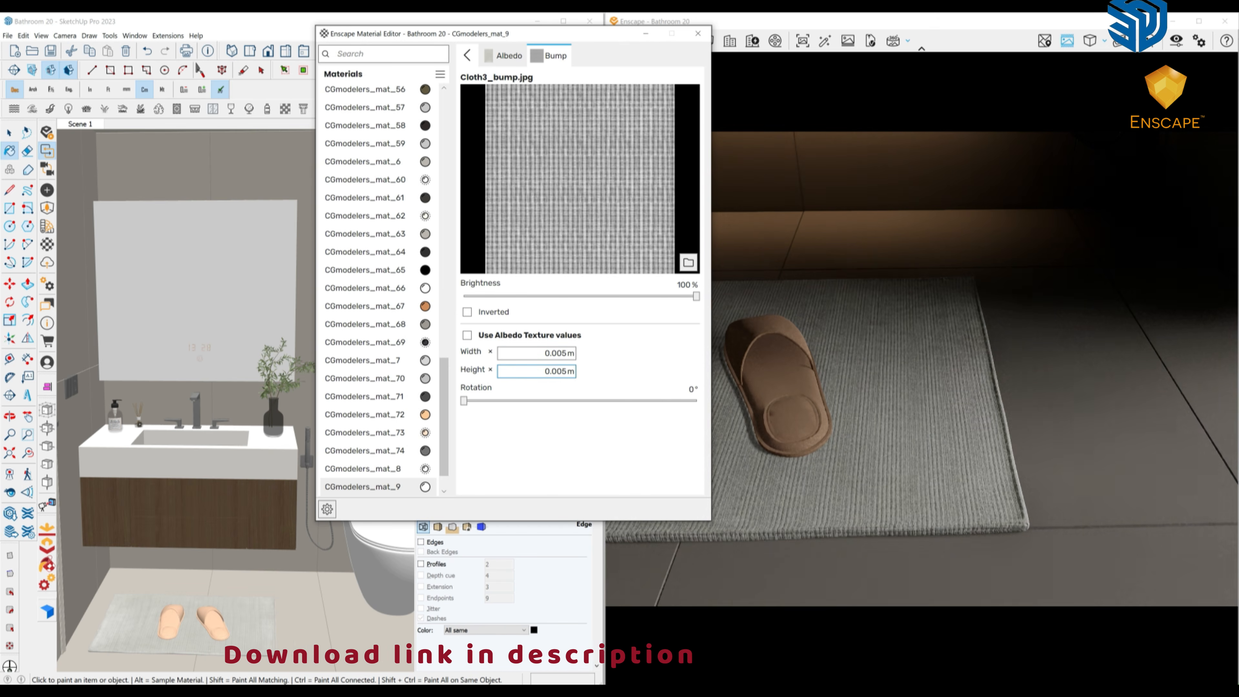
pyautogui.hotkey('shift', 'Tab')
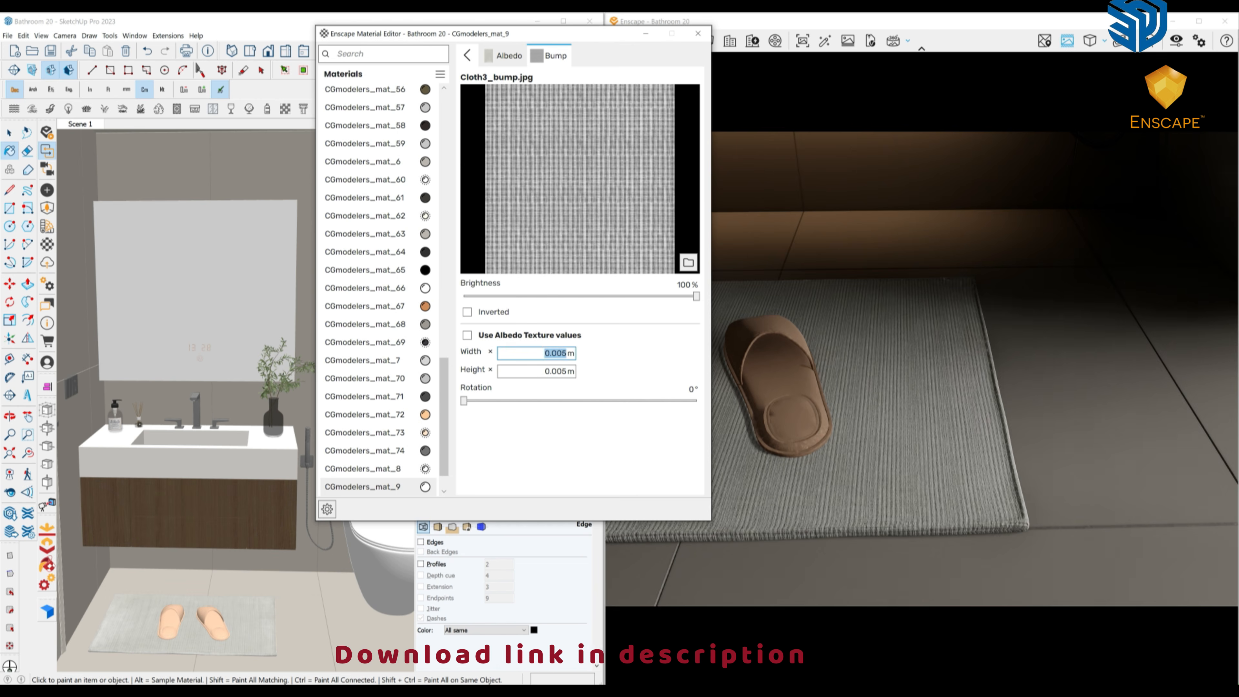
pyautogui.write('0.01')
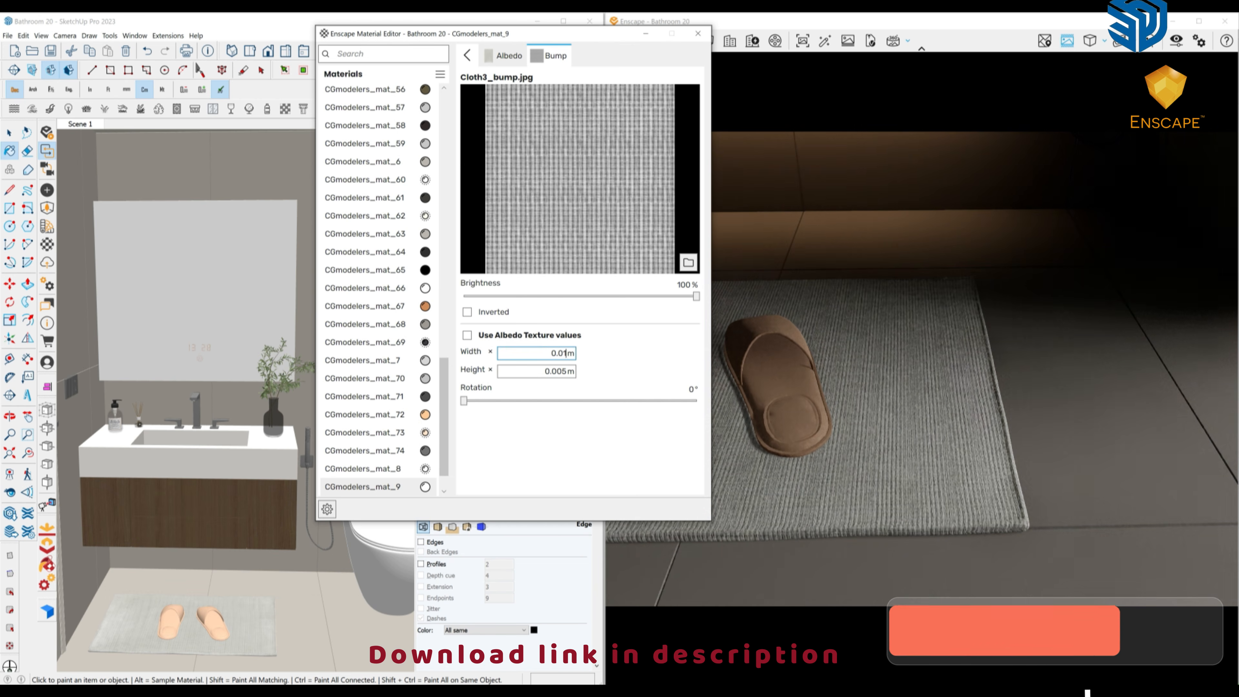
pyautogui.write('0')
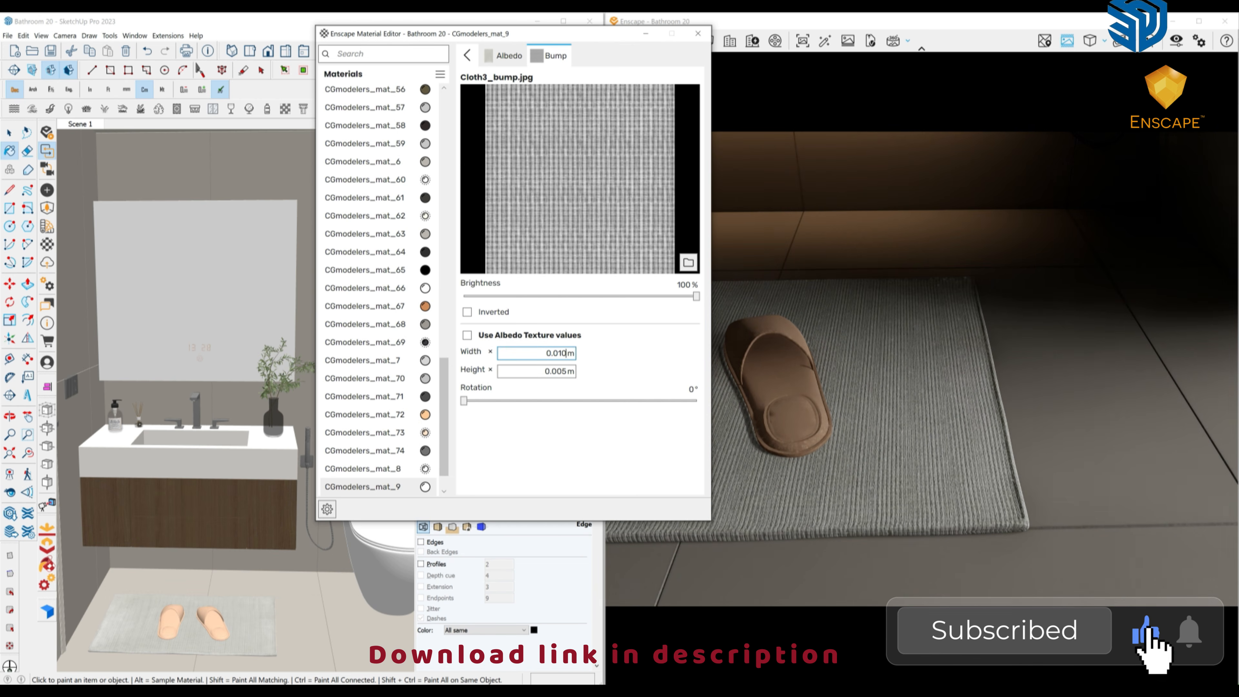
pyautogui.press('Tab')
pyautogui.write('10')
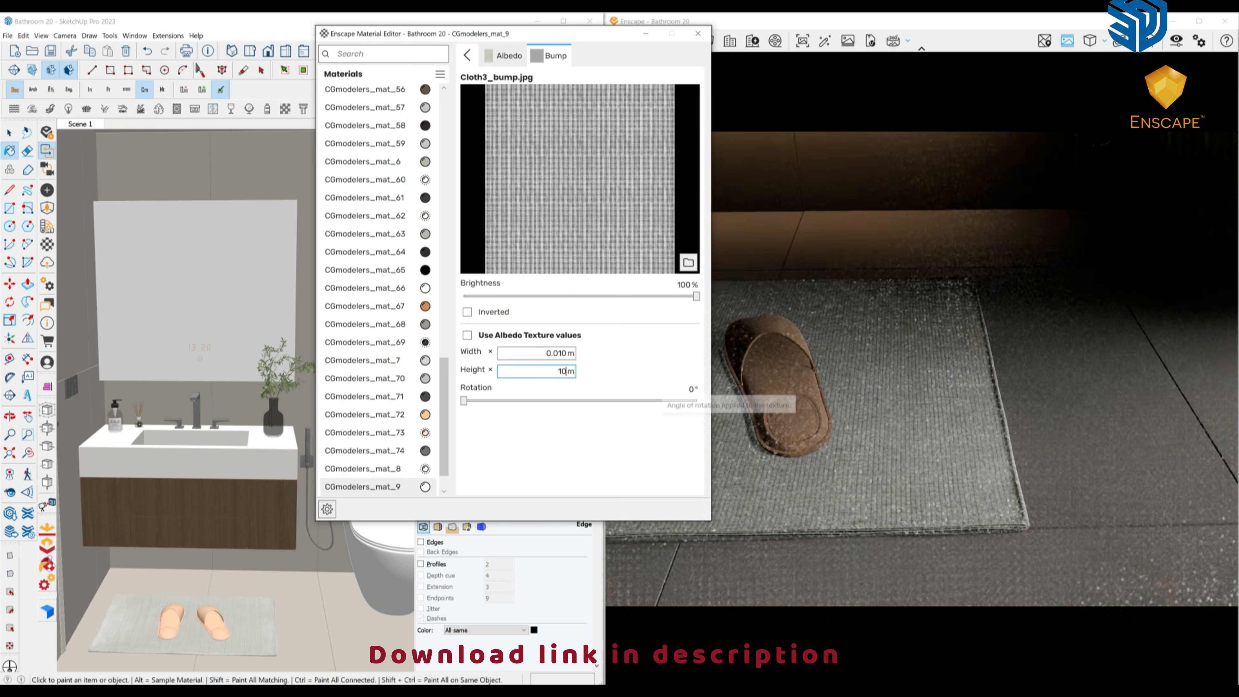
pyautogui.write('0.010')
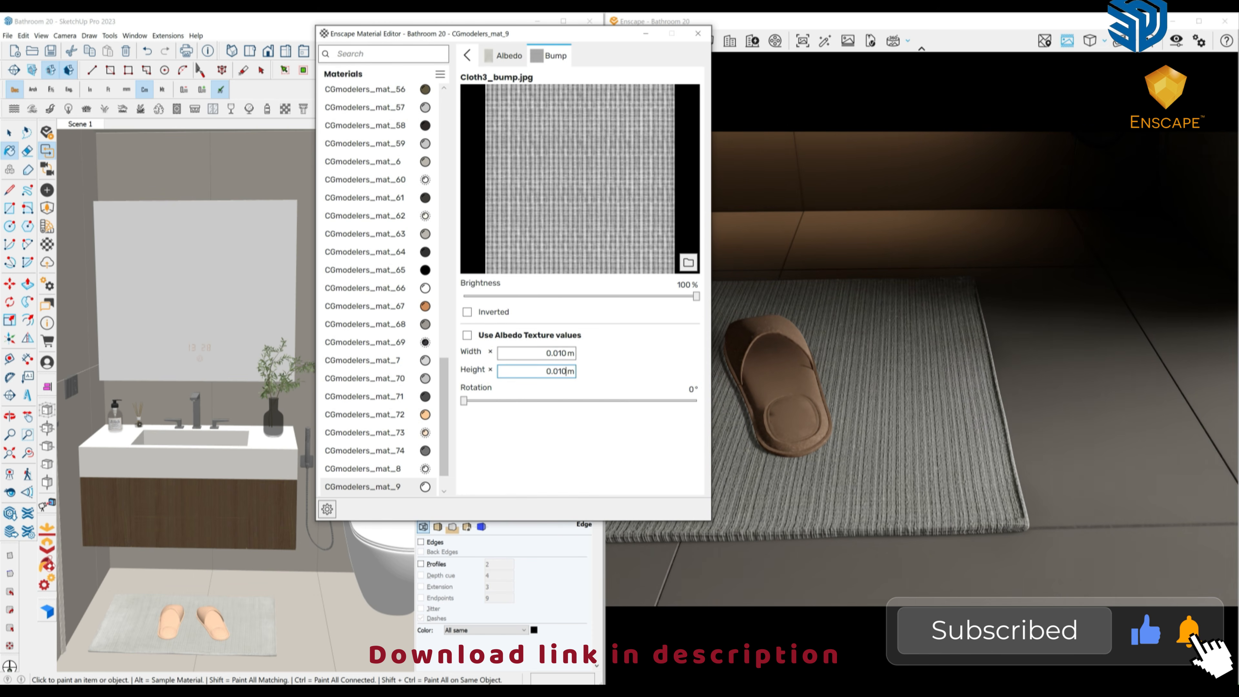
# Lower the rug's Height Map amount to 2 and orbit the Enscape render over the whole bathroom.
pyautogui.click(467, 55)
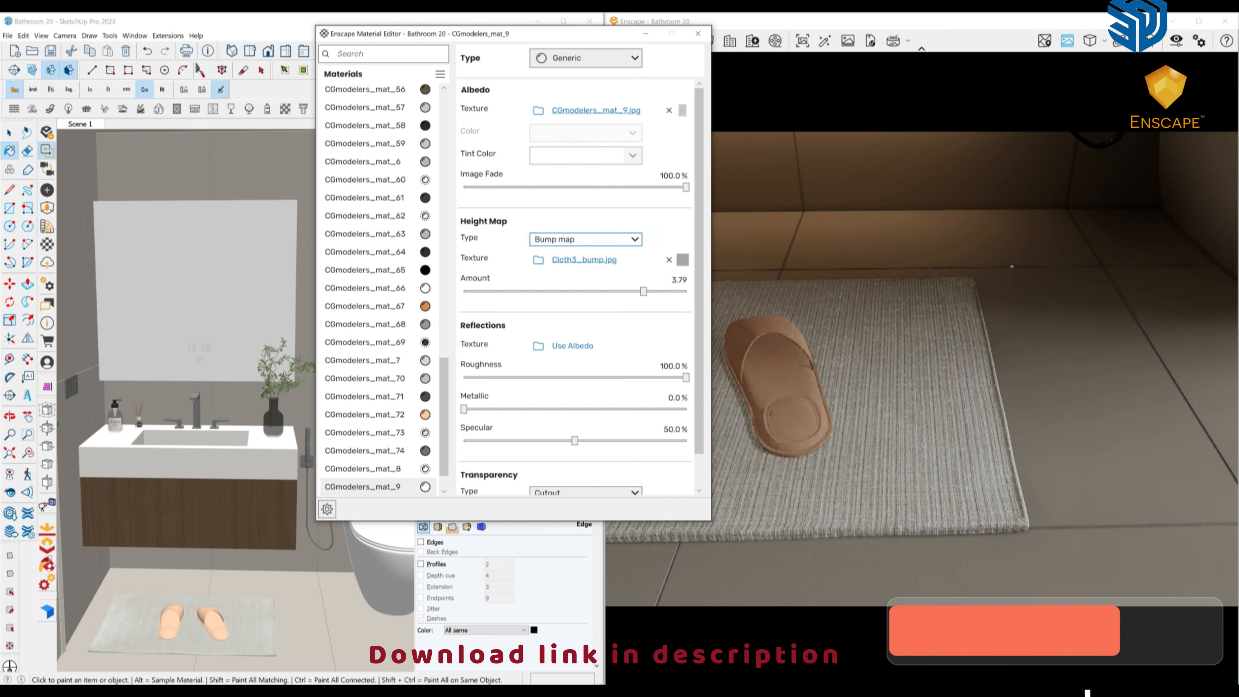
pyautogui.click(676, 280)
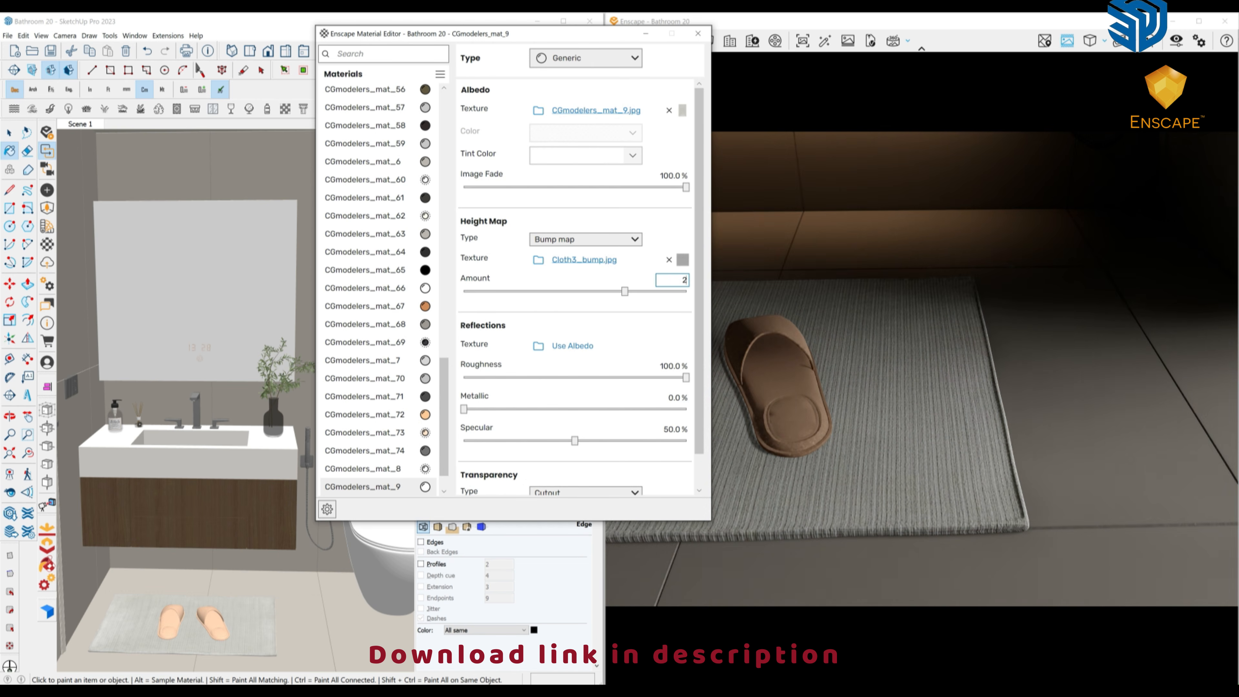
pyautogui.click(927, 381)
pyautogui.scroll(-10, 927, 380)
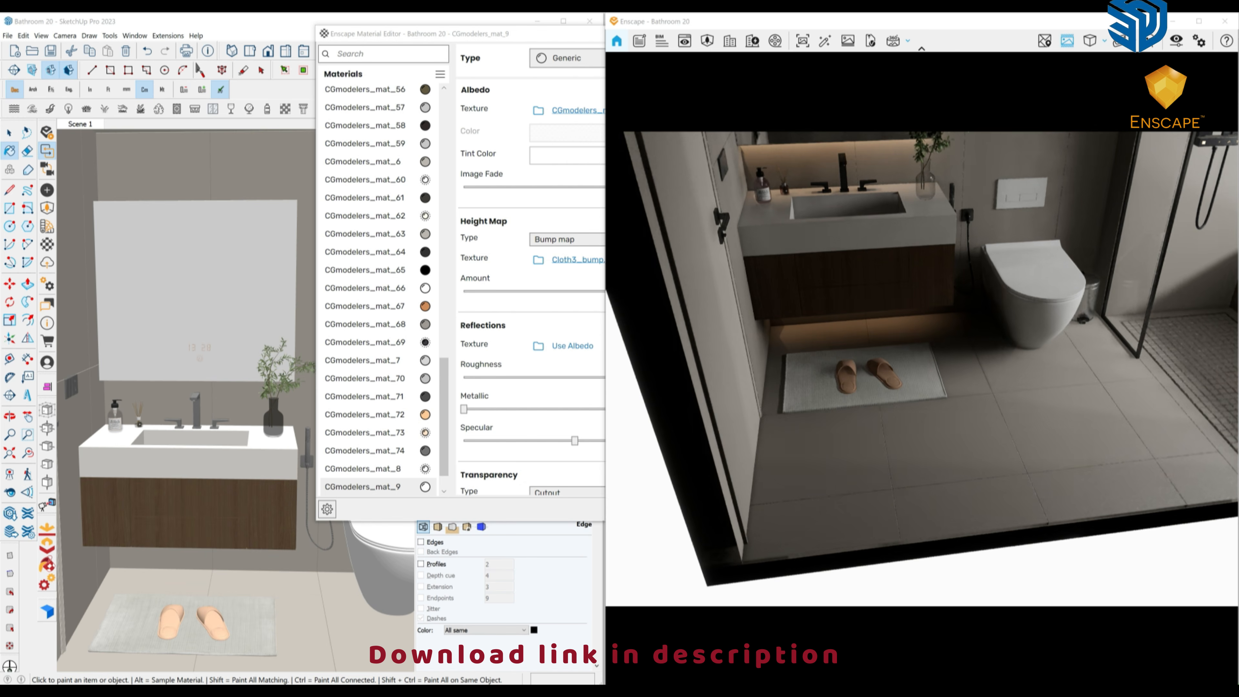
pyautogui.moveTo(927, 381); pyautogui.dragTo(990, 292, button='right')
pyautogui.scroll(-7, 205, 381)
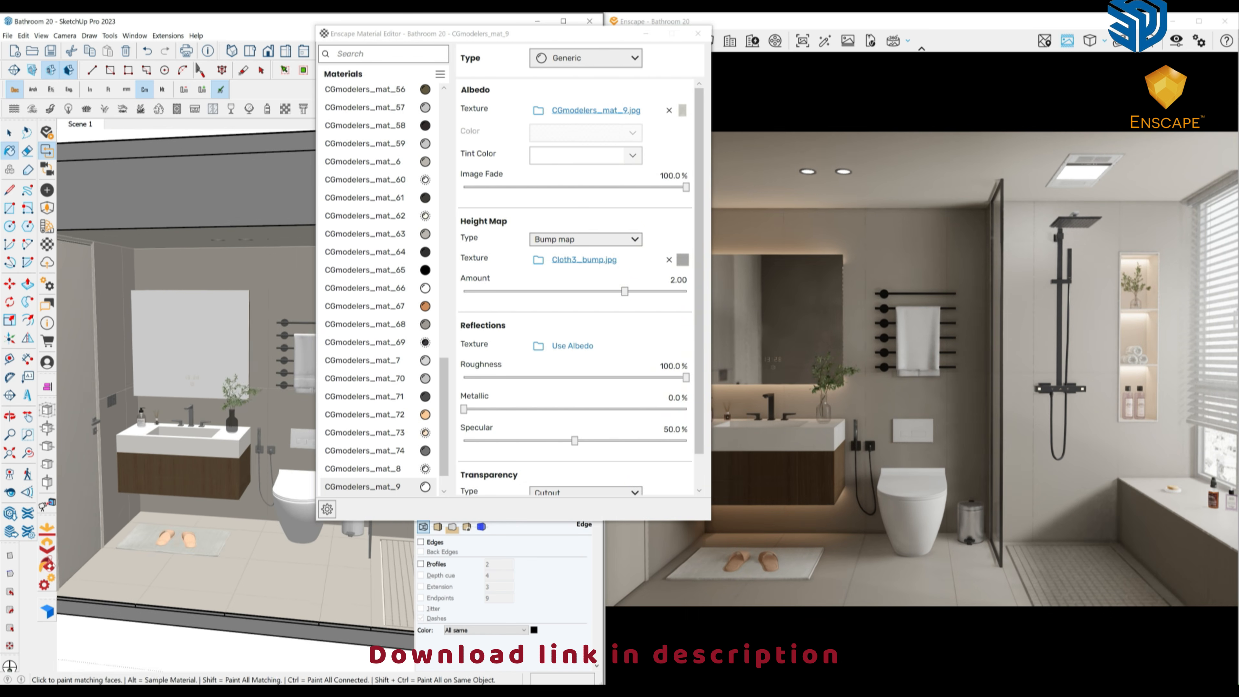
# Sample the metallic CGmodelers_mat_71 material and lighten its albedo to a lighter grey.
pyautogui.moveTo(219, 381)
pyautogui.mouseDown(button='middle')
pyautogui.moveTo(168, 380)
pyautogui.moveTo(195, 381)
pyautogui.mouseUp(button='middle')
pyautogui.keyDown('alt'); pyautogui.click(146, 378); pyautogui.keyUp('alt')
pyautogui.keyDown('shift'); pyautogui.moveTo(293, 381); pyautogui.dragTo(151, 376, button='middle'); pyautogui.keyUp('shift')
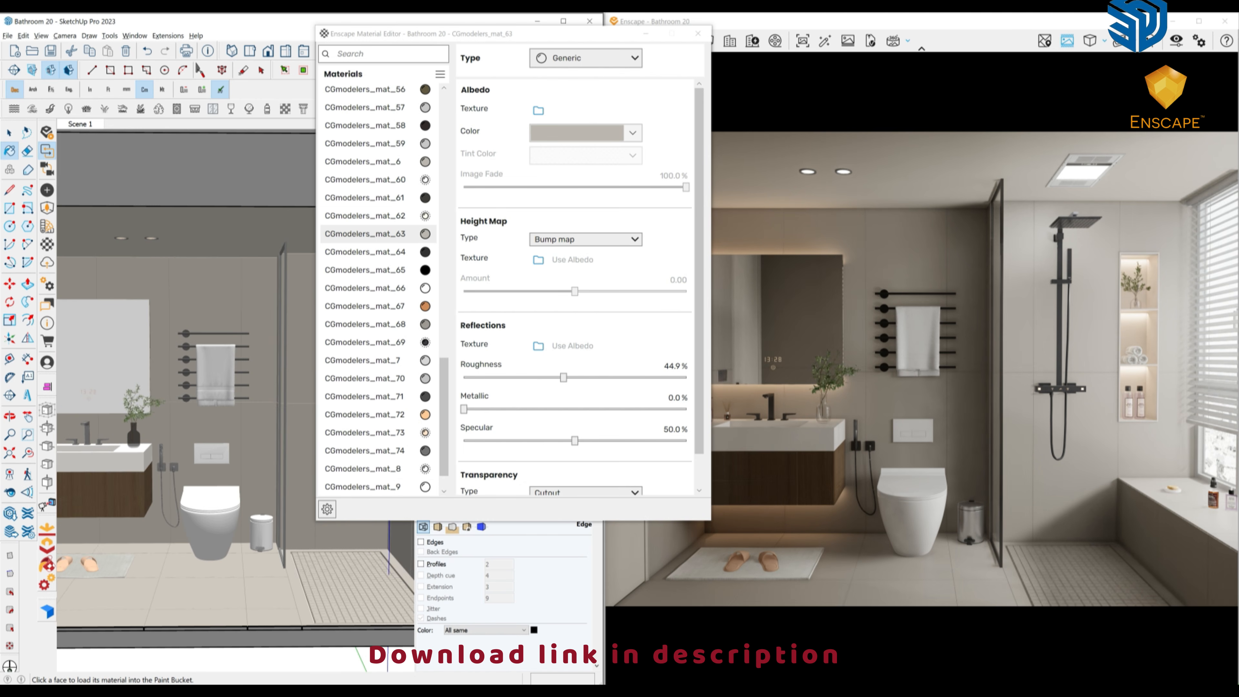
pyautogui.keyDown('alt'); pyautogui.click(186, 373); pyautogui.keyUp('alt')
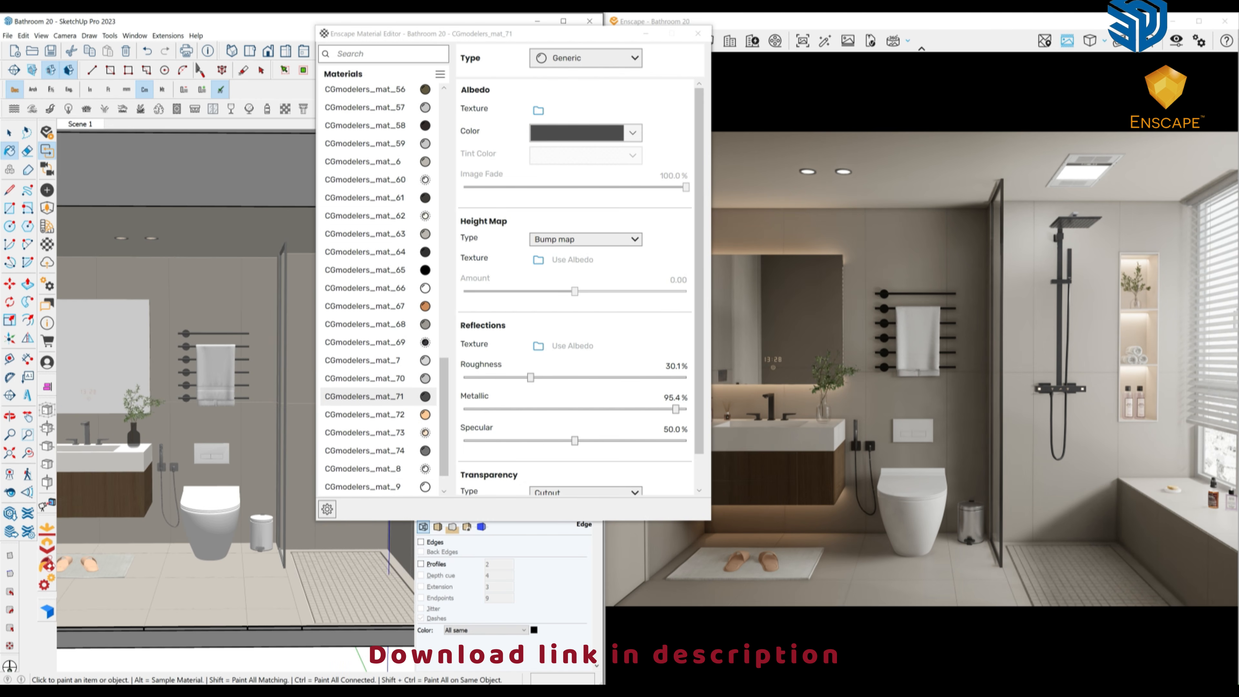
pyautogui.click(577, 132)
pyautogui.click(645, 347)
# Sample the black shower fixture's material and the shower control's orange icon material.
pyautogui.moveTo(214, 371)
pyautogui.keyDown('shift'); pyautogui.mouseDown(button='middle')
pyautogui.moveTo(254, 370)
pyautogui.moveTo(215, 370)
pyautogui.moveTo(235, 365)
pyautogui.mouseUp(button='middle'); pyautogui.keyUp('shift')
pyautogui.scroll(-3, 234, 342)
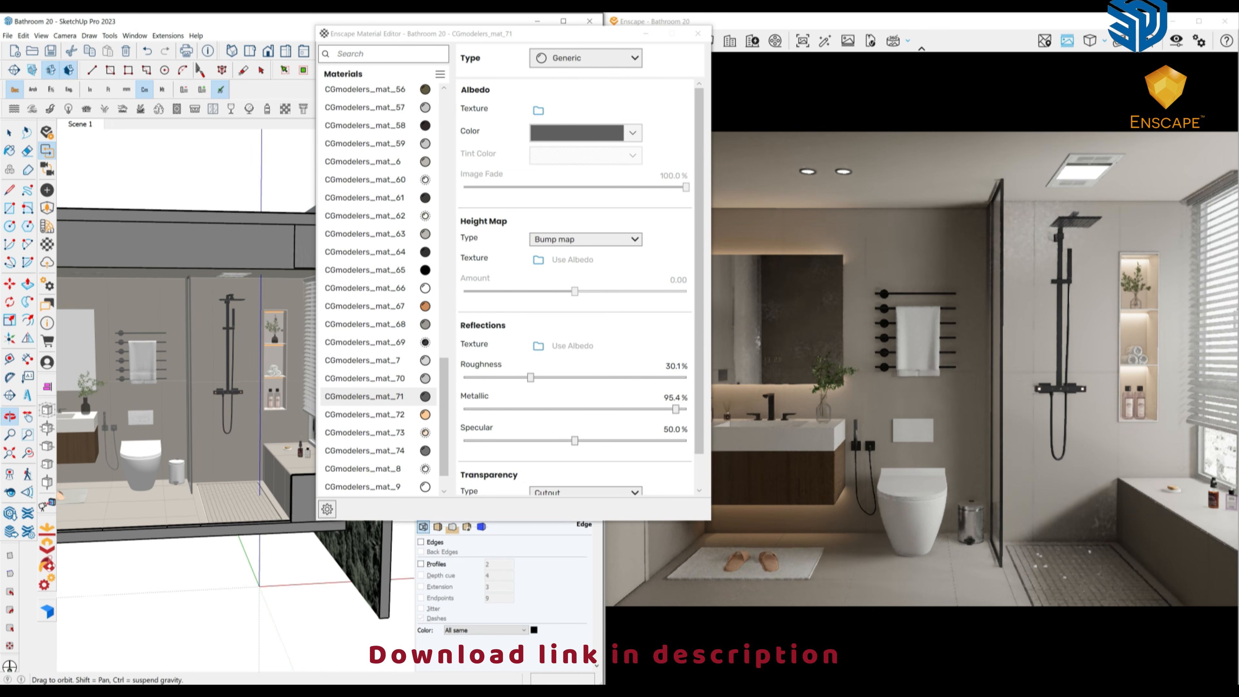
pyautogui.keyDown('alt'); pyautogui.click(229, 384); pyautogui.keyUp('alt')
pyautogui.scroll(10, 231, 383)
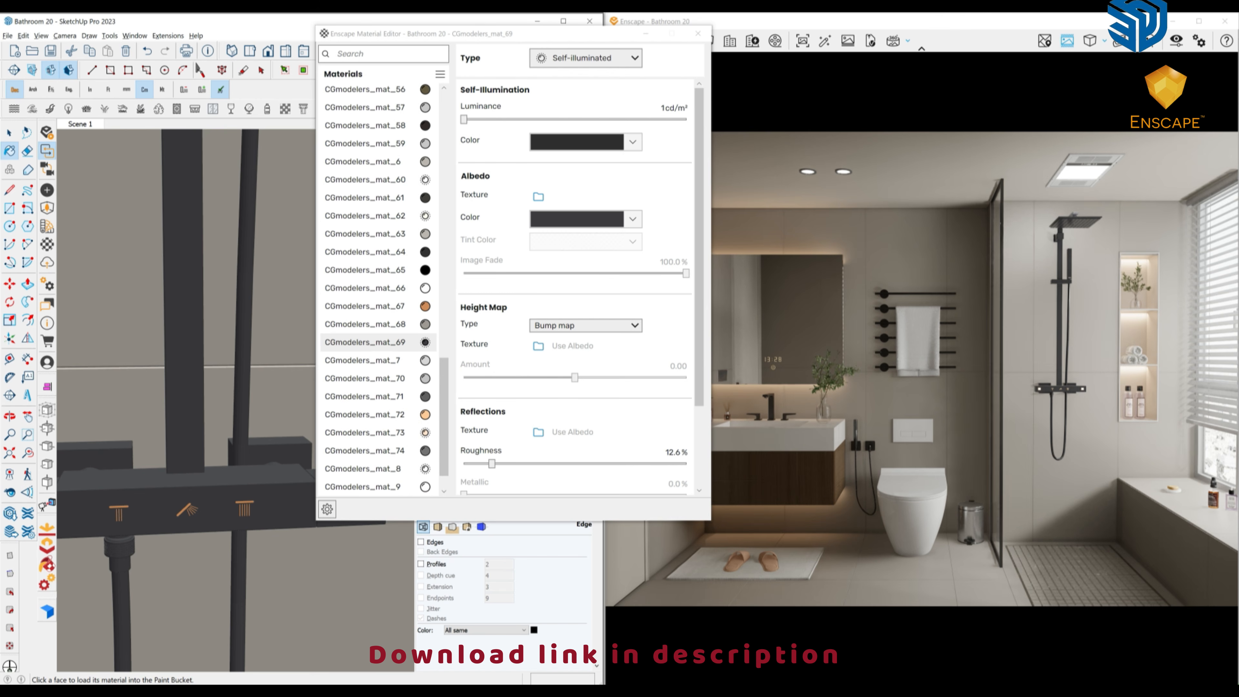
pyautogui.keyDown('alt'); pyautogui.click(244, 502); pyautogui.keyUp('alt')
# Close the material editor, return to Scene 1, and save the Enscape screenshot in skp > Render test.
pyautogui.click(698, 34)
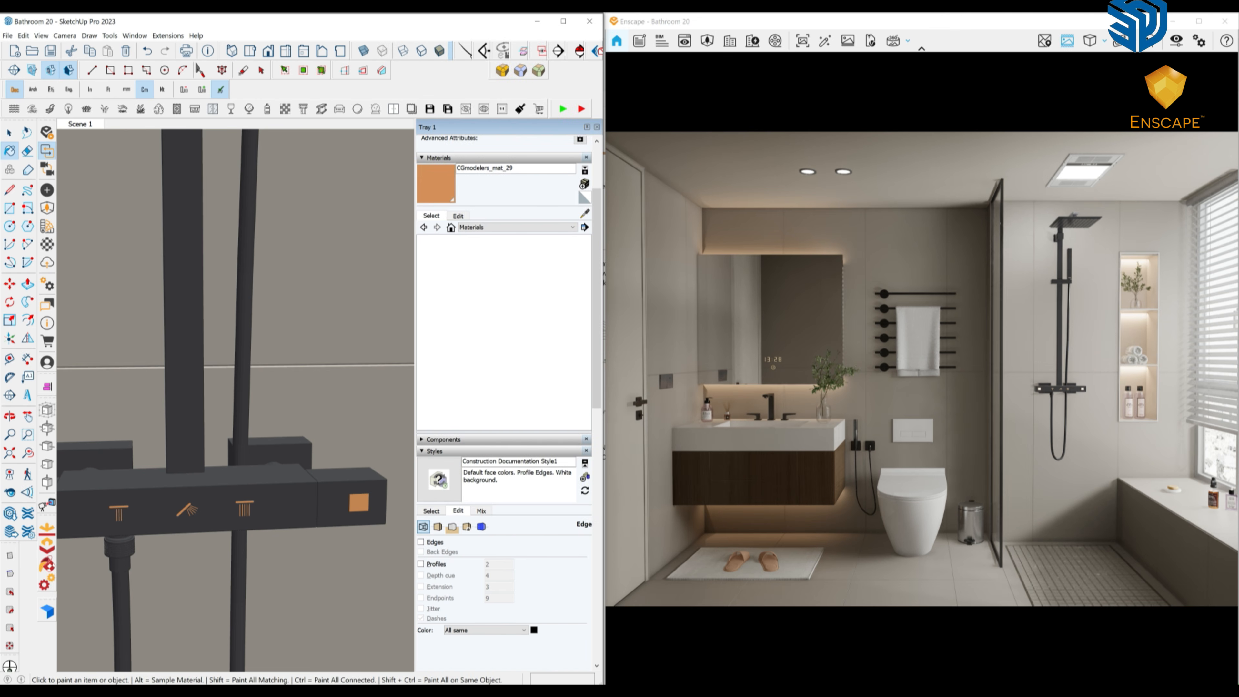
pyautogui.click(80, 124)
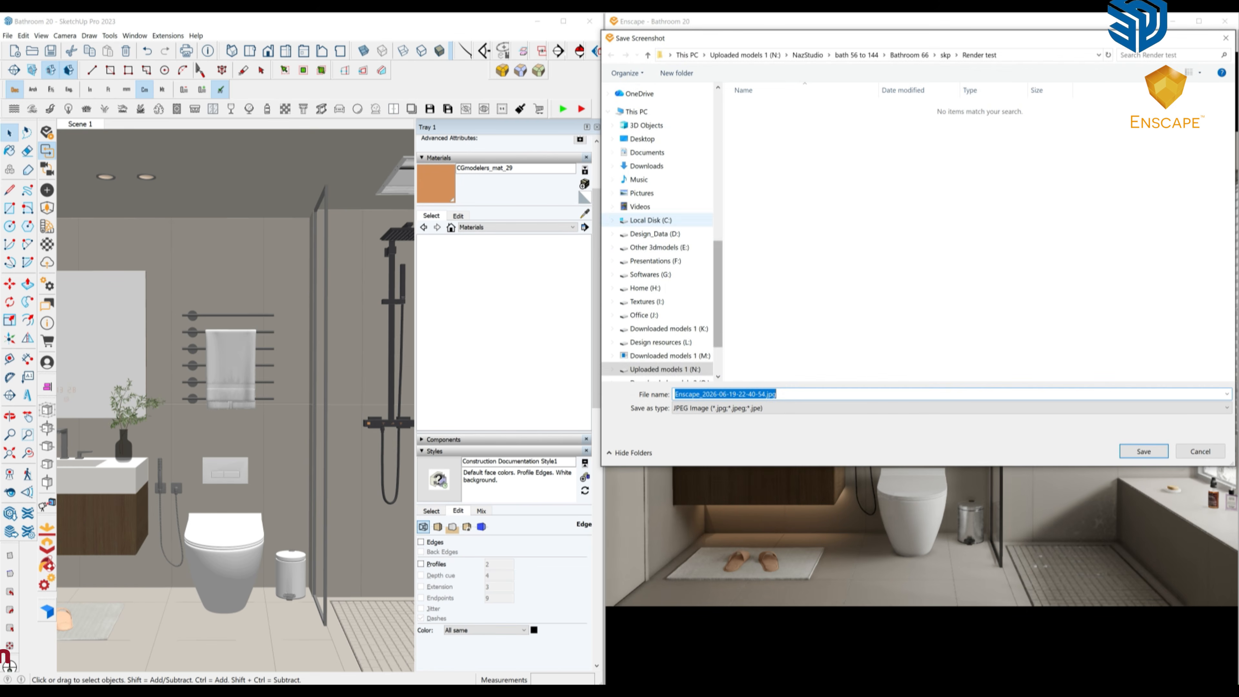
pyautogui.scroll(3, 651, 220)
pyautogui.click(635, 116)
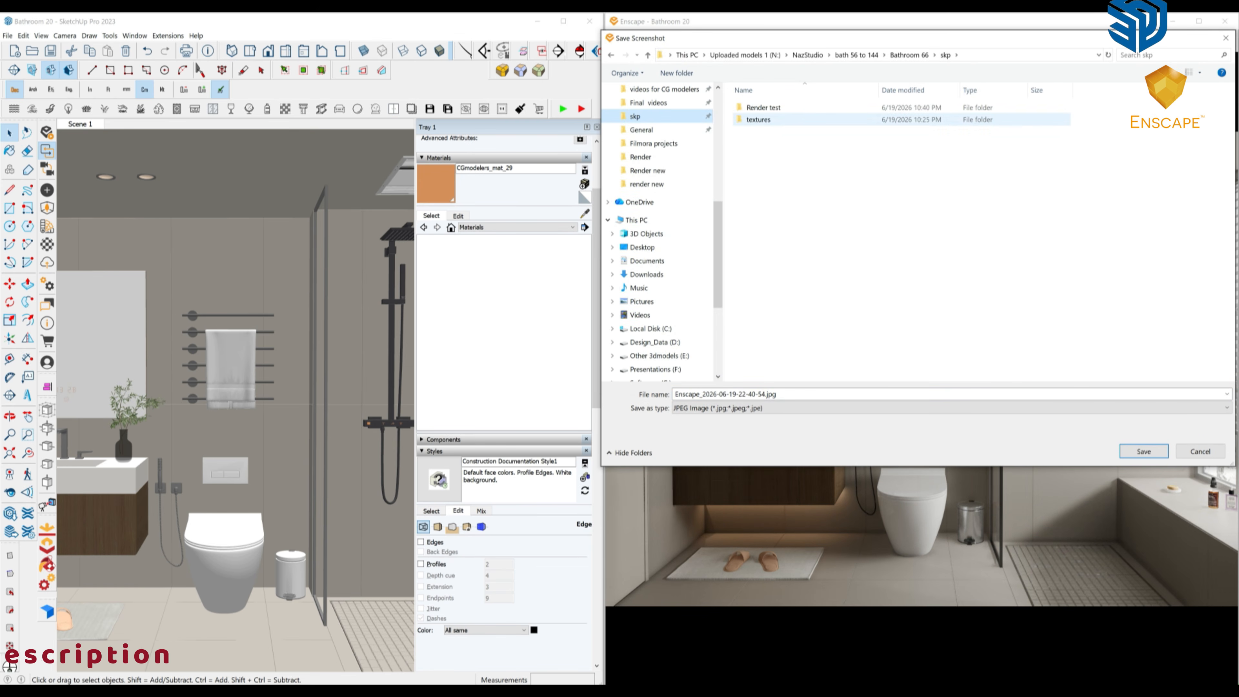
pyautogui.doubleClick(764, 107)
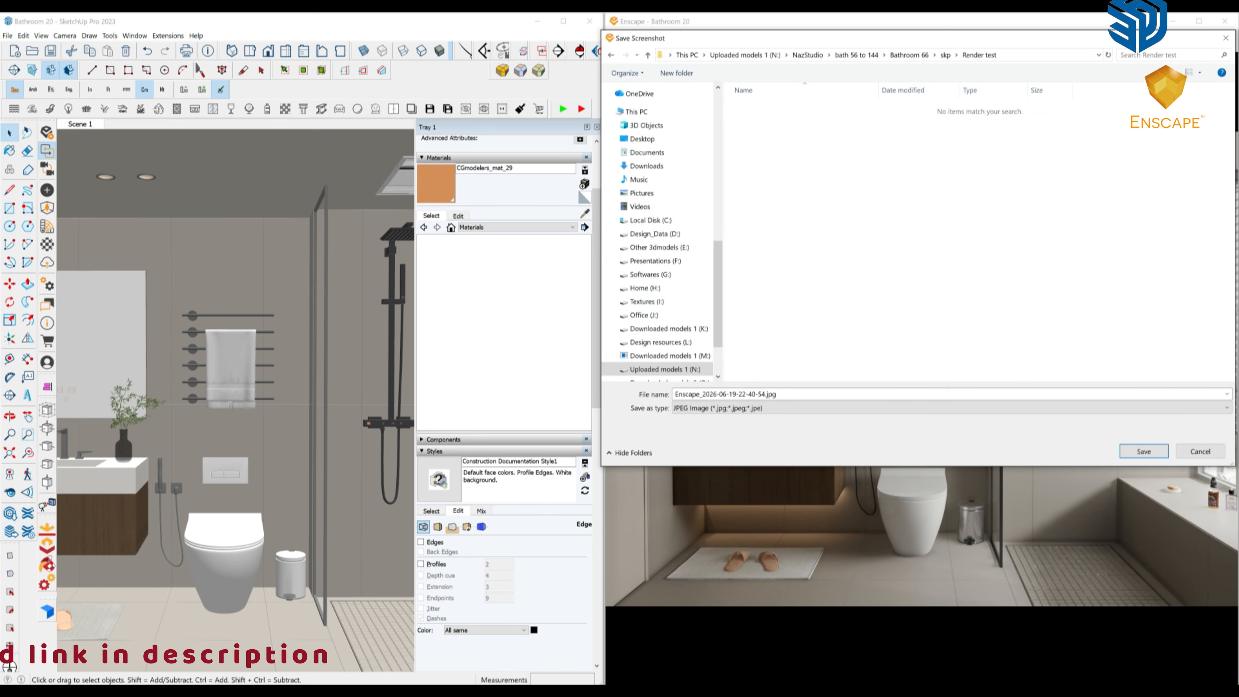
pyautogui.press('Return')
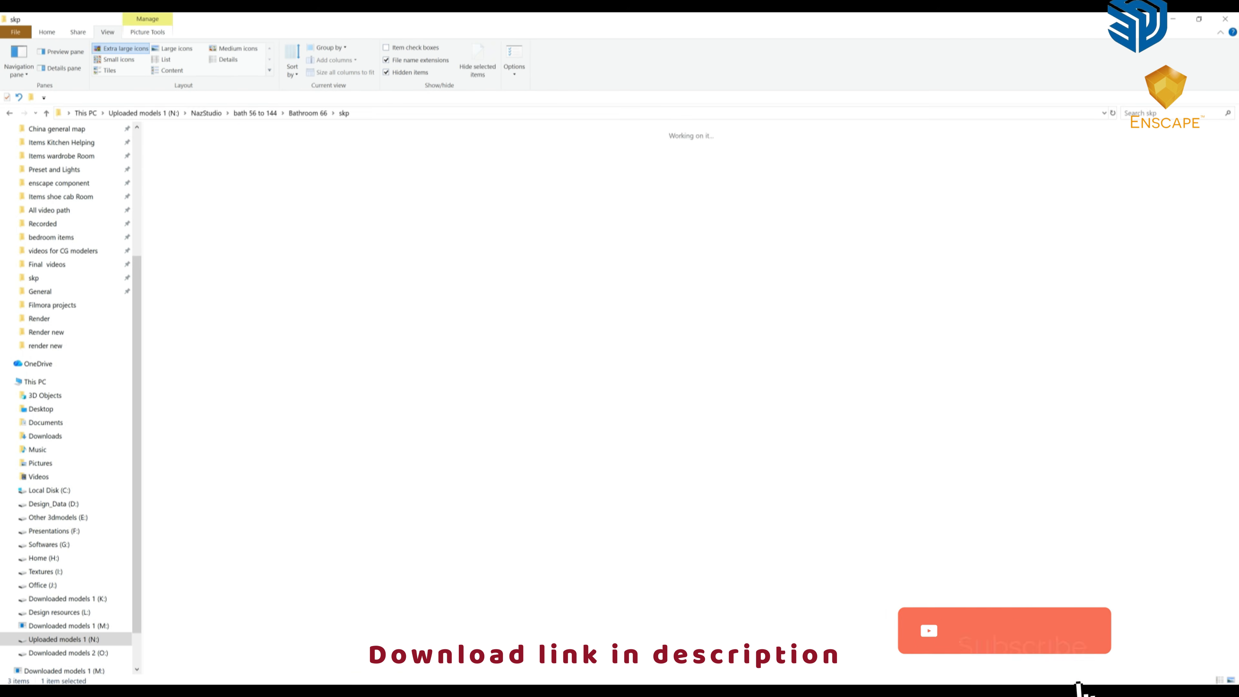
# Open the saved Enscape render in Photos, inspect it maximized and zoomed in, then close it.
pyautogui.click(181, 156)
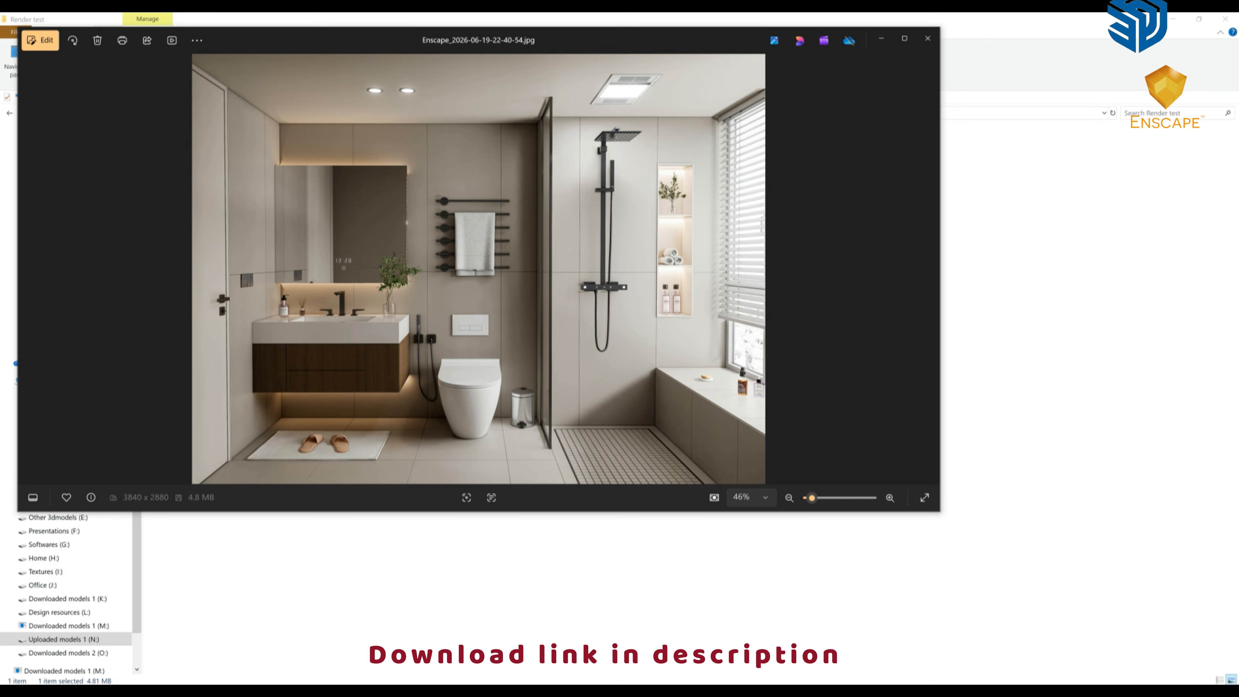
pyautogui.click(904, 38)
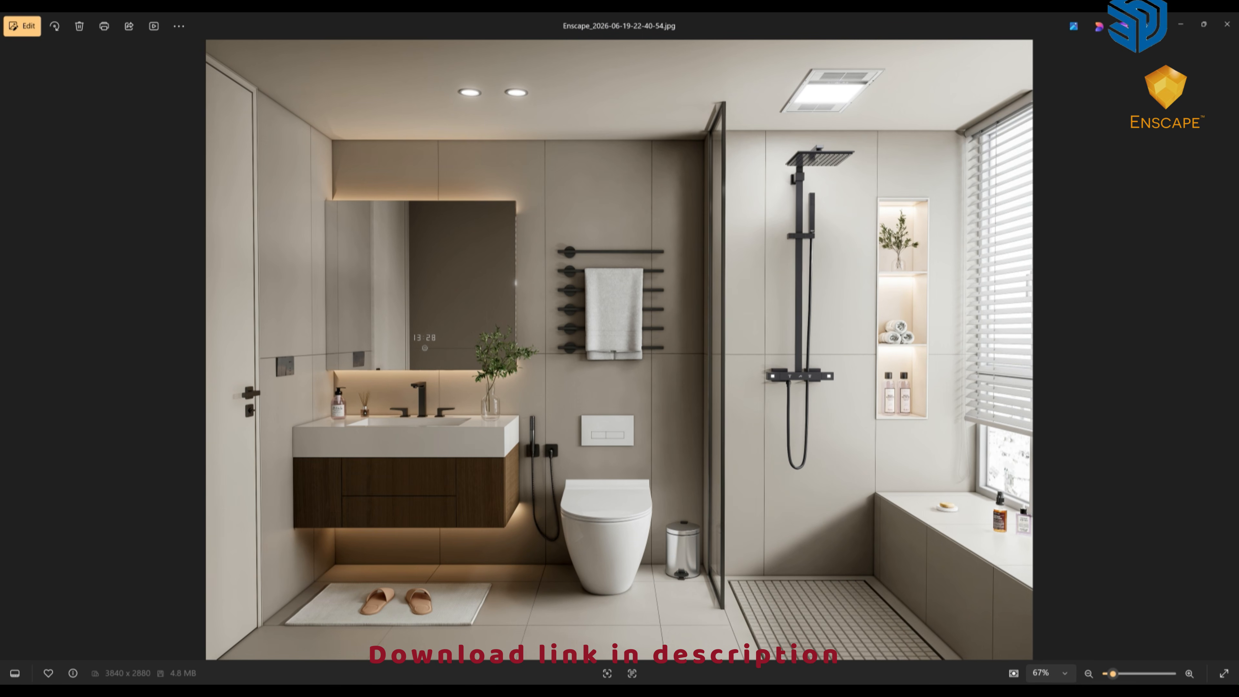
pyautogui.scroll(3, 620, 532)
pyautogui.moveTo(620, 532); pyautogui.dragTo(620, 583)
pyautogui.scroll(-3, 620, 512)
pyautogui.click(1227, 24)
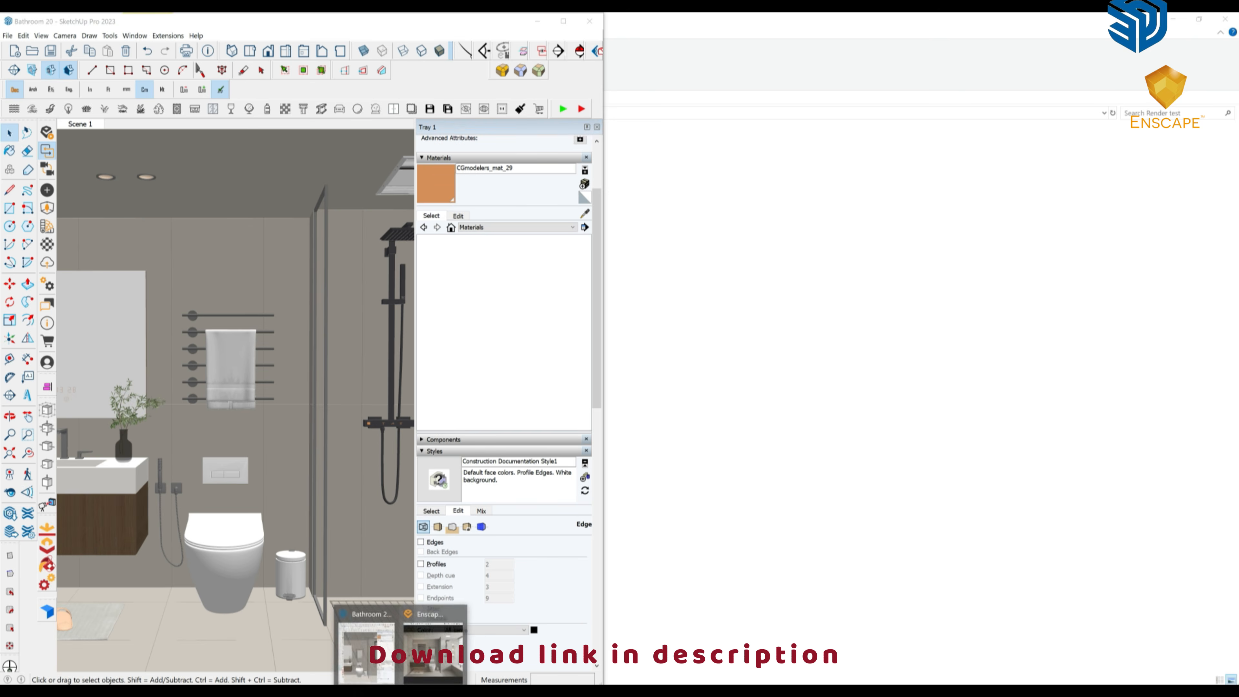